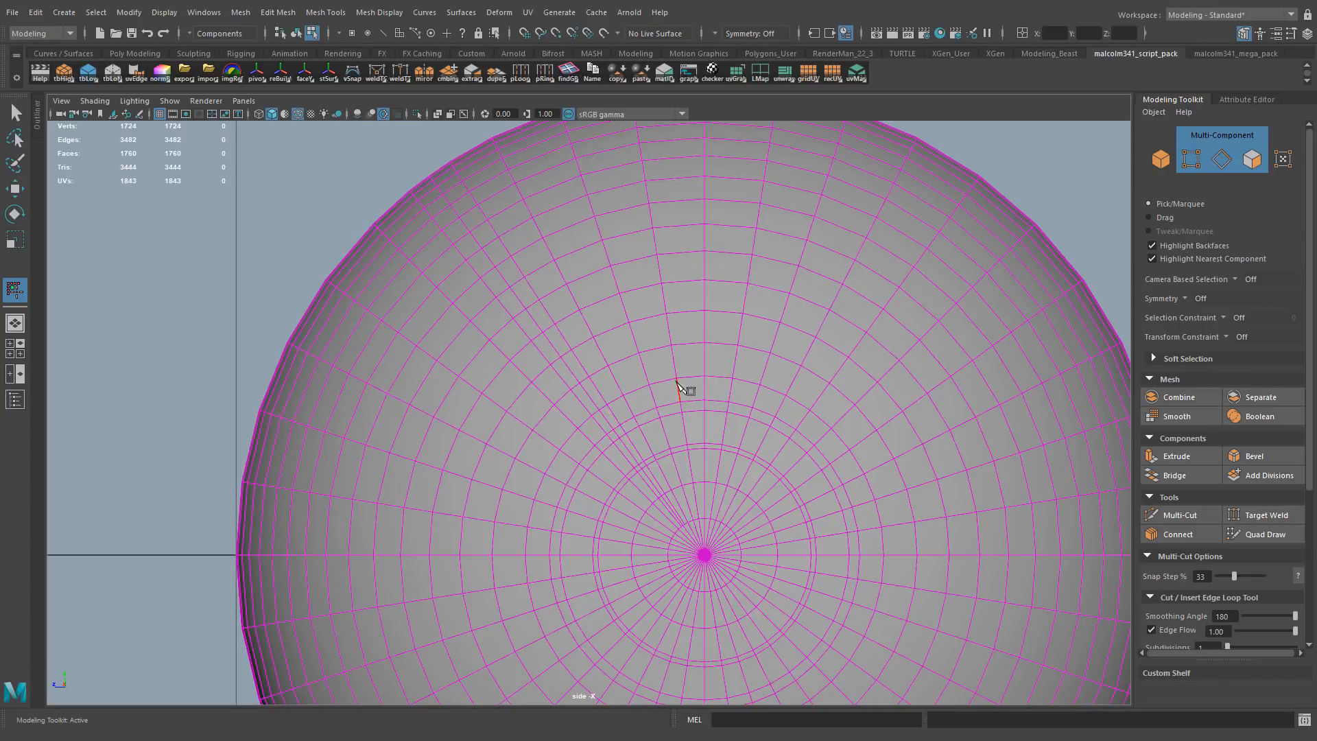
# Remove the extra radial edge loop and select the matching radial loops on either side of the sphere's vertical centre line
pyautogui.press('q')
pyautogui.doubleClick(479, 242)
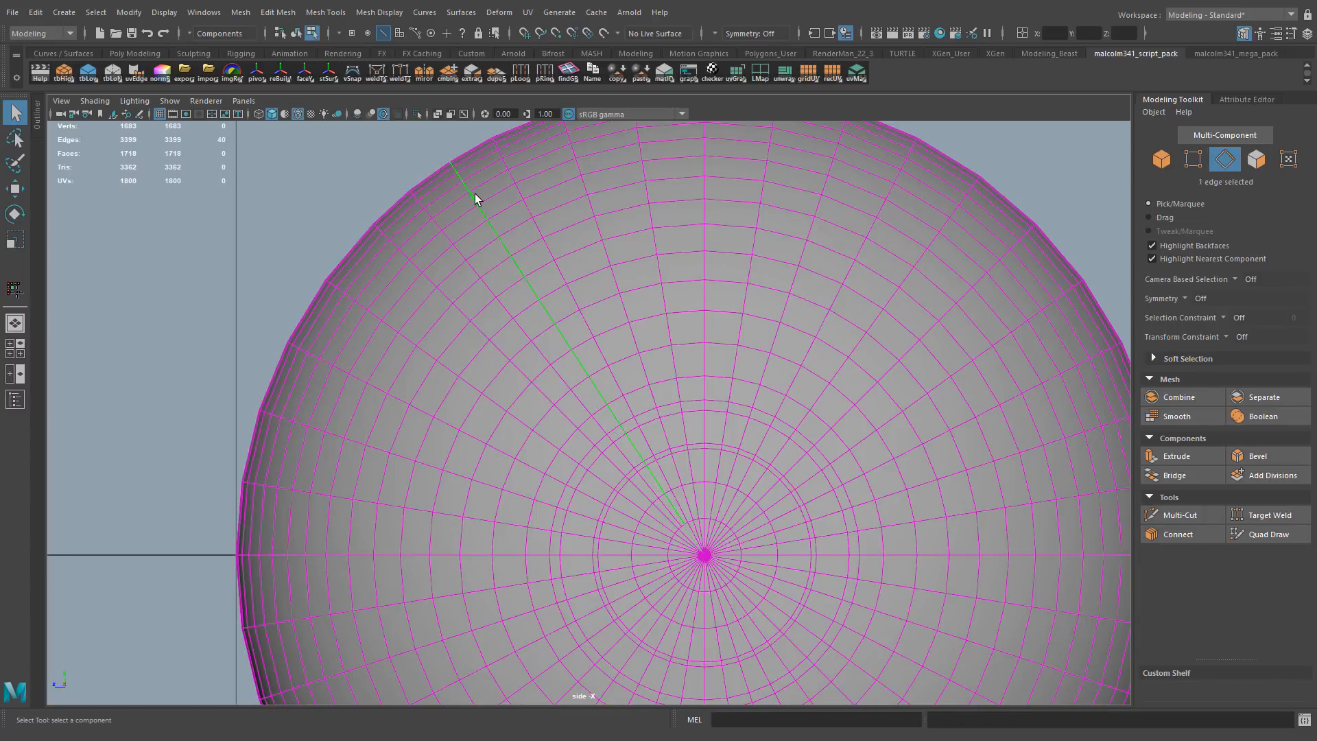
pyautogui.keyDown('alt'); pyautogui.moveTo(447, 244); pyautogui.dragTo(562, 307, button='right'); pyautogui.keyUp('alt')
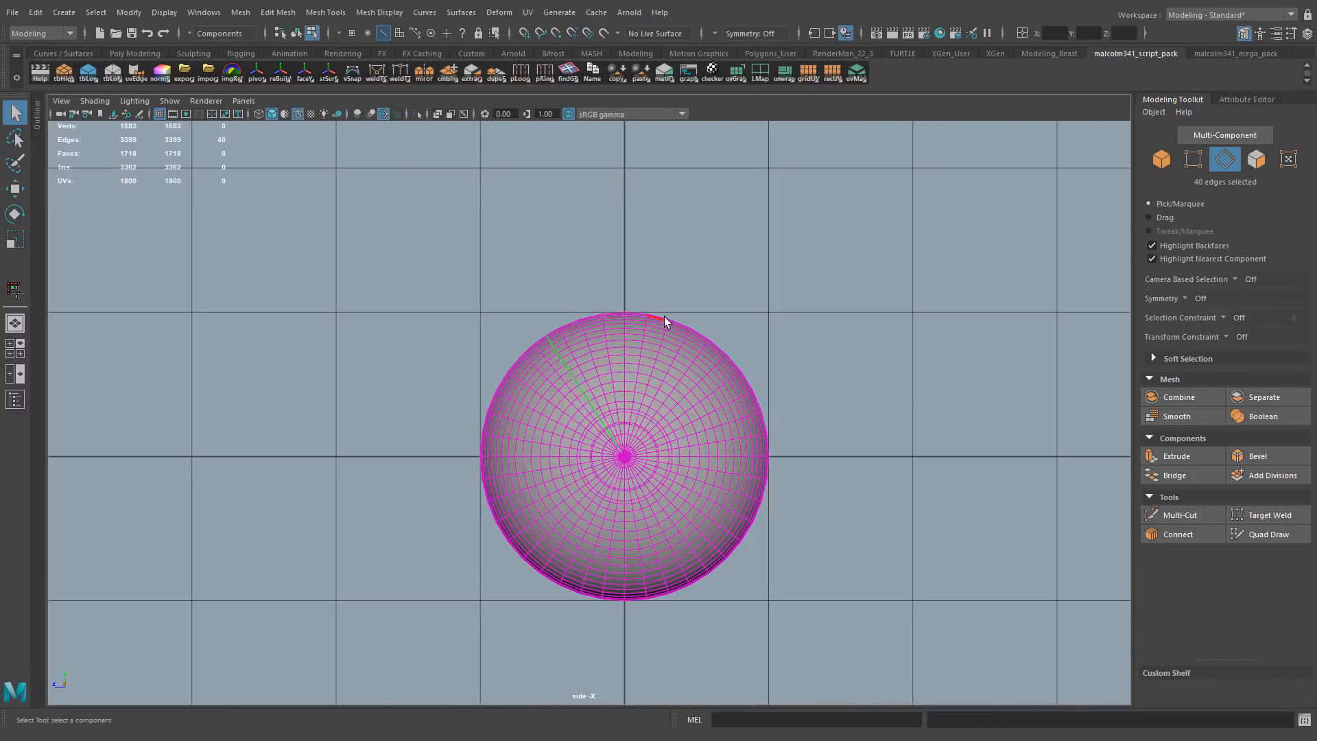
pyautogui.keyDown('alt'); pyautogui.moveTo(664, 320); pyautogui.dragTo(823, 303, button='right'); pyautogui.keyUp('alt')
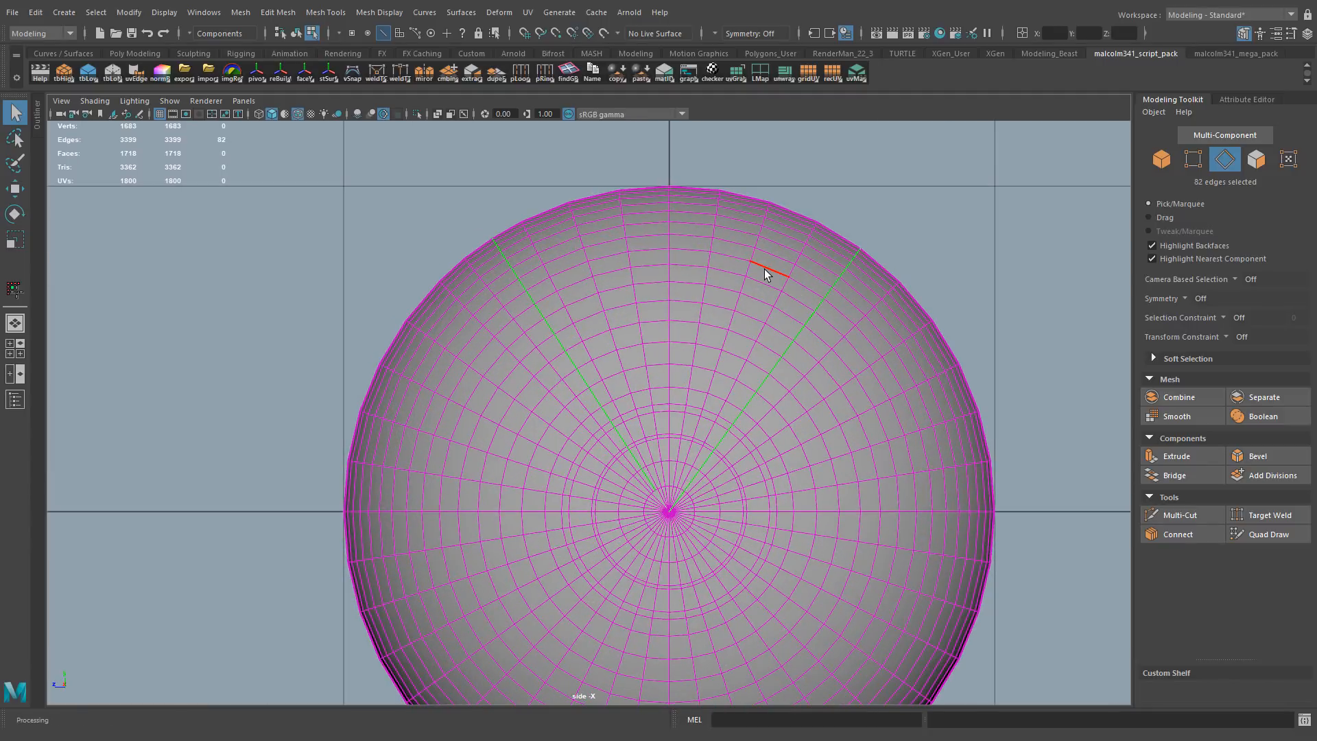
# Select one radial run of edges and the short ring arc connecting it to the vertical centre line
pyautogui.doubleClick(541, 309)
pyautogui.keyDown('alt'); pyautogui.moveTo(541, 309); pyautogui.dragTo(654, 360, button='right'); pyautogui.keyUp('alt')
pyautogui.keyDown('alt'); pyautogui.moveTo(654, 360); pyautogui.dragTo(583, 302, button='middle'); pyautogui.keyUp('alt')
pyautogui.keyDown('alt'); pyautogui.moveTo(606, 357); pyautogui.dragTo(634, 409, button='middle'); pyautogui.keyUp('alt')
pyautogui.keyDown('ctrl'); pyautogui.moveTo(622, 385); pyautogui.dragTo(542, 458); pyautogui.keyUp('ctrl')
pyautogui.keyDown('alt'); pyautogui.moveTo(626, 323); pyautogui.dragTo(628, 334, button='middle'); pyautogui.keyUp('alt')
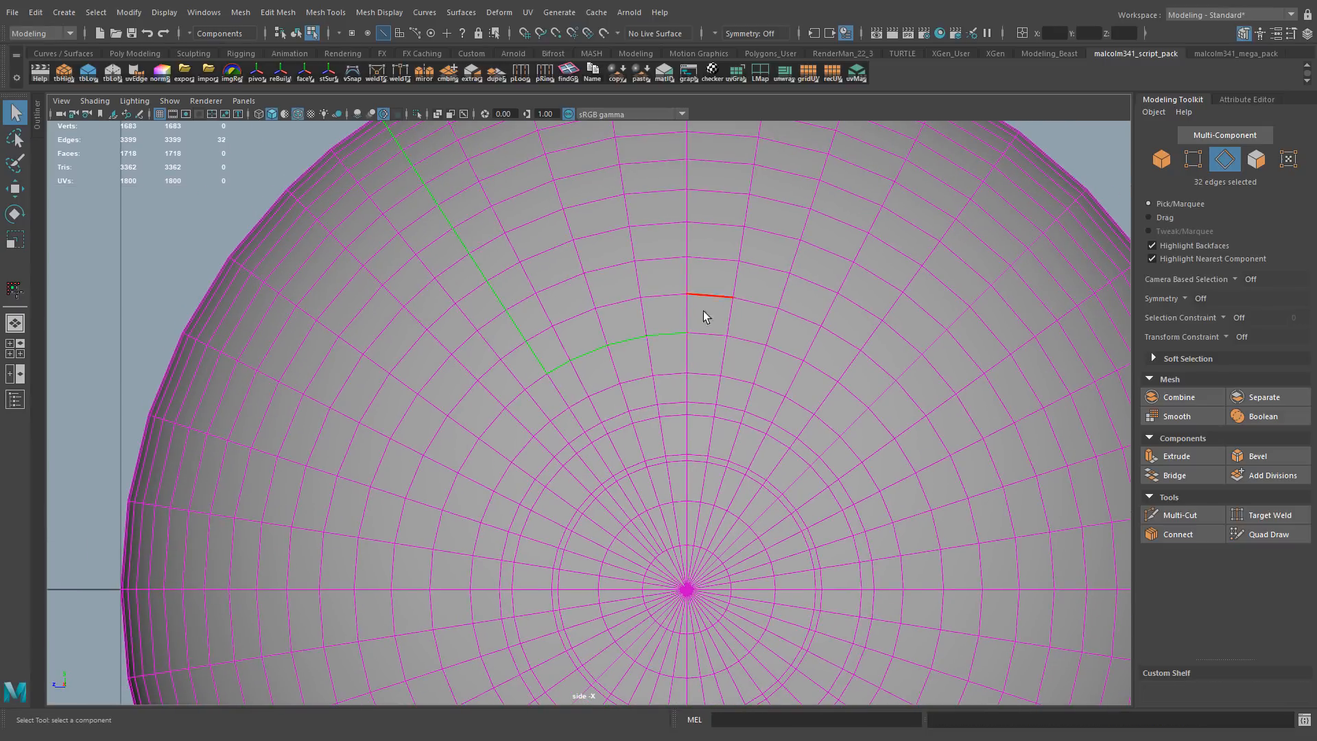
pyautogui.keyDown('alt'); pyautogui.moveTo(705, 317); pyautogui.dragTo(688, 339, button='right'); pyautogui.keyUp('alt')
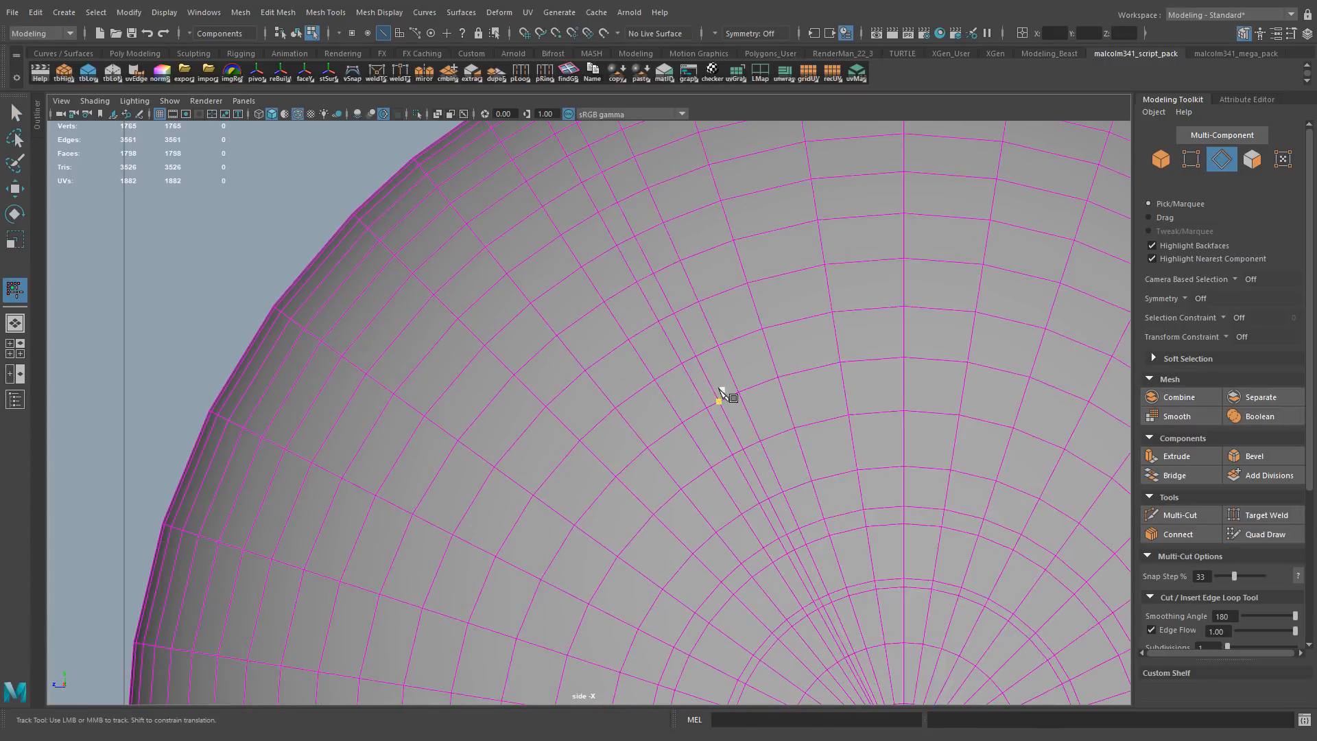
# Insert an edge loop beside the radial outline and cut its lower end into the outline's corner with Multi-Cut
pyautogui.keyDown('alt'); pyautogui.moveTo(723, 393); pyautogui.dragTo(744, 432, button='middle'); pyautogui.keyUp('alt')
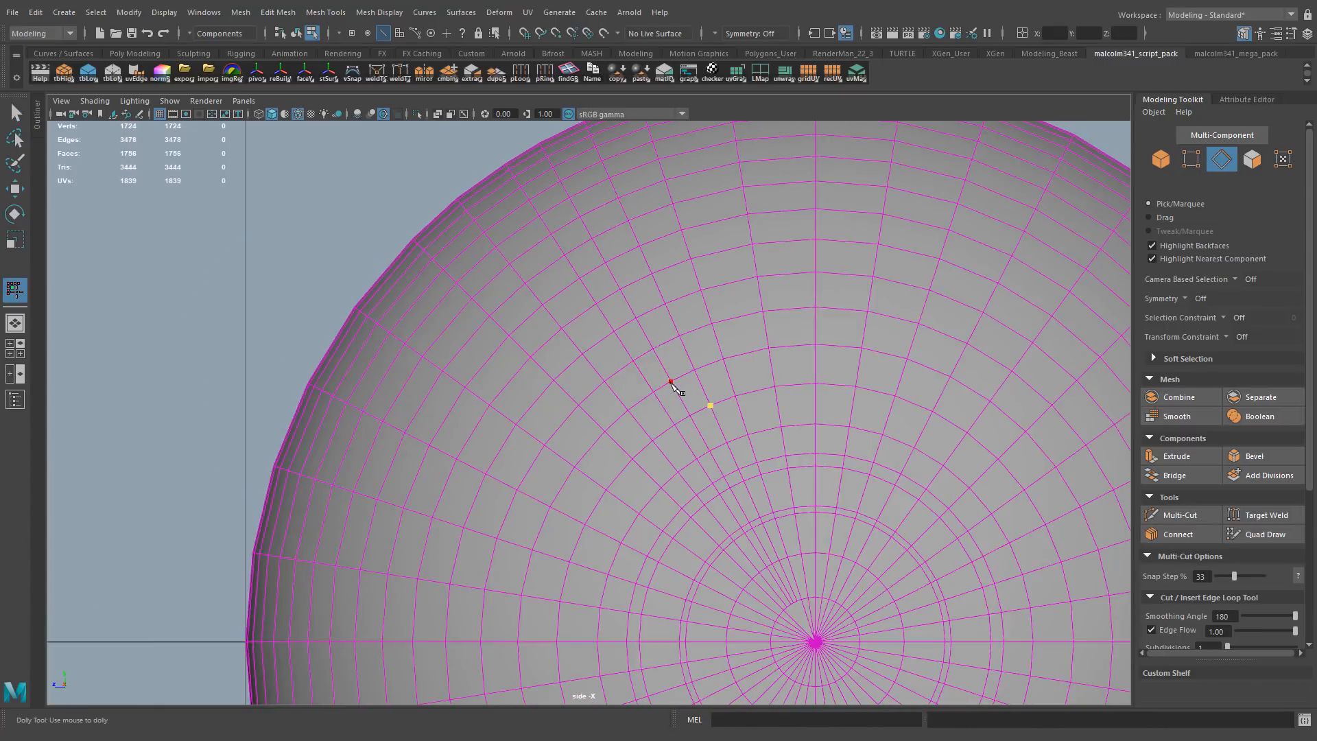
pyautogui.keyDown('alt'); pyautogui.moveTo(734, 372); pyautogui.dragTo(753, 393, button='middle'); pyautogui.keyUp('alt')
pyautogui.keyDown('alt'); pyautogui.moveTo(754, 393); pyautogui.dragTo(776, 392, button='right'); pyautogui.keyUp('alt')
pyautogui.keyDown('shift'); pyautogui.doubleClick(797, 611); pyautogui.keyUp('shift')
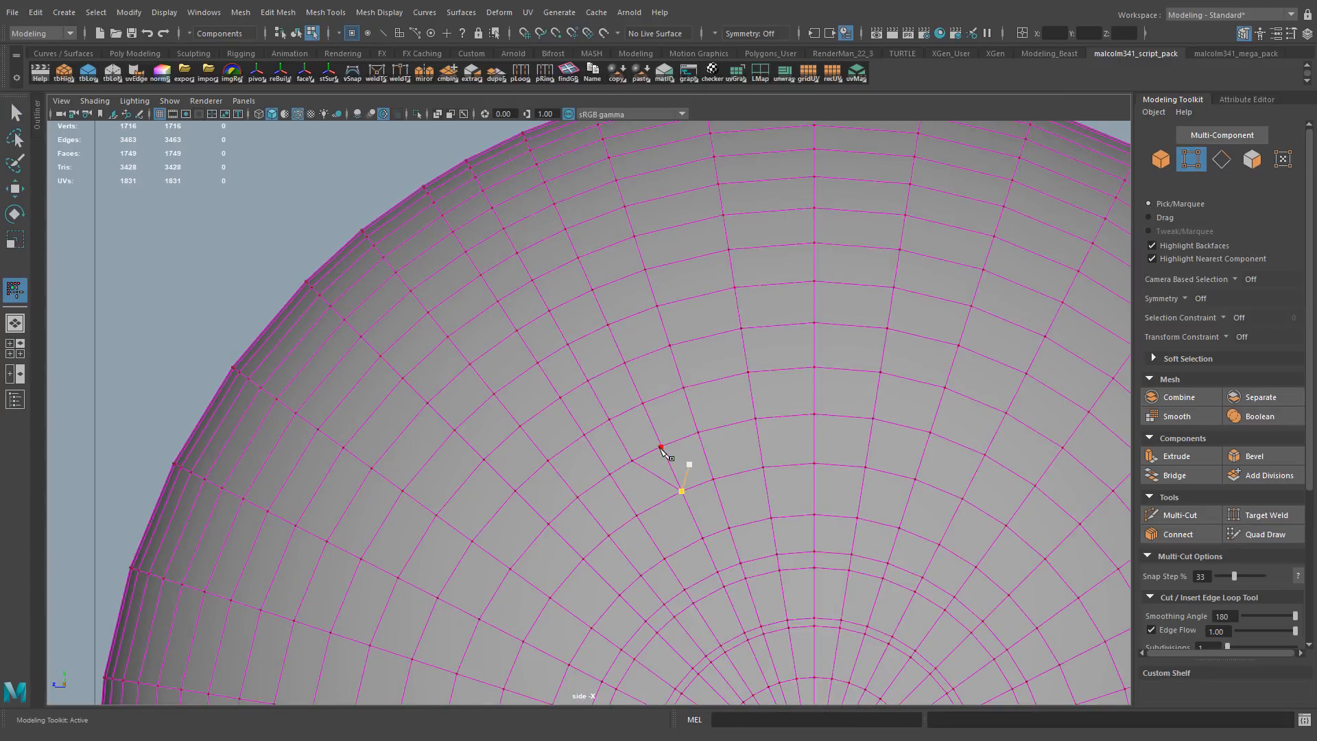
# Mirror the half sphere as an instance and cut an additional edge into the inside corner of the outline
pyautogui.press('q')
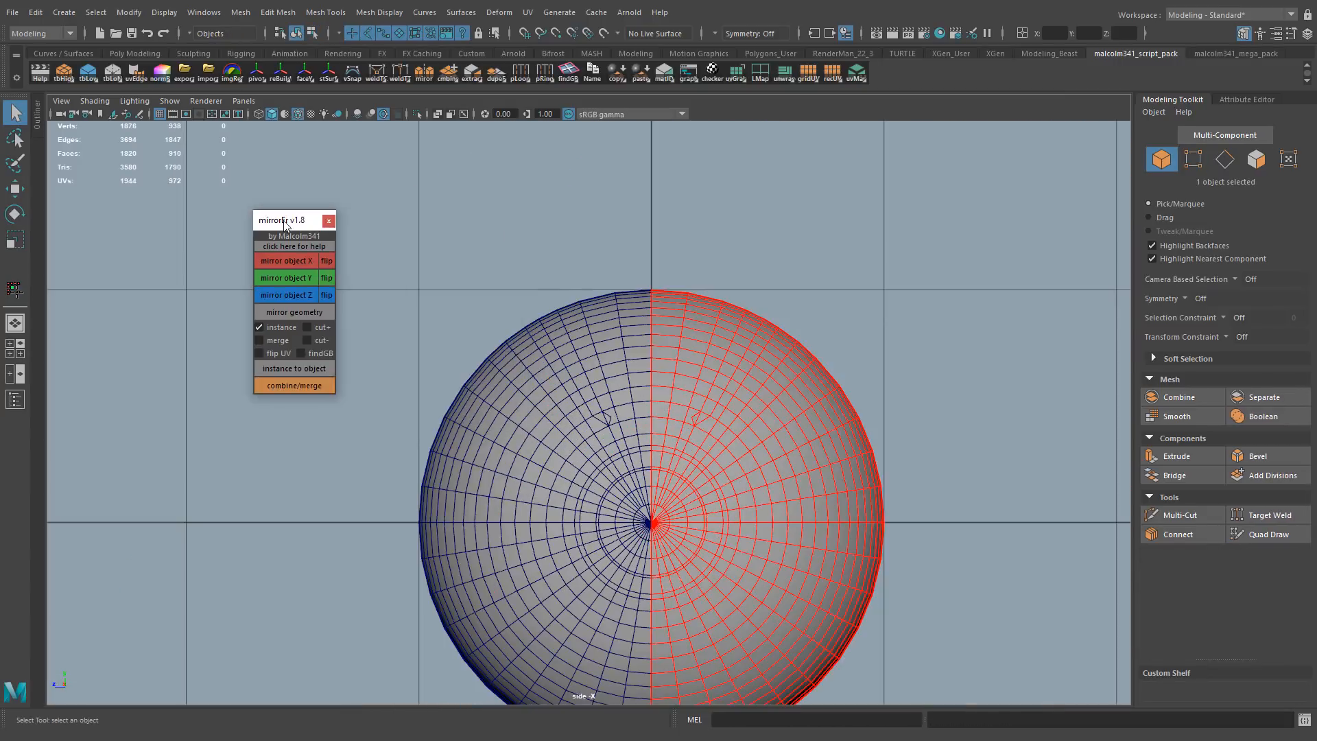
pyautogui.scroll(10, 705, 396)
pyautogui.hotkey('ctrl', 'shift', 'x')
pyautogui.click(688, 432)
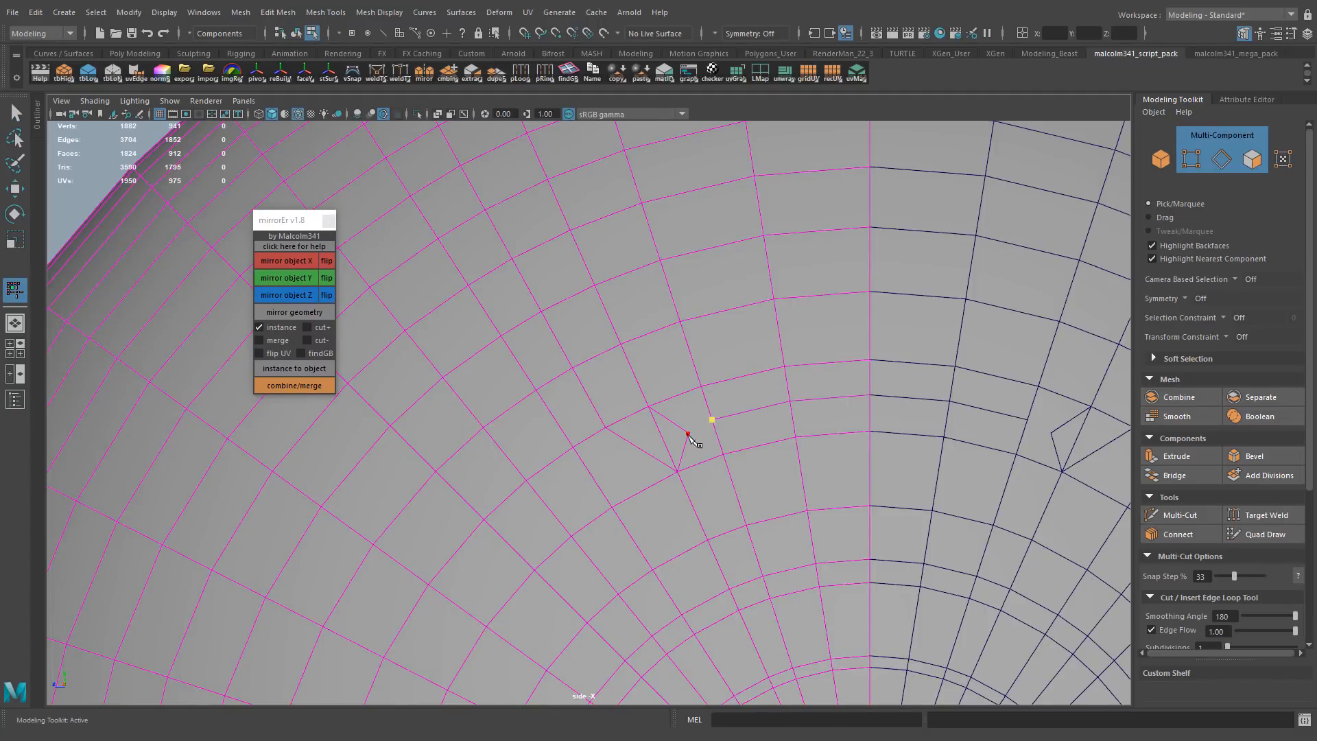
pyautogui.press('q')
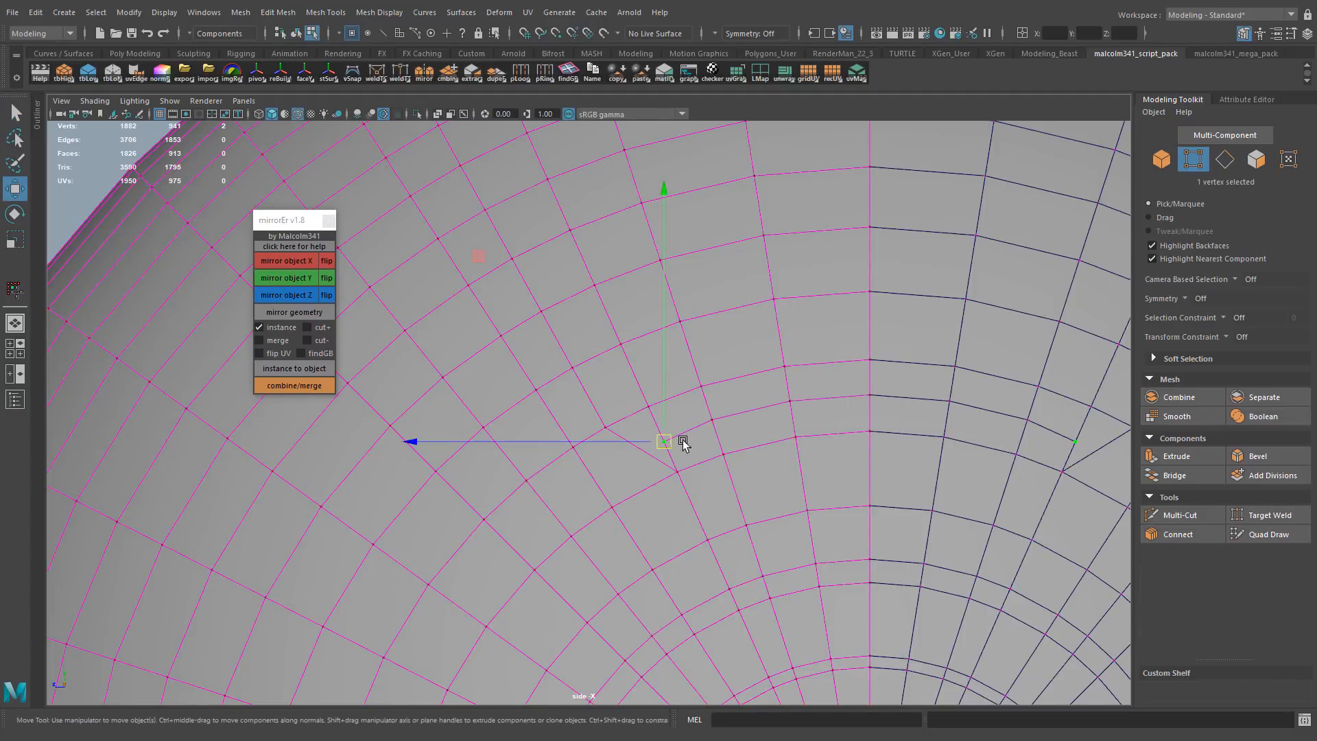
# Delete the surplus diagonal edge at the outline's inside corner
pyautogui.press('q')
pyautogui.press('F10')
pyautogui.click(666, 440)
pyautogui.press('Delete')
pyautogui.keyDown('alt'); pyautogui.moveTo(725, 433); pyautogui.dragTo(694, 418, button='right'); pyautogui.keyUp('alt')
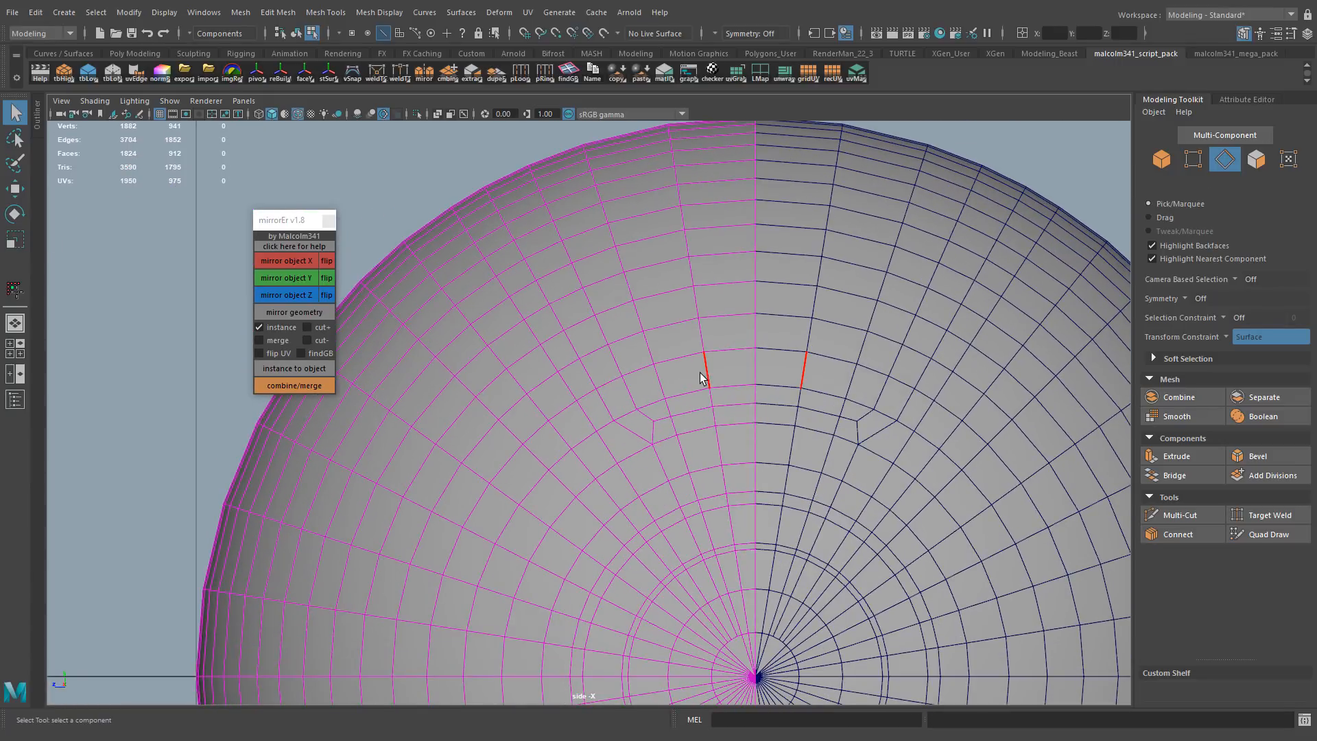
# Select the U-shaped outline edges and add a narrow parallel row of edges along them
pyautogui.moveTo(635, 263)
pyautogui.keyDown('alt'); pyautogui.mouseDown(button='middle')
pyautogui.moveTo(647, 268)
pyautogui.moveTo(642, 253)
pyautogui.mouseUp(button='middle'); pyautogui.keyUp('alt')
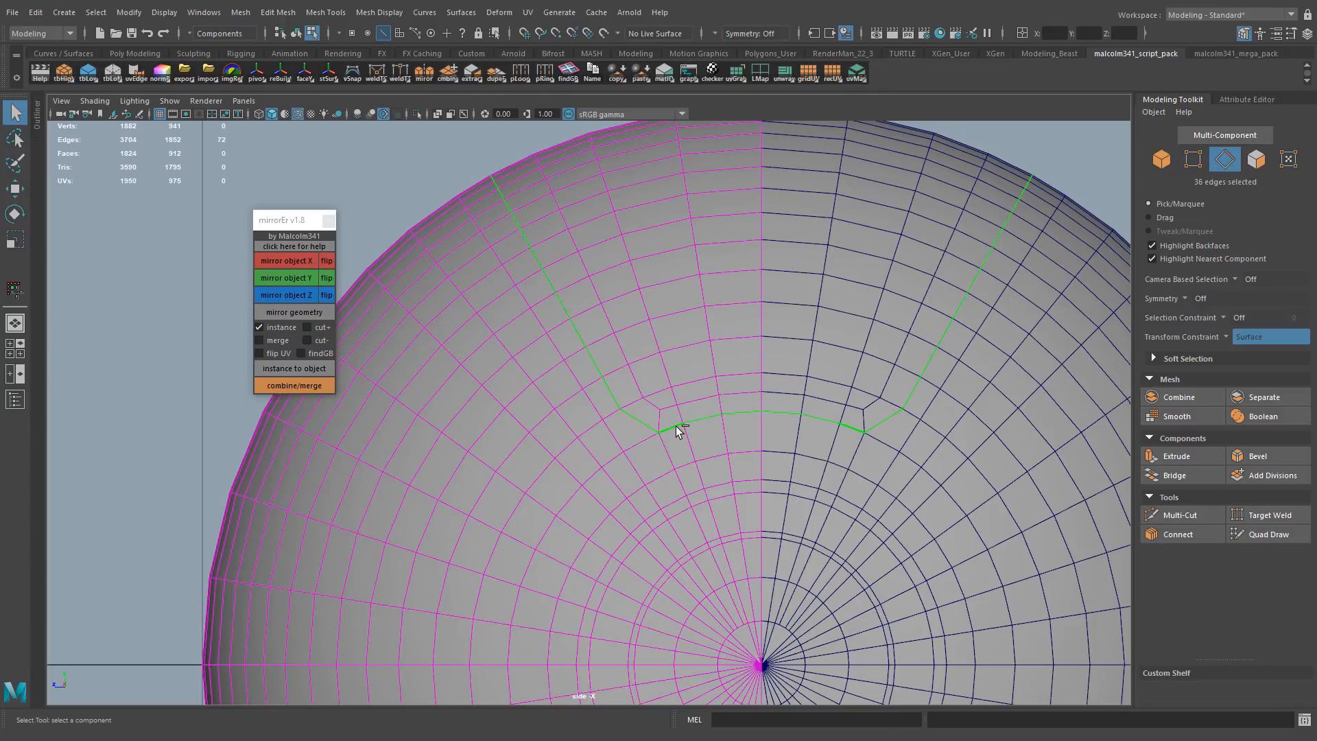
pyautogui.hotkey('ctrl', 'b')
pyautogui.scroll(3, 719, 324)
pyautogui.keyDown('alt'); pyautogui.moveTo(705, 384); pyautogui.dragTo(753, 482, button='middle'); pyautogui.keyUp('alt')
pyautogui.moveTo(994, 409); pyautogui.dragTo(825, 439, button='middle')
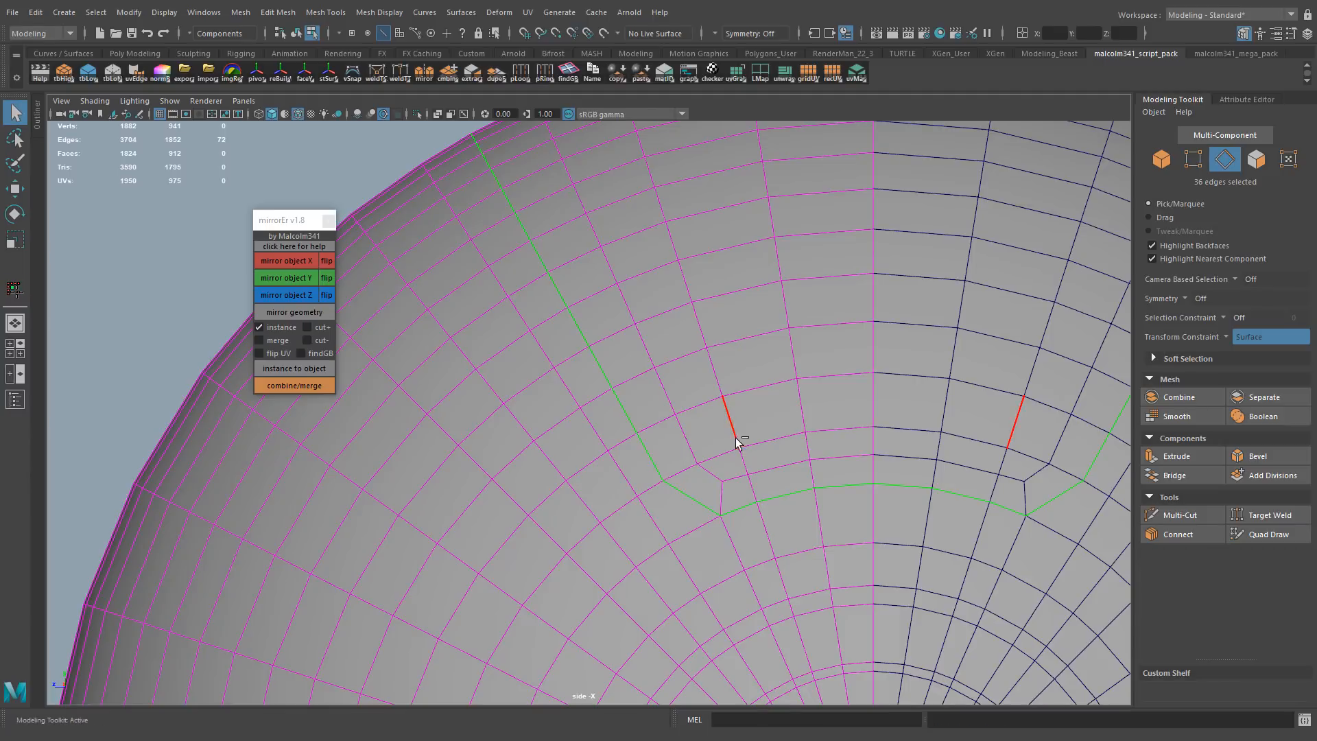
pyautogui.hotkey('ctrl', 'shift', 'x')
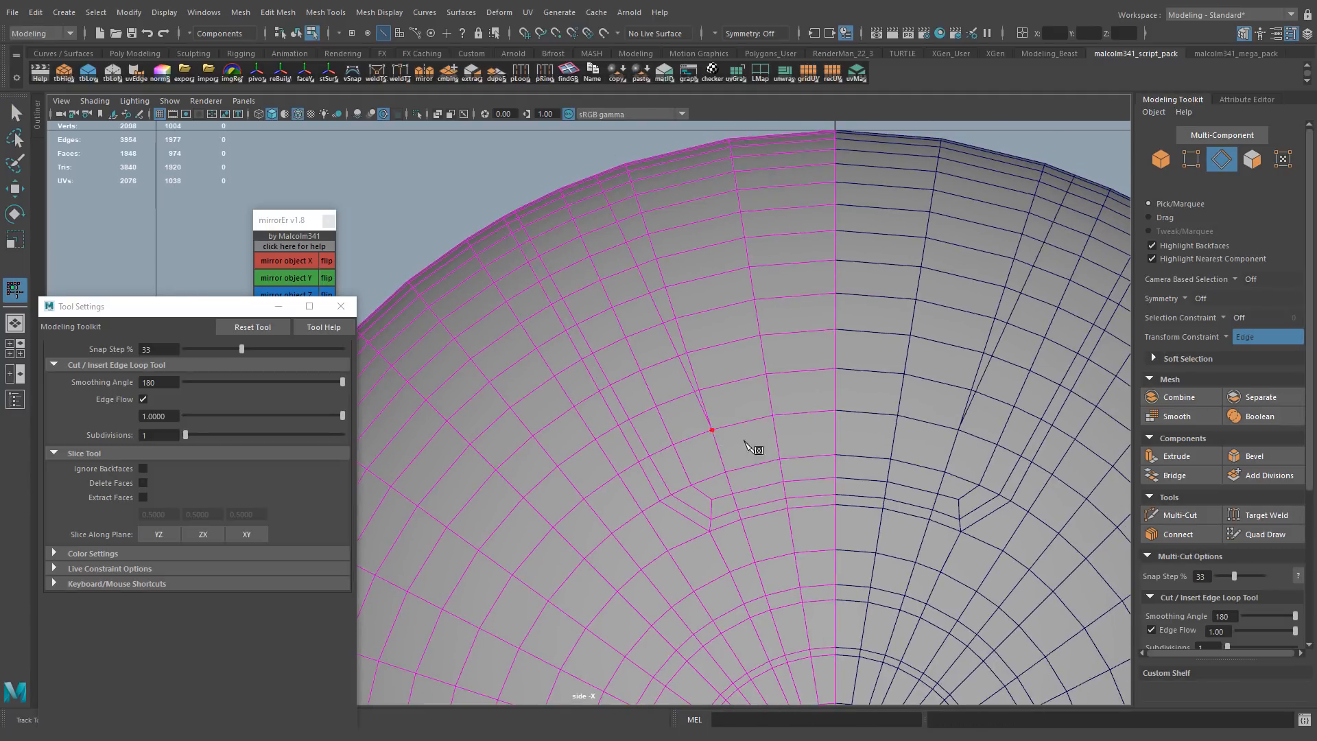
# Select the inner radial edge run that rises from the vertex above the U corner to the sphere's rim
pyautogui.keyDown('alt'); pyautogui.moveTo(649, 268); pyautogui.dragTo(698, 255, button='middle'); pyautogui.keyUp('alt')
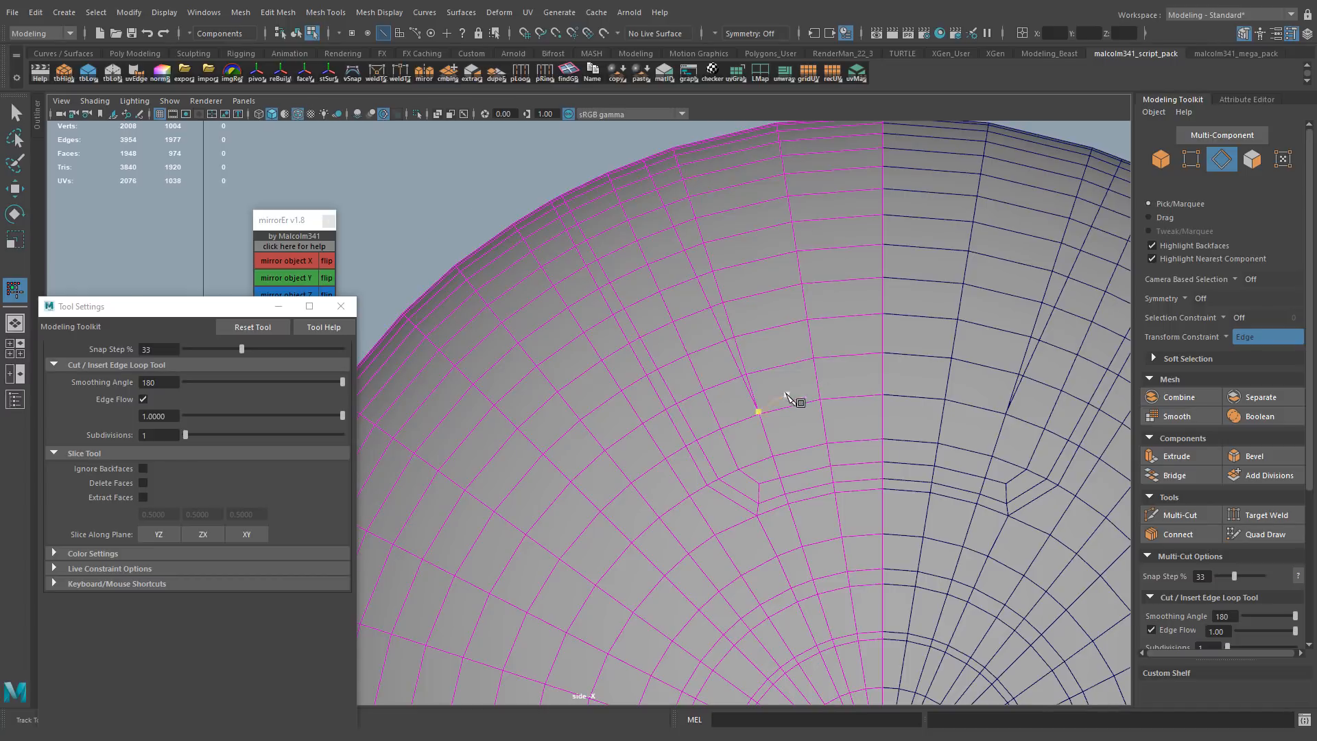
pyautogui.keyDown('alt'); pyautogui.moveTo(787, 395); pyautogui.dragTo(964, 326, button='right'); pyautogui.keyUp('alt')
pyautogui.keyDown('alt'); pyautogui.moveTo(799, 240); pyautogui.dragTo(716, 399, button='middle'); pyautogui.keyUp('alt')
pyautogui.keyDown('alt'); pyautogui.moveTo(716, 384); pyautogui.dragTo(713, 380, button='right'); pyautogui.keyUp('alt')
pyautogui.press('q')
pyautogui.click(668, 257)
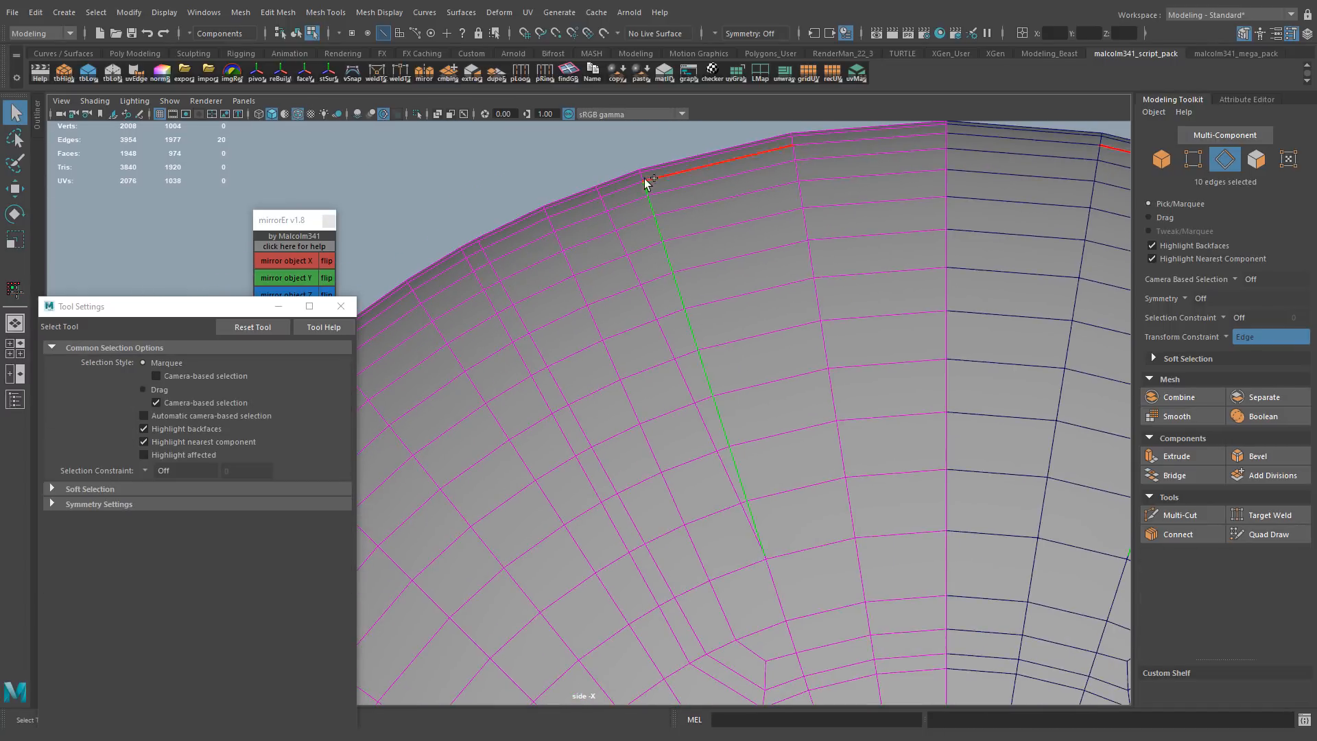
pyautogui.keyDown('shift'); pyautogui.doubleClick(645, 181); pyautogui.keyUp('shift')
# Switch to the perspective view and activate the Move tool on the selected inner radial edges
pyautogui.press('space')
pyautogui.press('space')
pyautogui.keyDown('alt'); pyautogui.moveTo(758, 356); pyautogui.dragTo(638, 336); pyautogui.keyUp('alt')
pyautogui.keyDown('alt'); pyautogui.moveTo(638, 336); pyautogui.dragTo(734, 368, button='middle'); pyautogui.keyUp('alt')
pyautogui.keyDown('alt'); pyautogui.moveTo(735, 367); pyautogui.dragTo(748, 349, button='right'); pyautogui.keyUp('alt')
pyautogui.press('w')
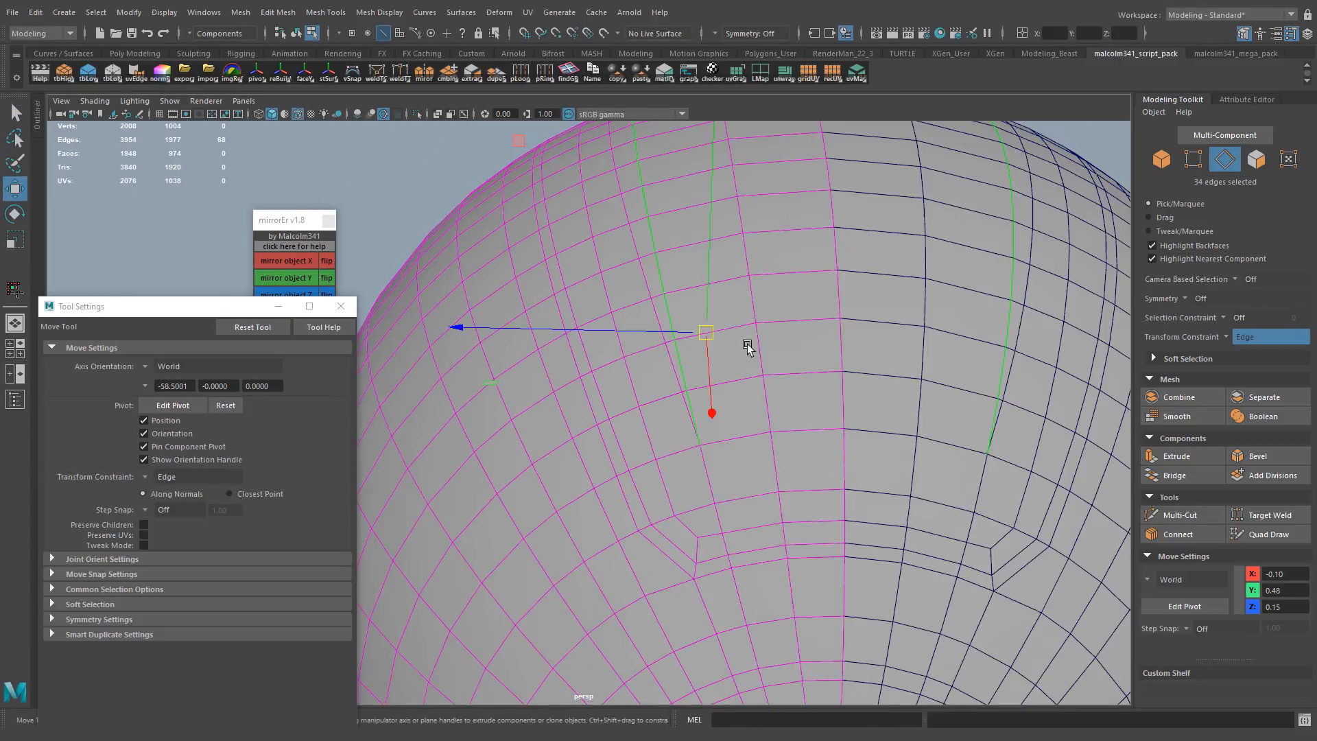
pyautogui.keyDown('alt'); pyautogui.moveTo(634, 329); pyautogui.dragTo(714, 240); pyautogui.keyUp('alt')
pyautogui.keyDown('alt'); pyautogui.moveTo(714, 240); pyautogui.dragTo(784, 329, button='right'); pyautogui.keyUp('alt')
pyautogui.keyDown('alt'); pyautogui.moveTo(784, 329); pyautogui.dragTo(784, 335); pyautogui.keyUp('alt')
# Cut a short edge across to the inner radial line and move the new vertex to shape the inner corner
pyautogui.hotkey('ctrl', 'shift', 'x')
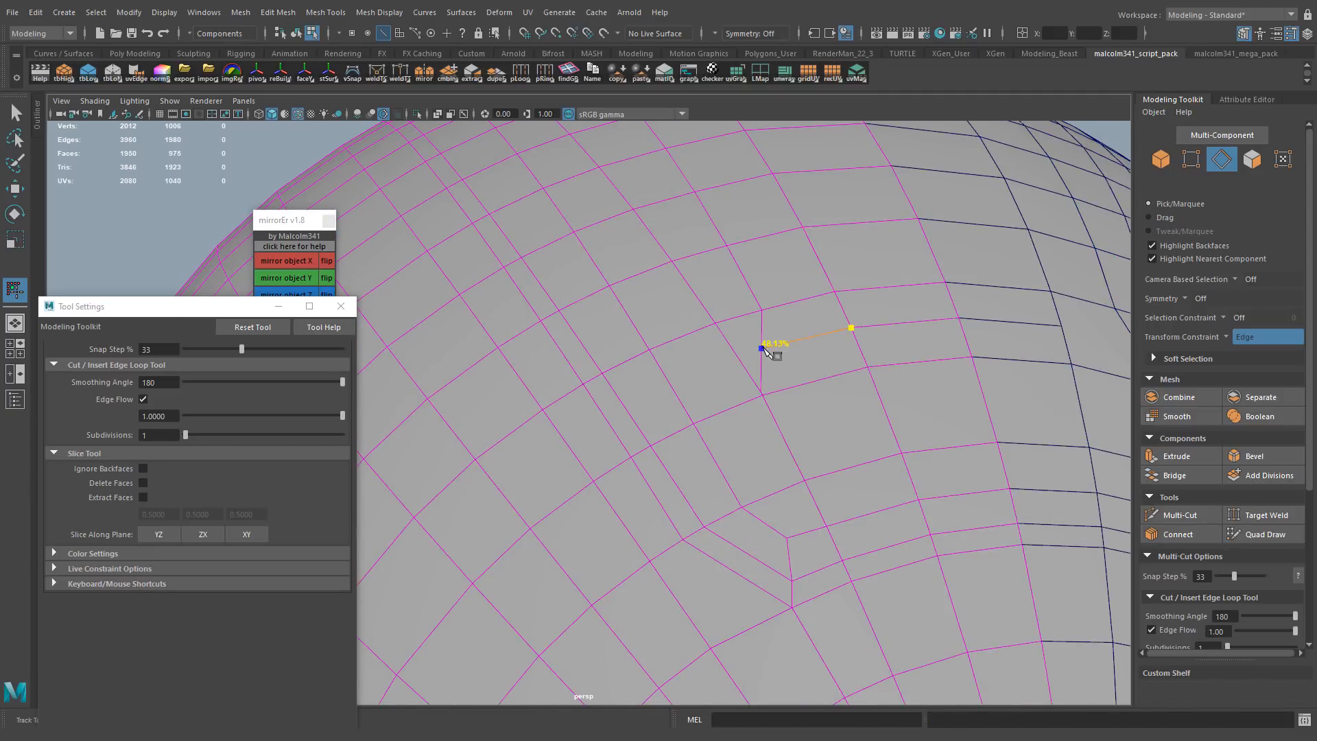
pyautogui.press('q')
pyautogui.press('F9')
pyautogui.moveTo(744, 335); pyautogui.dragTo(817, 366)
pyautogui.press('w')
pyautogui.moveTo(731, 352); pyautogui.dragTo(753, 352)
pyautogui.keyDown('alt'); pyautogui.moveTo(753, 352); pyautogui.dragTo(823, 419, button='right'); pyautogui.keyUp('alt')
pyautogui.keyDown('alt'); pyautogui.moveTo(823, 419); pyautogui.dragTo(850, 437); pyautogui.keyUp('alt')
pyautogui.keyDown('alt'); pyautogui.moveTo(851, 437); pyautogui.dragTo(757, 453, button='right'); pyautogui.keyUp('alt')
pyautogui.keyDown('alt'); pyautogui.moveTo(757, 453); pyautogui.dragTo(782, 474); pyautogui.keyUp('alt')
# Remove the converging radial edge run and cut a replacement line of edges down toward the U corner
pyautogui.moveTo(674, 265); pyautogui.dragTo(676, 220, button='right')
pyautogui.doubleClick(663, 260)
pyautogui.hotkey('ctrl', 'shift', 'x')
pyautogui.keyDown('ctrl'); pyautogui.click(708, 360); pyautogui.keyUp('ctrl')
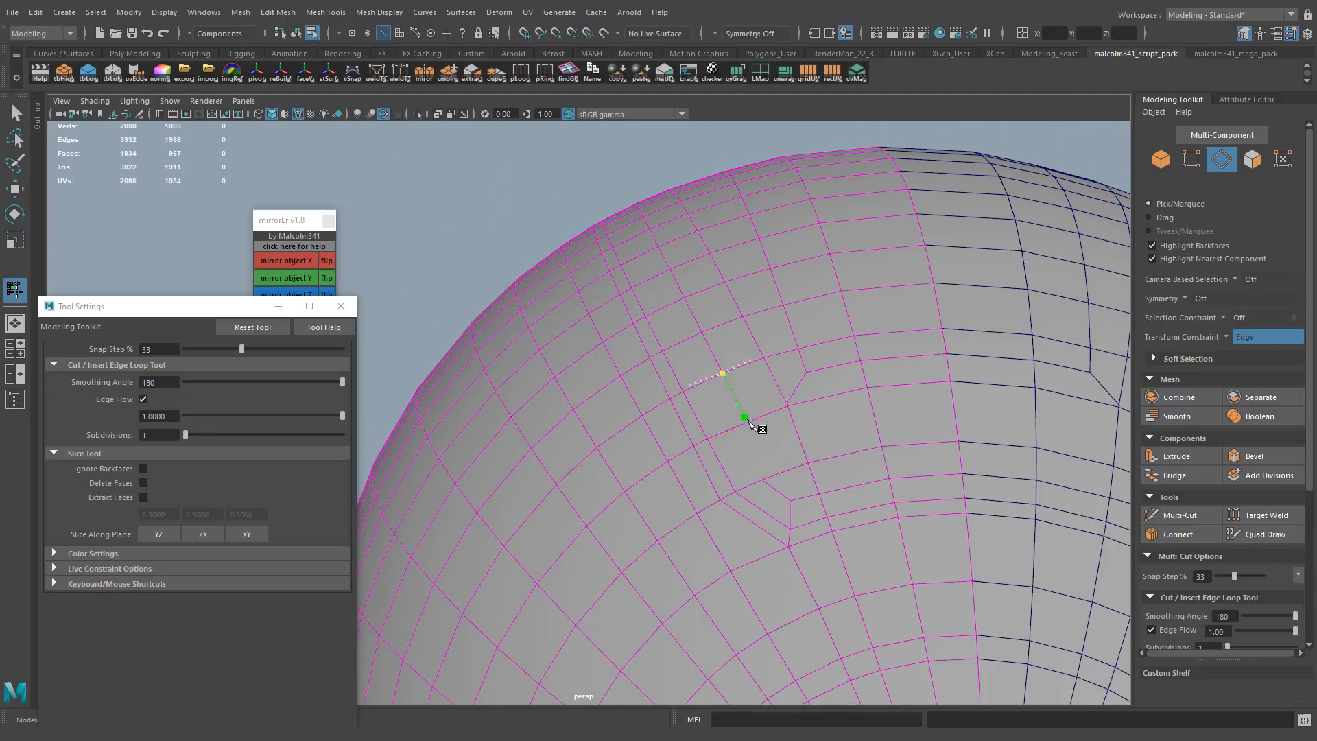
pyautogui.click(774, 475)
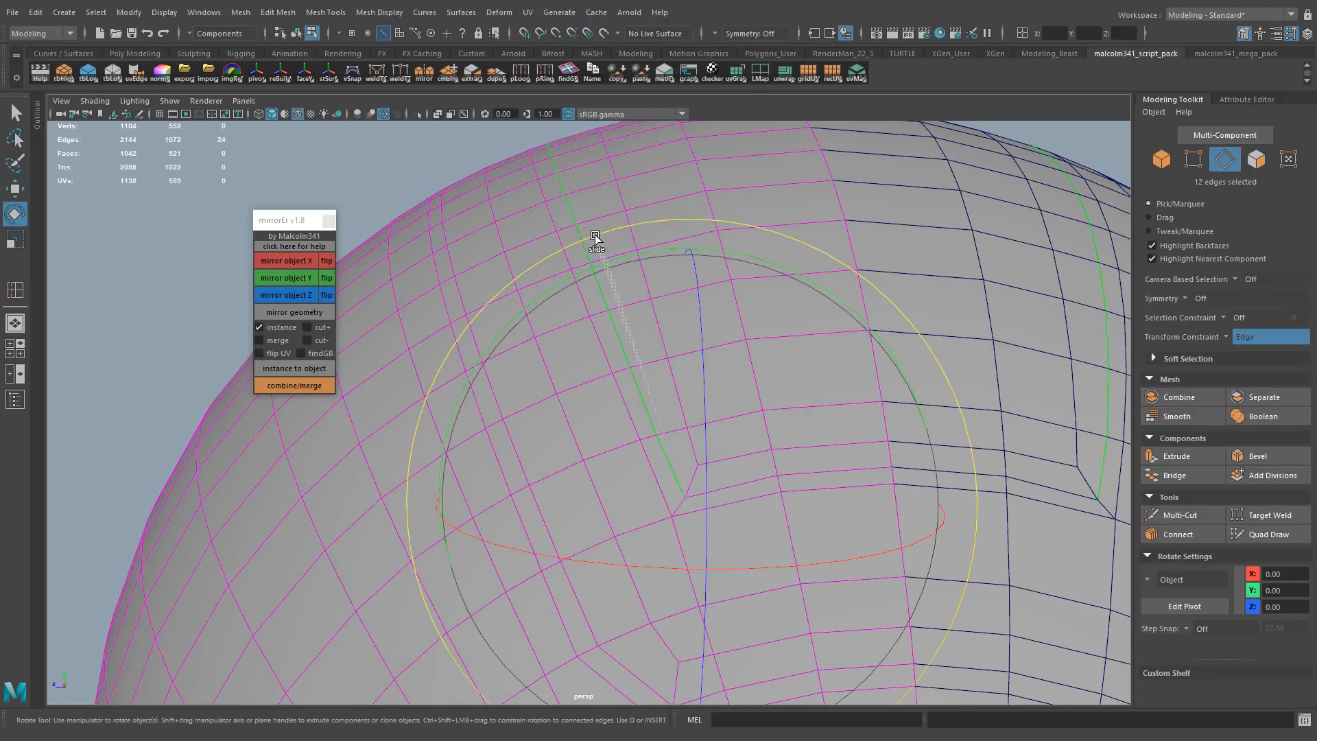
# Slide the inner corner vertex along its connected edge and undo the last adjustment
pyautogui.scroll(-3, 596, 237)
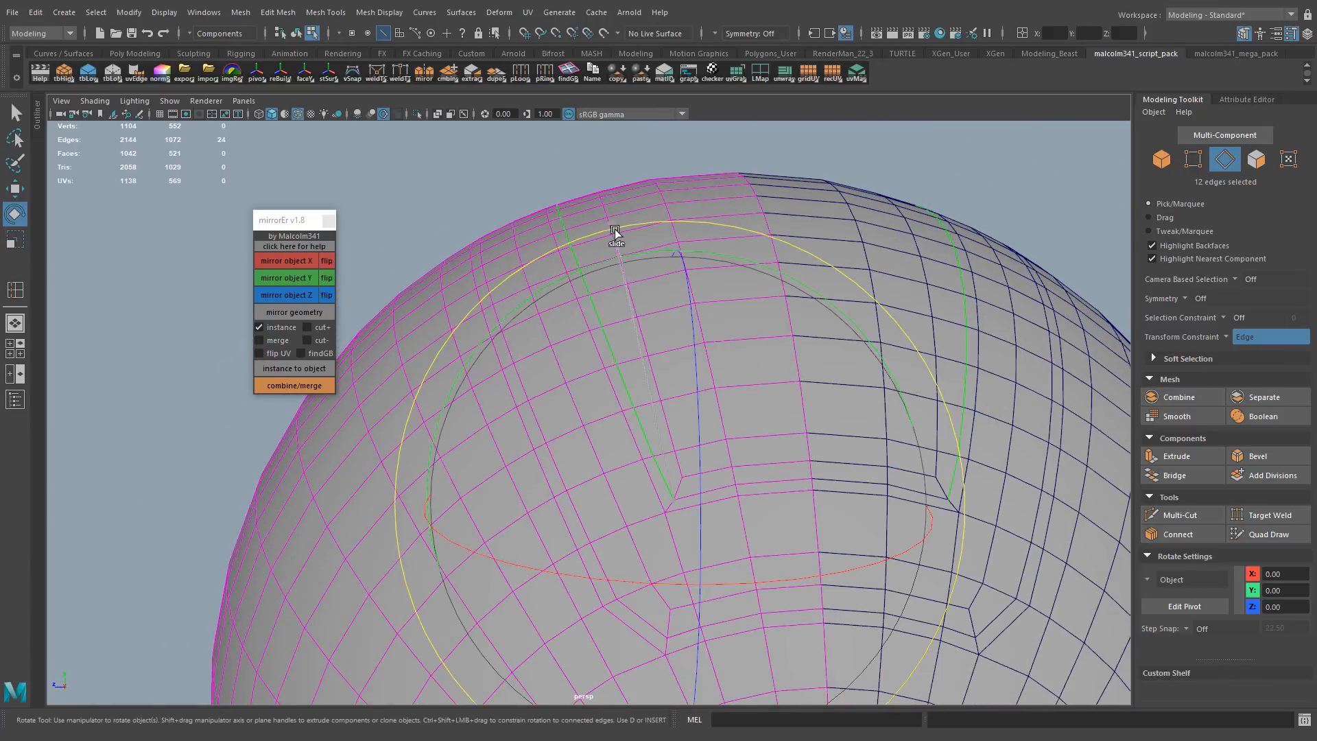
pyautogui.keyDown('alt'); pyautogui.moveTo(615, 233); pyautogui.dragTo(762, 409, button='right'); pyautogui.keyUp('alt')
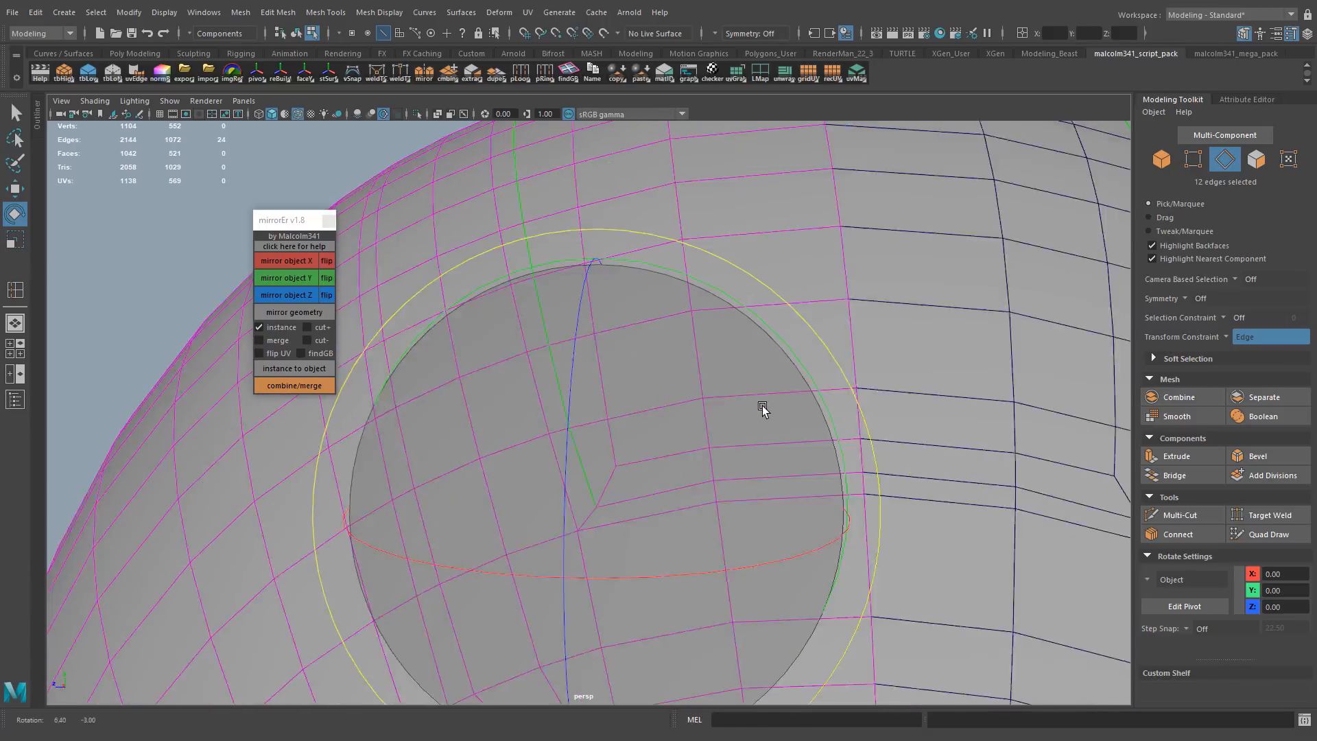
pyautogui.press('q')
pyautogui.press('F9')
pyautogui.click(650, 468)
pyautogui.press('w')
pyautogui.moveTo(607, 465); pyautogui.dragTo(598, 461)
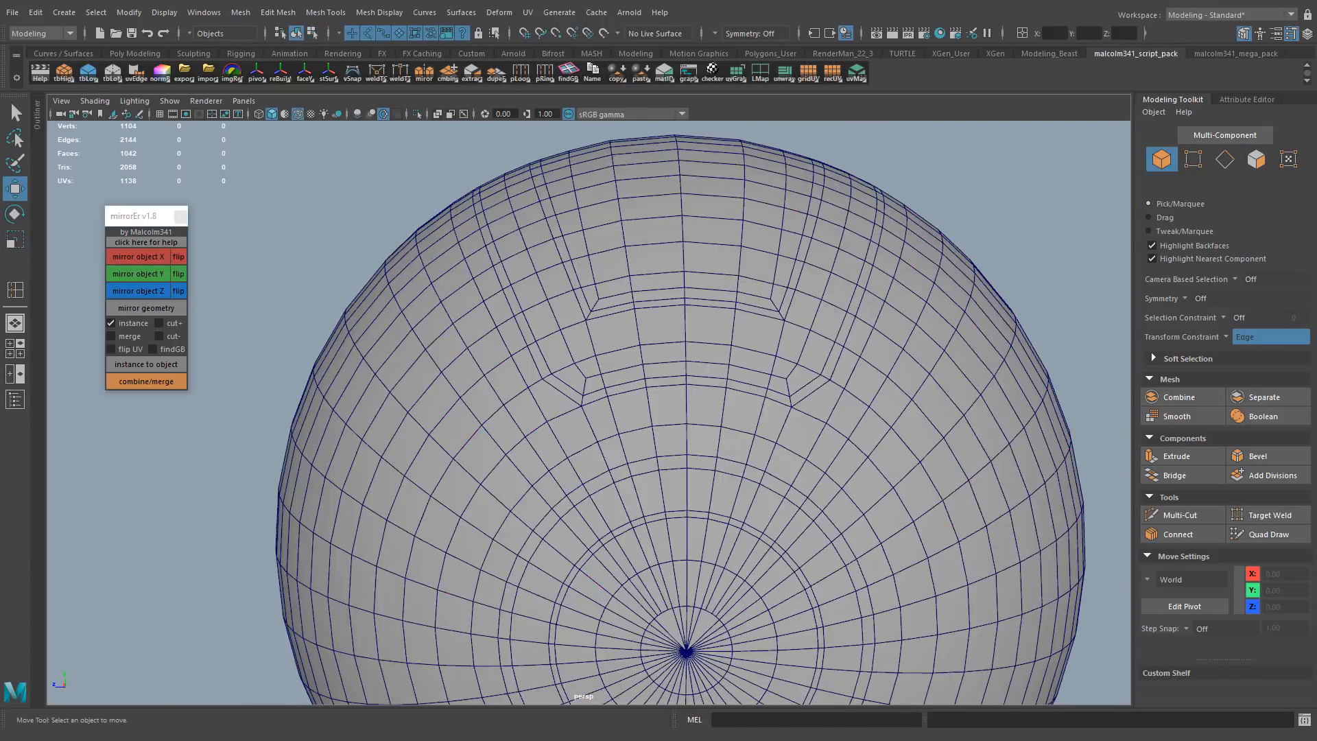
pyautogui.keyDown('alt'); pyautogui.moveTo(480, 370); pyautogui.dragTo(631, 449); pyautogui.keyUp('alt')
pyautogui.hotkey('ctrl', 'z')
# Cut a replacement edge from the lower end of the inner radial run toward the next ring below
pyautogui.click(629, 489)
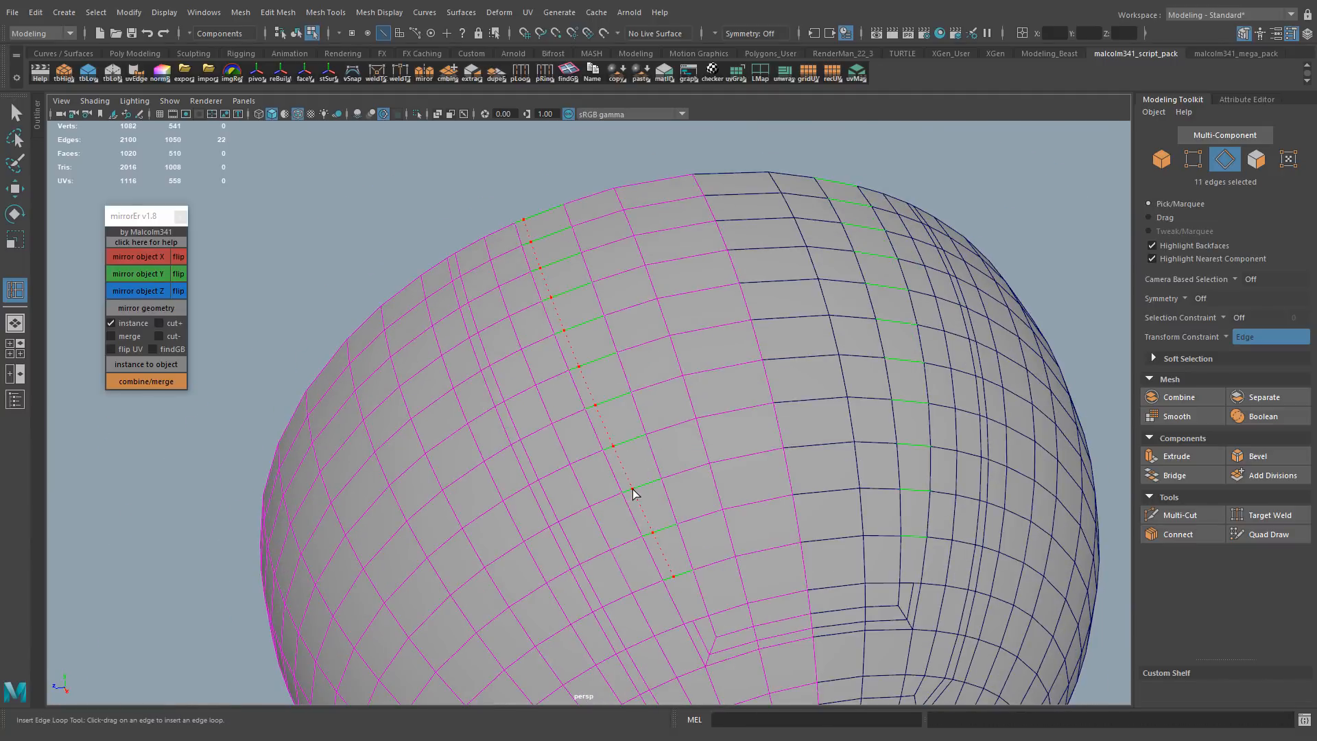
pyautogui.keyDown('alt'); pyautogui.moveTo(631, 450); pyautogui.dragTo(693, 439, button='right'); pyautogui.keyUp('alt')
pyautogui.keyDown('alt'); pyautogui.moveTo(693, 439); pyautogui.dragTo(575, 383, button='middle'); pyautogui.keyUp('alt')
pyautogui.hotkey('ctrl', 'shift', 'x')
pyautogui.click(537, 320)
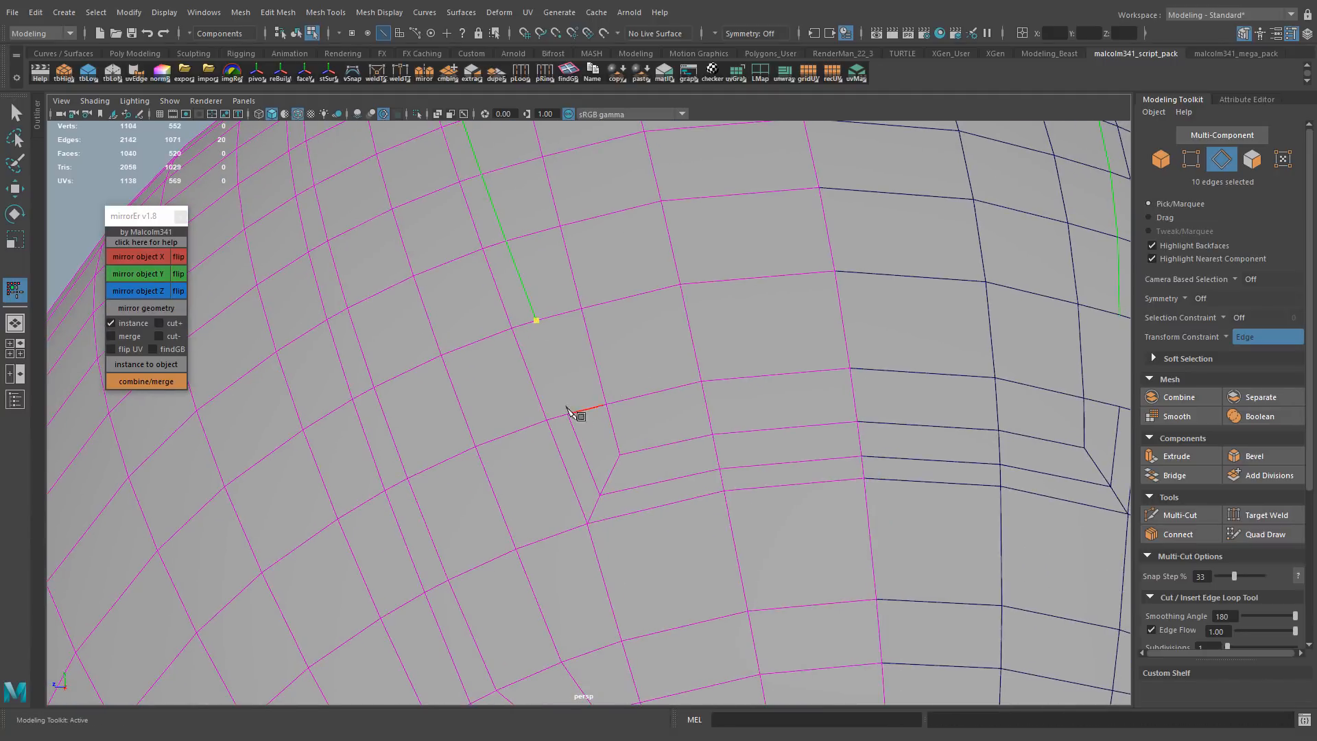
# Slide the vertices of the inner radial line near the corner along their connected edges
pyautogui.press('F9')
pyautogui.press('w')
pyautogui.press('d')
pyautogui.click(568, 415)
pyautogui.moveTo(568, 414); pyautogui.dragTo(569, 416)
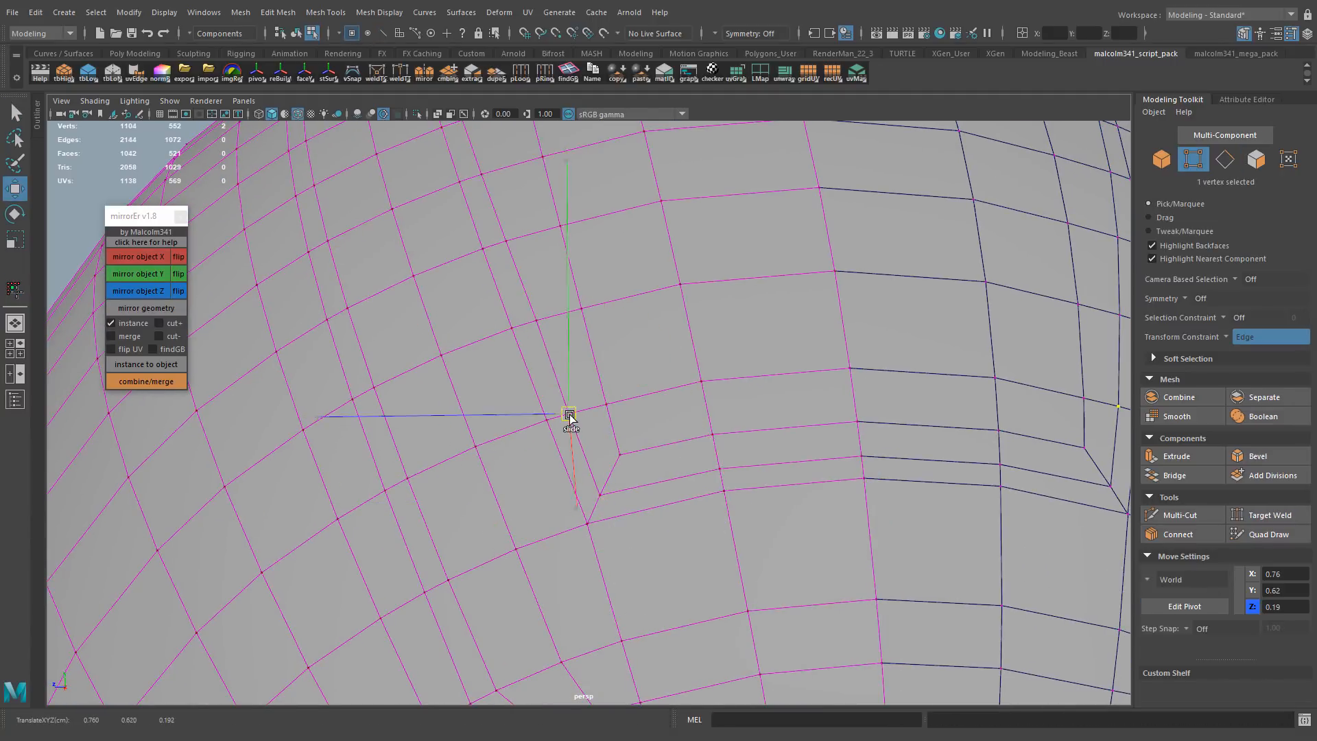
pyautogui.moveTo(602, 492); pyautogui.dragTo(601, 494)
pyautogui.keyDown('alt'); pyautogui.moveTo(601, 494); pyautogui.dragTo(628, 473, button='right'); pyautogui.keyUp('alt')
# Adjust the lower edge of the inner outline and its corner vertex to even out the corner
pyautogui.press('F10')
pyautogui.click(631, 514)
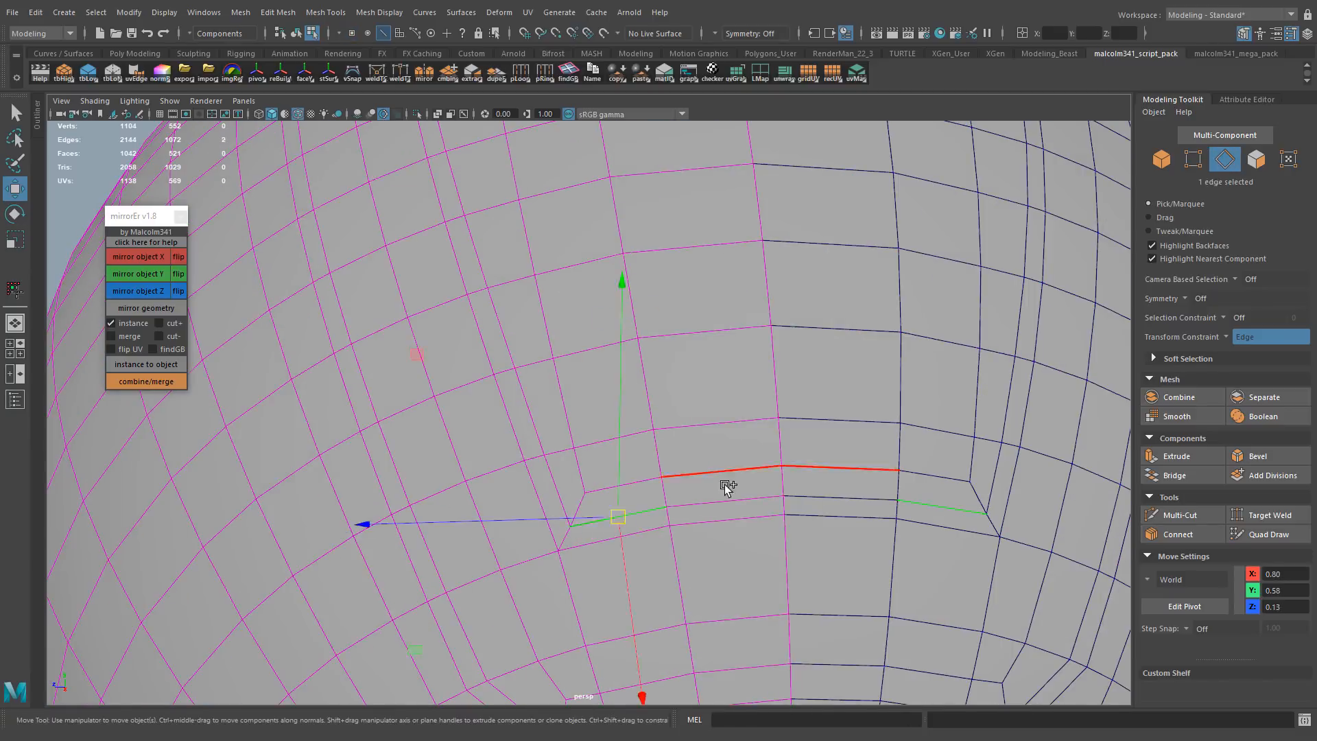
pyautogui.moveTo(681, 513); pyautogui.dragTo(679, 516)
pyautogui.press('F9')
pyautogui.click(571, 527)
pyautogui.keyDown('alt'); pyautogui.moveTo(532, 532); pyautogui.dragTo(494, 481, button='right'); pyautogui.keyUp('alt')
# Select the inner and outer U-shaped edge outlines and bevel them into narrow strips
pyautogui.press('F10')
pyautogui.keyDown('shift'); pyautogui.doubleClick(564, 437); pyautogui.keyUp('shift')
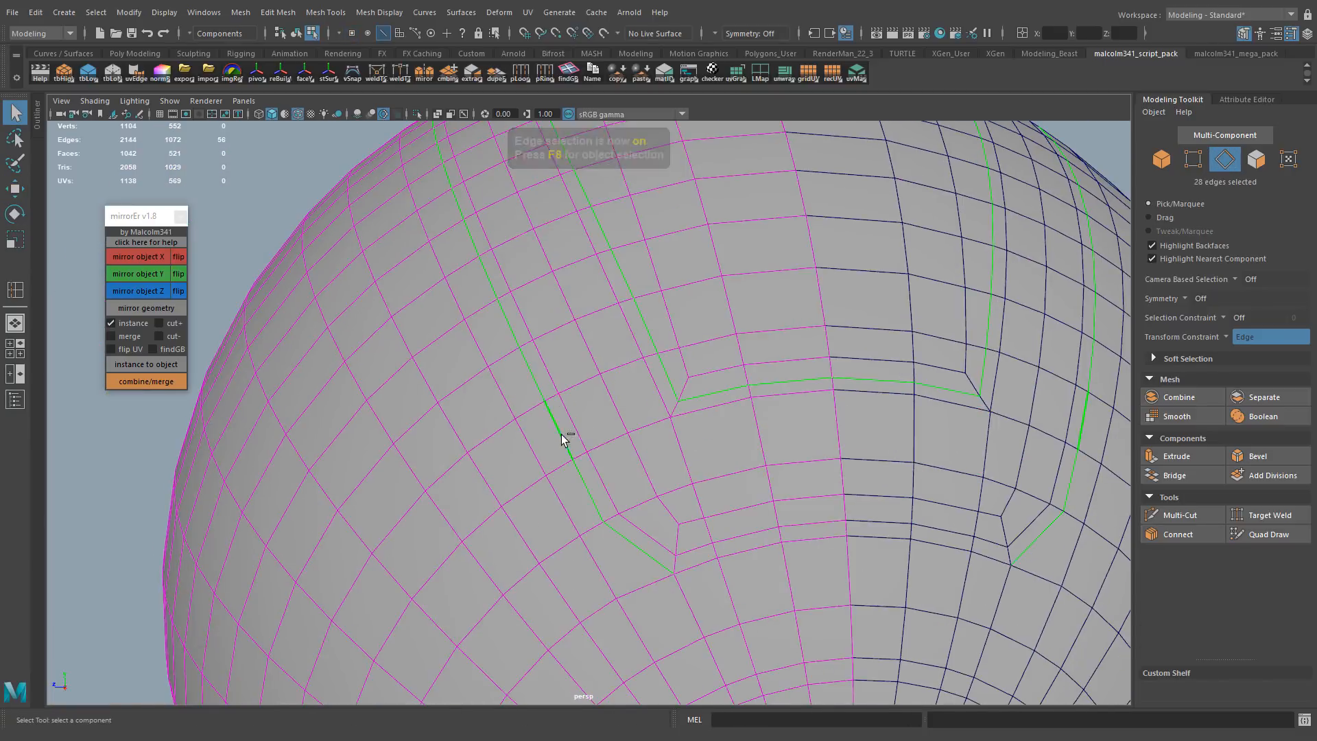
pyautogui.hotkey('ctrl', 'b')
pyautogui.moveTo(720, 433); pyautogui.dragTo(661, 442, button='middle')
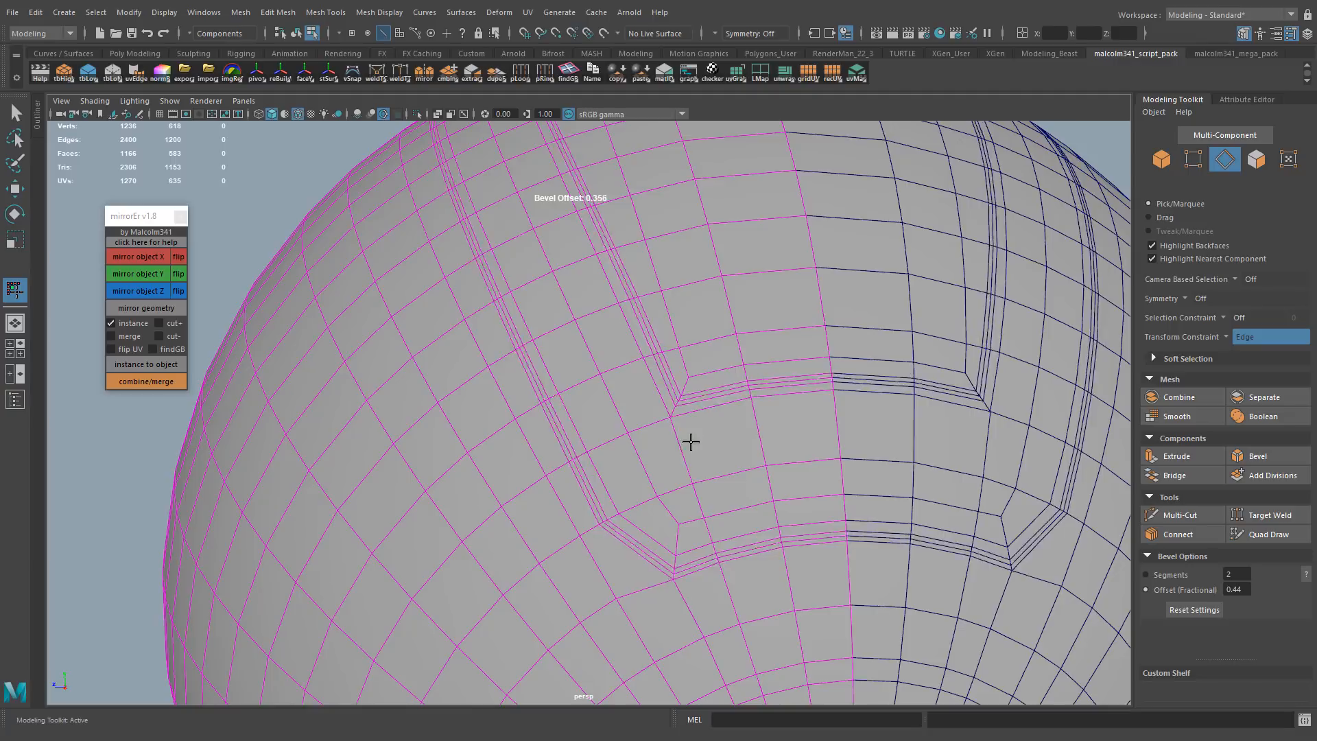
pyautogui.press('q')
# Select the narrow face strips along the outer and inner U-shaped outlines
pyautogui.keyDown('alt'); pyautogui.moveTo(651, 473); pyautogui.dragTo(604, 563, button='middle'); pyautogui.keyUp('alt')
pyautogui.press('F11')
pyautogui.click(549, 583)
pyautogui.keyDown('shift'); pyautogui.doubleClick(596, 642); pyautogui.keyUp('shift')
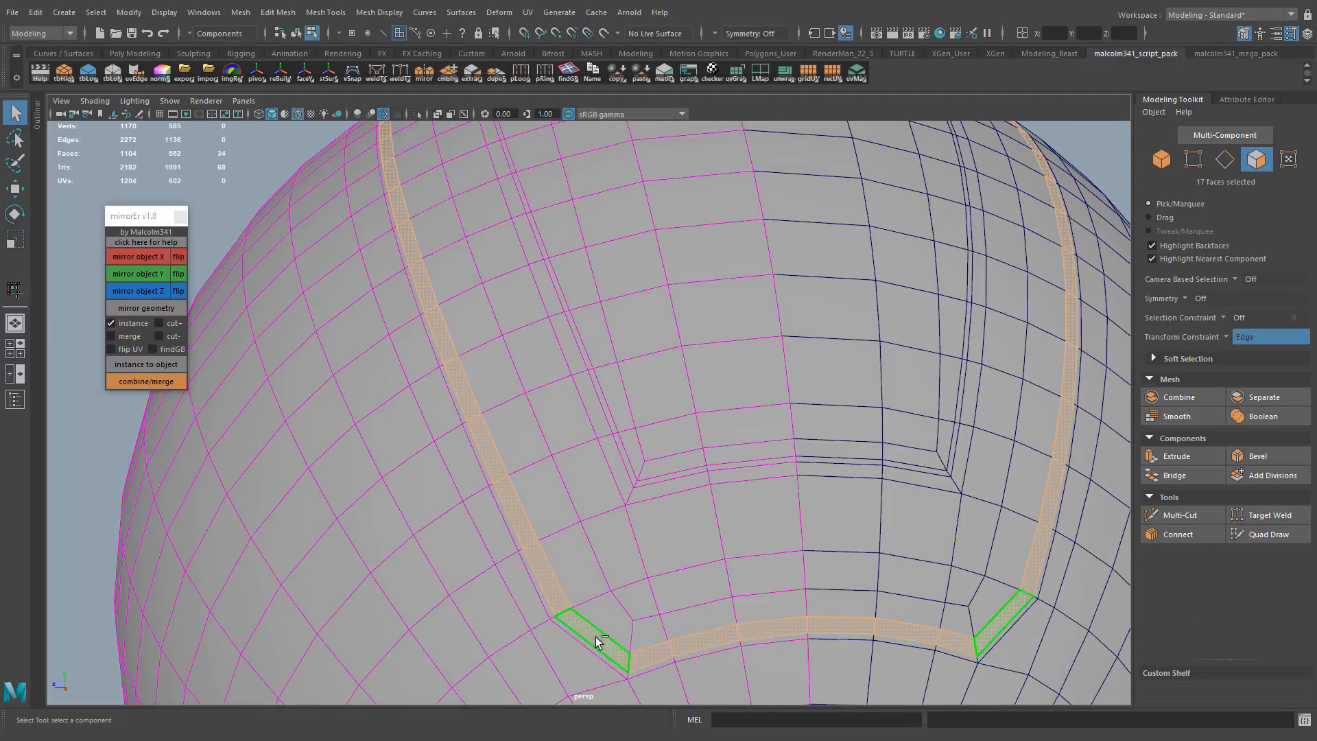
pyautogui.keyDown('shift'); pyautogui.doubleClick(740, 478); pyautogui.keyUp('shift')
pyautogui.keyDown('alt'); pyautogui.moveTo(741, 478); pyautogui.dragTo(621, 479, button='right'); pyautogui.keyUp('alt')
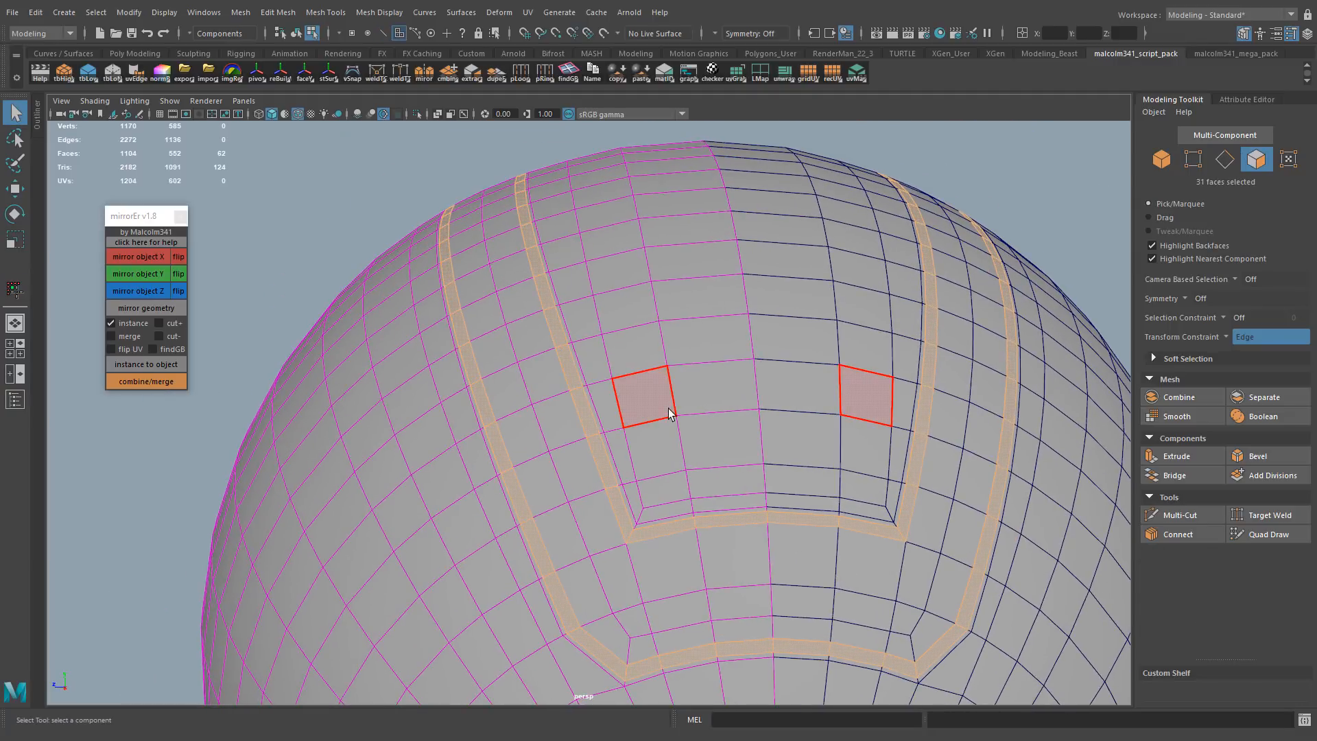
# Extend the face selection with the radial rows of the band lying between the two narrow strips
pyautogui.click(551, 288)
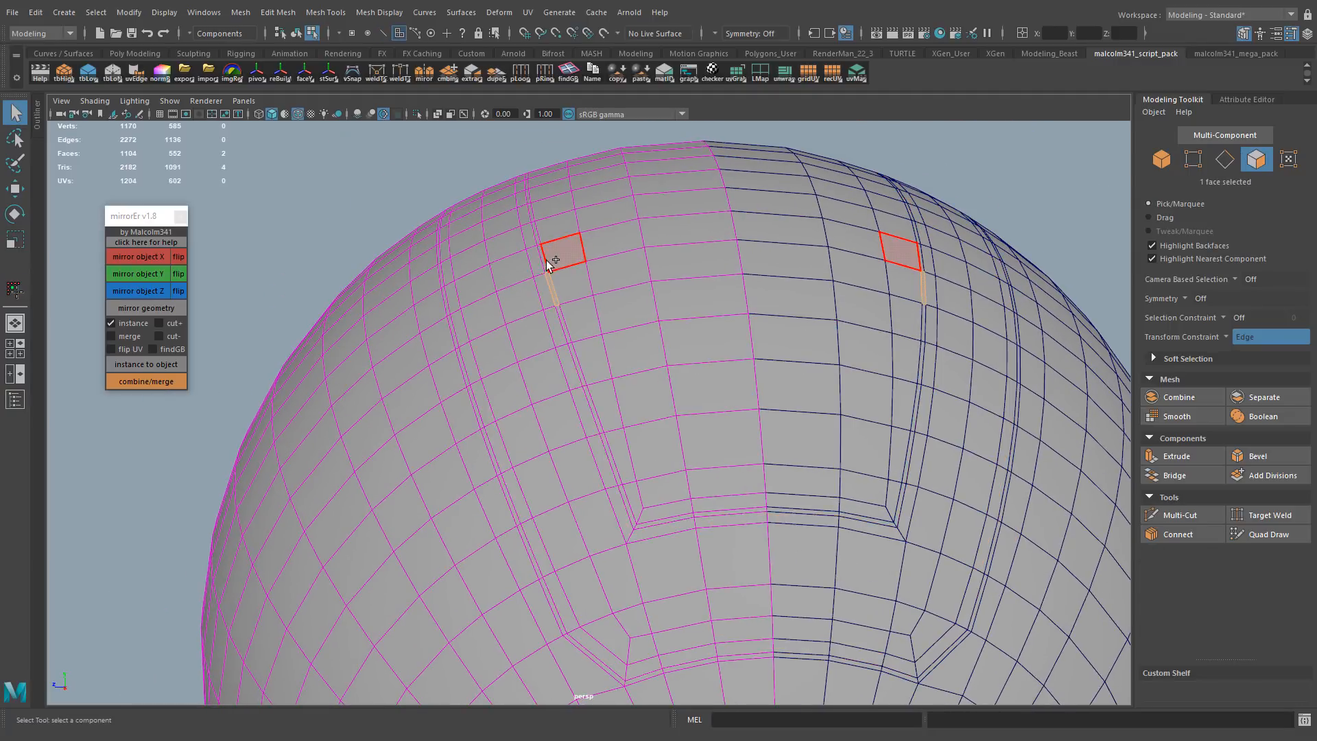
pyautogui.keyDown('shift'); pyautogui.doubleClick(545, 262); pyautogui.keyUp('shift')
pyautogui.keyDown('alt'); pyautogui.moveTo(511, 425); pyautogui.dragTo(556, 366, button='middle'); pyautogui.keyUp('alt')
pyautogui.keyDown('shift'); pyautogui.doubleClick(544, 296); pyautogui.keyUp('shift')
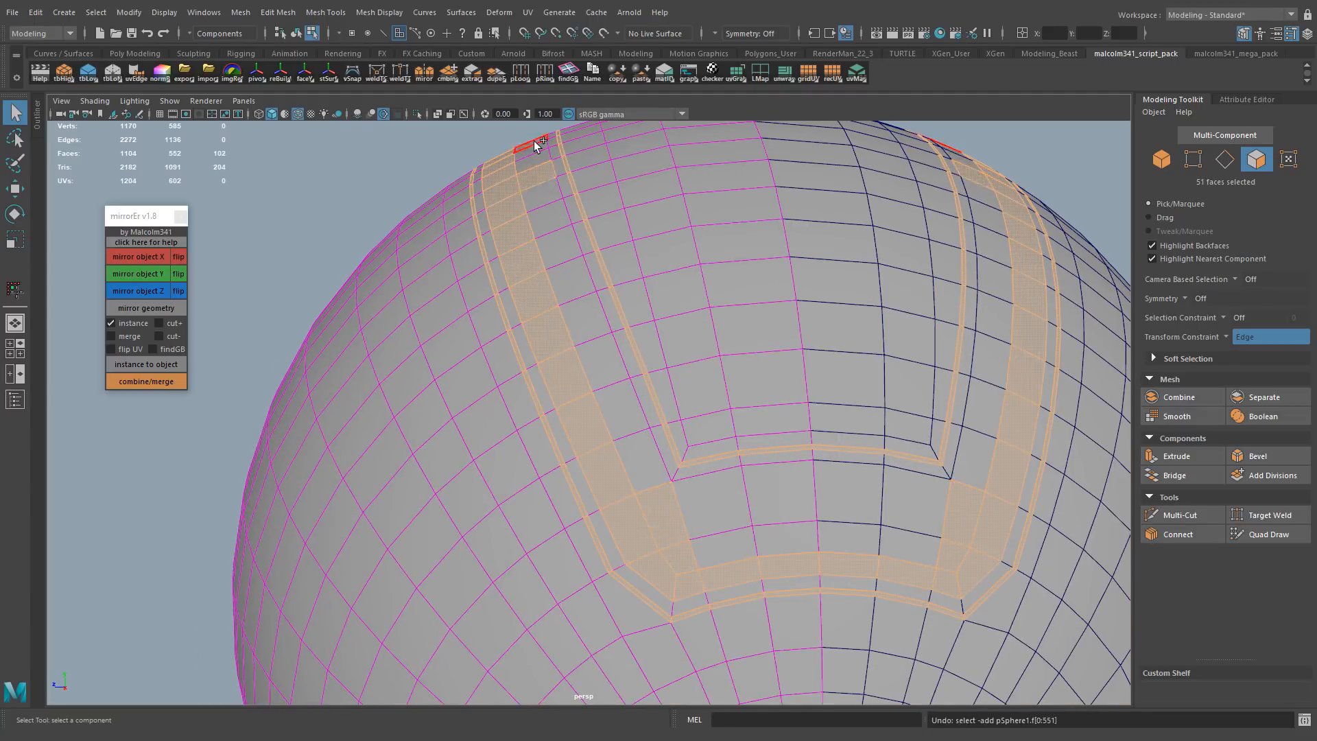
pyautogui.keyDown('alt'); pyautogui.moveTo(534, 146); pyautogui.dragTo(553, 238); pyautogui.keyUp('alt')
pyautogui.keyDown('shift'); pyautogui.doubleClick(553, 238); pyautogui.keyUp('shift')
# Add the remaining faces across the bottom of the U-shaped band to the selection
pyautogui.keyDown('alt'); pyautogui.moveTo(792, 666); pyautogui.dragTo(669, 495, button='middle'); pyautogui.keyUp('alt')
pyautogui.keyDown('shift'); pyautogui.doubleClick(587, 384); pyautogui.keyUp('shift')
pyautogui.keyDown('alt'); pyautogui.moveTo(692, 405); pyautogui.dragTo(649, 341); pyautogui.keyUp('alt')
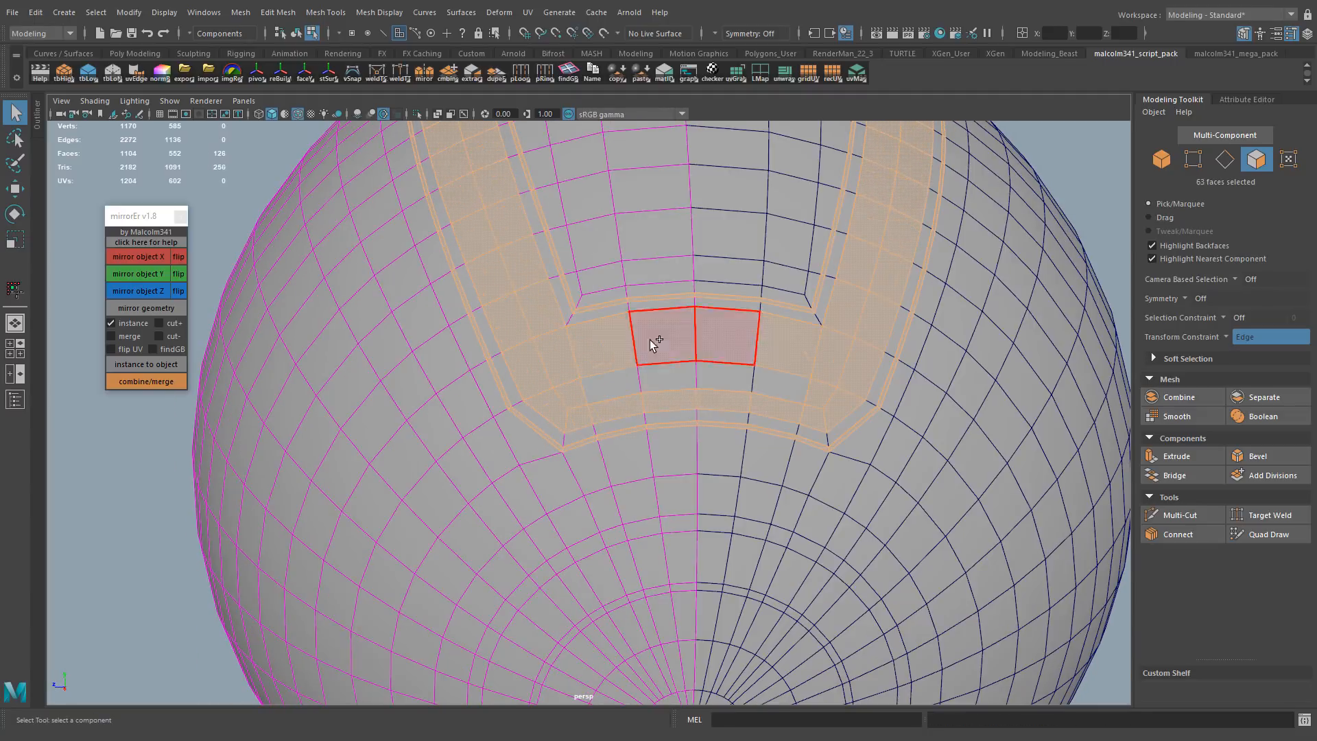
pyautogui.keyDown('shift'); pyautogui.doubleClick(650, 341); pyautogui.keyUp('shift')
pyautogui.keyDown('shift'); pyautogui.doubleClick(657, 379); pyautogui.keyUp('shift')
pyautogui.keyDown('alt'); pyautogui.moveTo(701, 428); pyautogui.dragTo(678, 398); pyautogui.keyUp('alt')
pyautogui.keyDown('alt'); pyautogui.moveTo(678, 397); pyautogui.dragTo(752, 459, button='right'); pyautogui.keyUp('alt')
# Extrude the selected U-shaped band inward with a thickness of -0.015
pyautogui.press('w')
pyautogui.hotkey('ctrl', 'e')
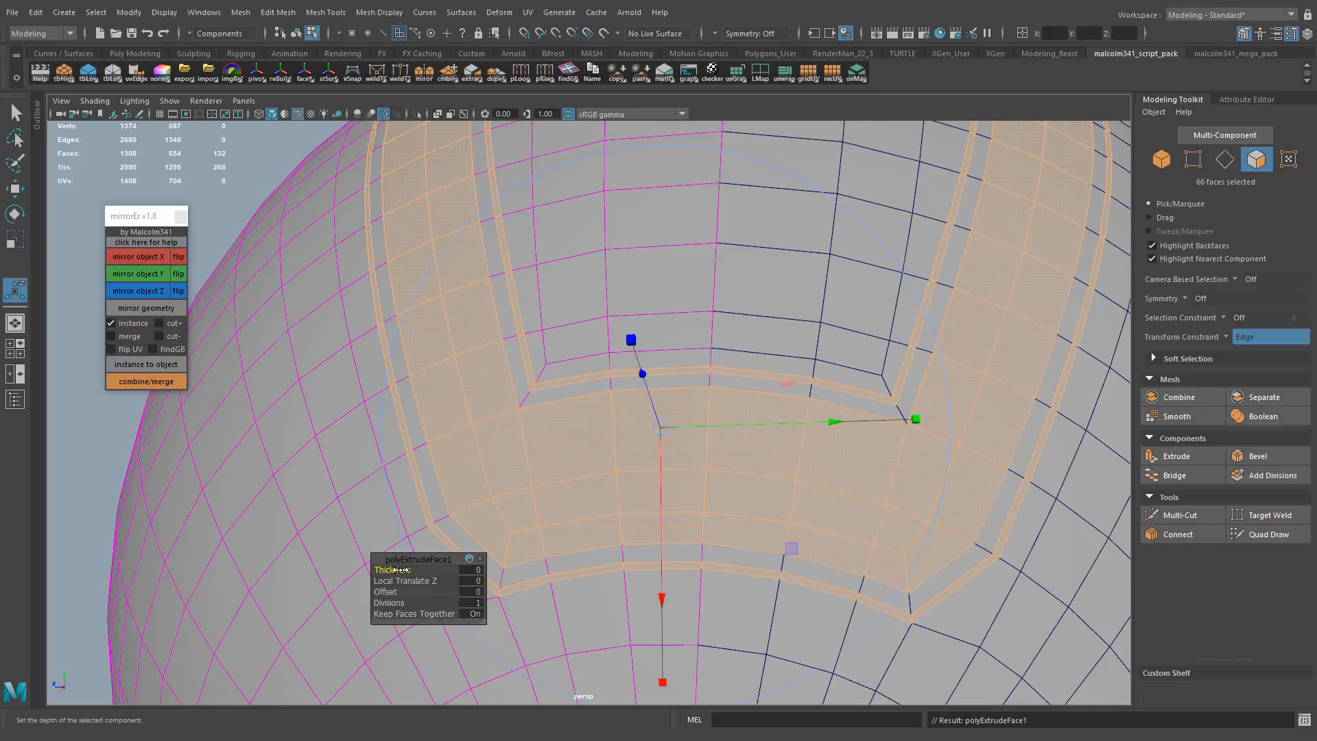
pyautogui.moveTo(596, 450); pyautogui.dragTo(552, 449, button='middle')
pyautogui.keyDown('alt'); pyautogui.moveTo(552, 449); pyautogui.dragTo(575, 490); pyautogui.keyUp('alt')
pyautogui.keyDown('alt'); pyautogui.moveTo(574, 490); pyautogui.dragTo(568, 410, button='middle'); pyautogui.keyUp('alt')
pyautogui.keyDown('alt'); pyautogui.moveTo(568, 409); pyautogui.dragTo(511, 589); pyautogui.keyUp('alt')
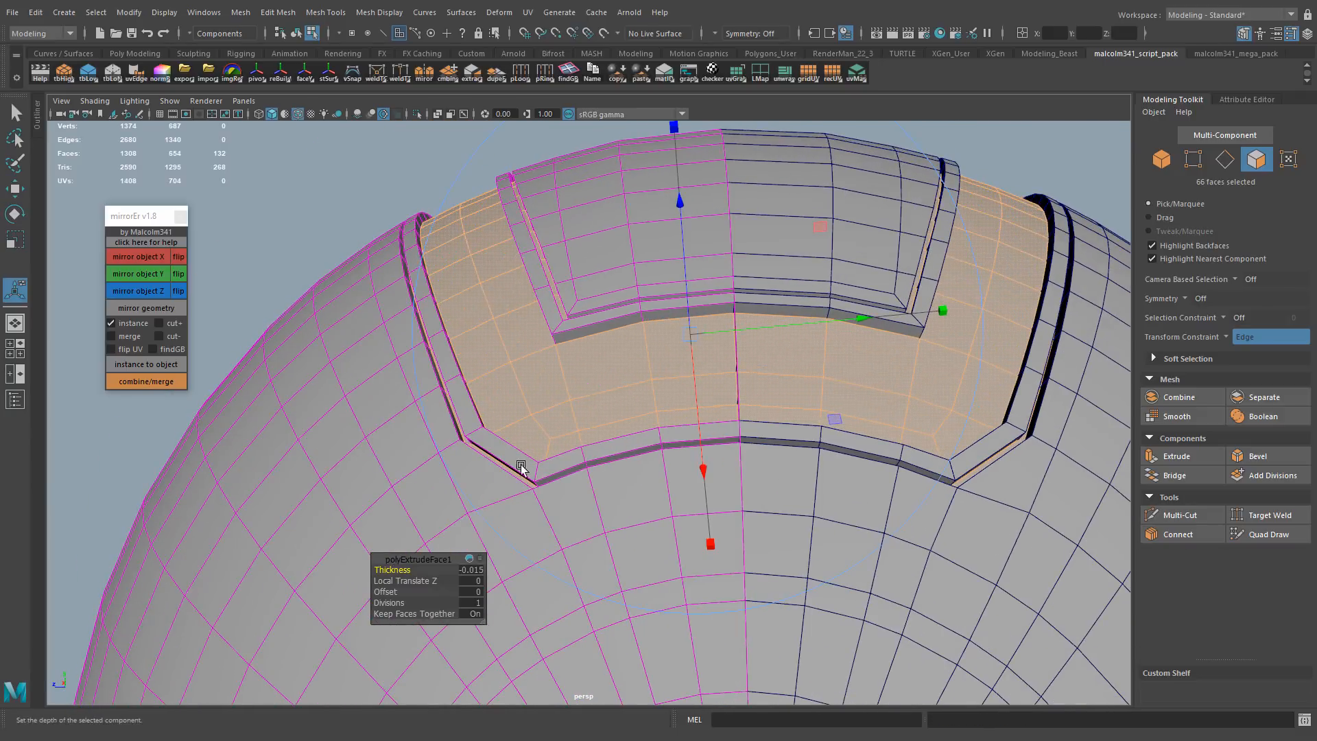
# Try to bevel the edges bordering the recessed U-shaped band
pyautogui.keyDown('alt'); pyautogui.moveTo(521, 468); pyautogui.dragTo(686, 341, button='right'); pyautogui.keyUp('alt')
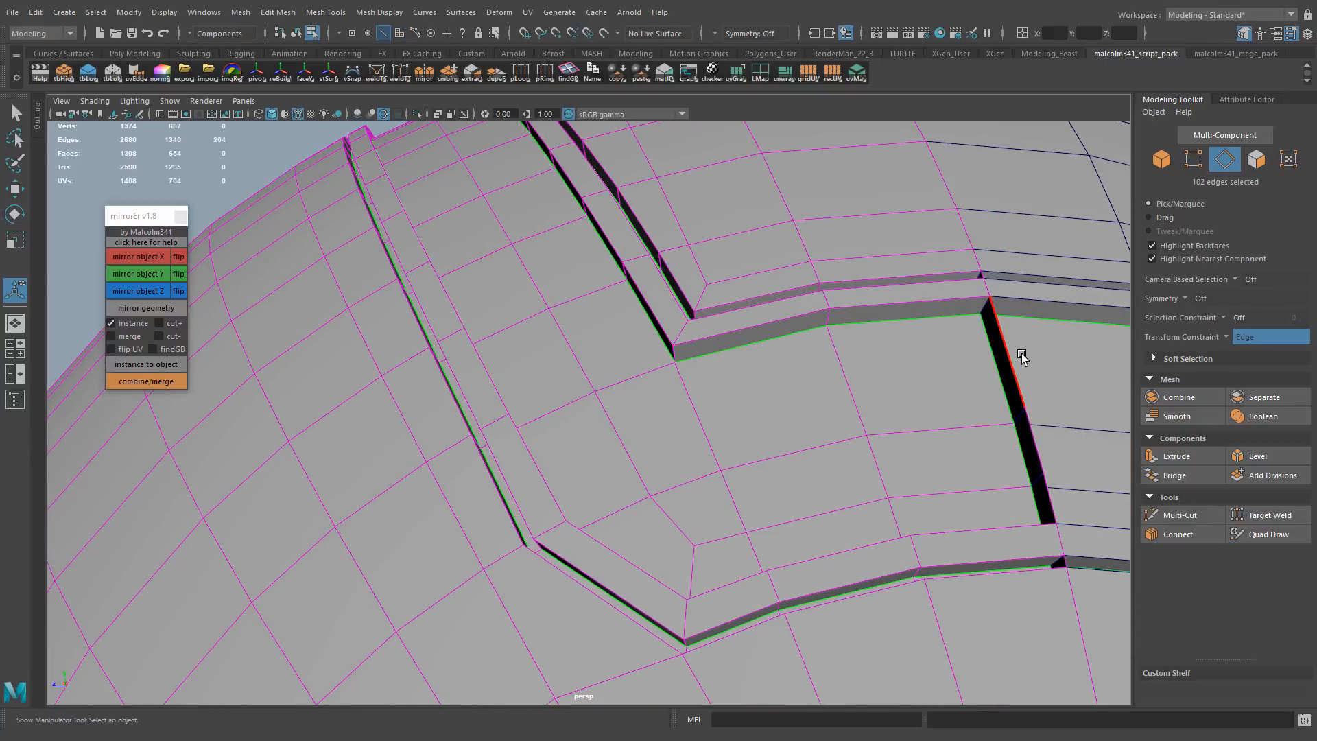
pyautogui.hotkey('ctrl', 'b')
pyautogui.hotkey('ctrl', 'z')
pyautogui.hotkey('ctrl', 'z')
# Return the mesh to its unsmoothed display with the Select tool active
pyautogui.keyDown('alt'); pyautogui.moveTo(1029, 329); pyautogui.dragTo(809, 385, button='right'); pyautogui.keyUp('alt')
pyautogui.keyDown('alt'); pyautogui.moveTo(809, 384); pyautogui.dragTo(808, 377); pyautogui.keyUp('alt')
pyautogui.press('q')
pyautogui.press('1')
pyautogui.keyDown('alt'); pyautogui.moveTo(808, 376); pyautogui.dragTo(809, 380, button='right'); pyautogui.keyUp('alt')
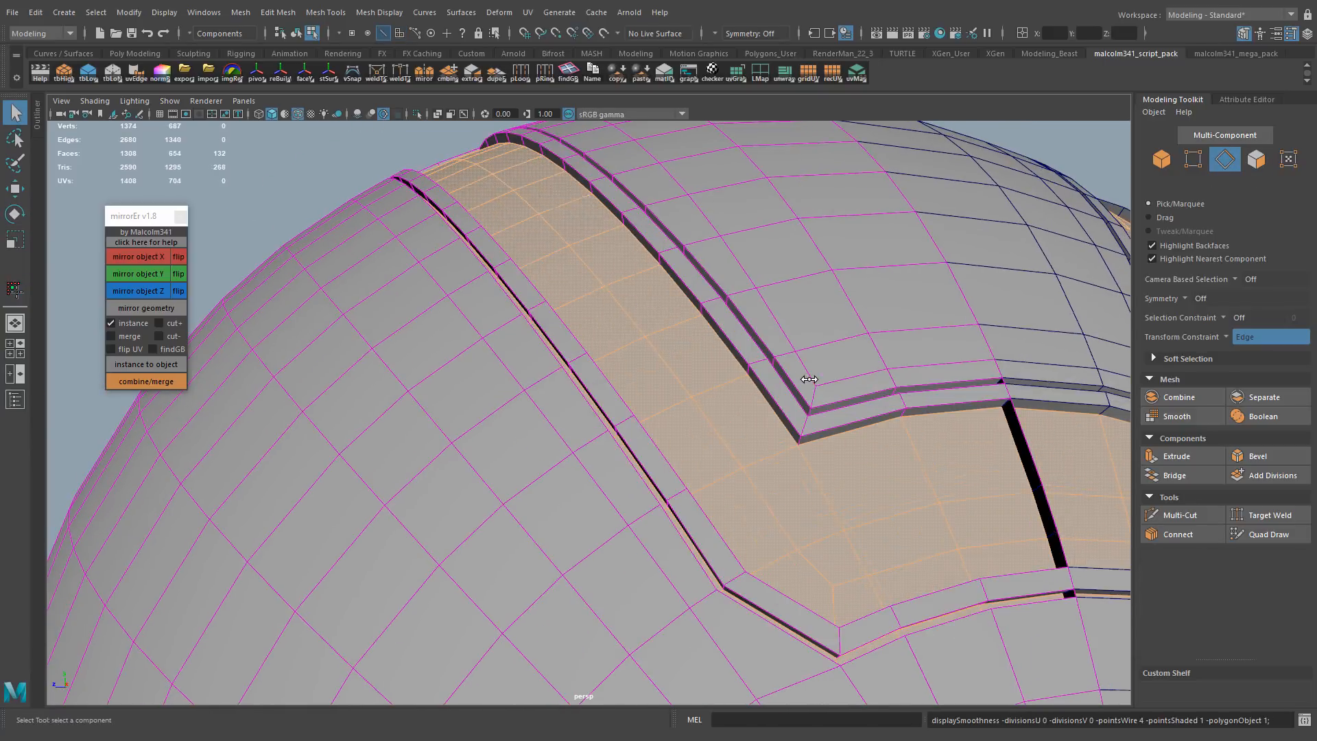
# Delete the extruded wall faces that close the recessed U-shaped band along the mirror seam
pyautogui.keyDown('alt'); pyautogui.moveTo(810, 379); pyautogui.dragTo(875, 354); pyautogui.keyUp('alt')
pyautogui.press('F11')
pyautogui.click(977, 370)
pyautogui.keyDown('shift'); pyautogui.click(1014, 441); pyautogui.keyUp('shift')
pyautogui.press('Delete')
pyautogui.keyDown('alt'); pyautogui.moveTo(1014, 441); pyautogui.dragTo(882, 398); pyautogui.keyUp('alt')
pyautogui.keyDown('alt'); pyautogui.moveTo(882, 397); pyautogui.dragTo(861, 288, button='right'); pyautogui.keyUp('alt')
pyautogui.keyDown('alt'); pyautogui.moveTo(881, 425); pyautogui.dragTo(717, 363, button='right'); pyautogui.keyUp('alt')
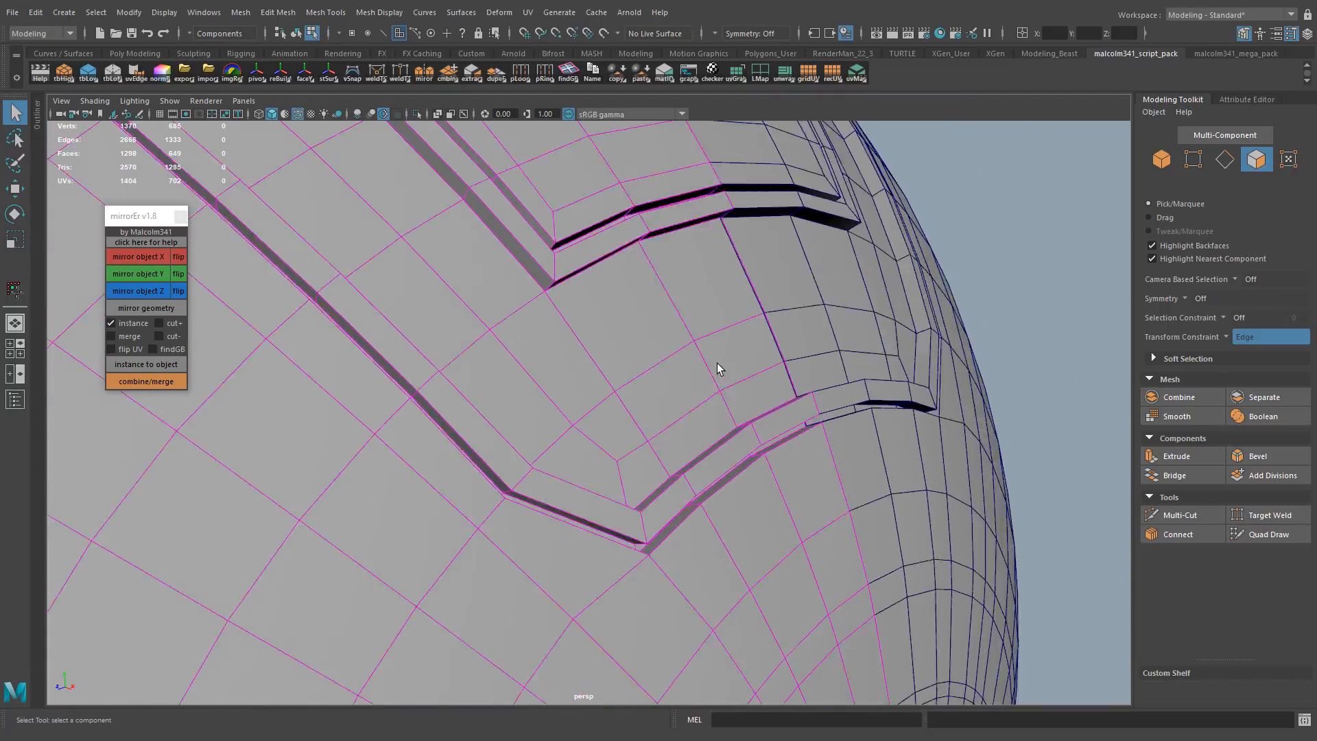
pyautogui.keyDown('alt'); pyautogui.moveTo(718, 363); pyautogui.dragTo(630, 310); pyautogui.keyUp('alt')
pyautogui.click(542, 401)
pyautogui.press('Delete')
# Select the edge loops bordering the recessed U-shaped band and its grooves
pyautogui.press('F10')
pyautogui.doubleClick(629, 310)
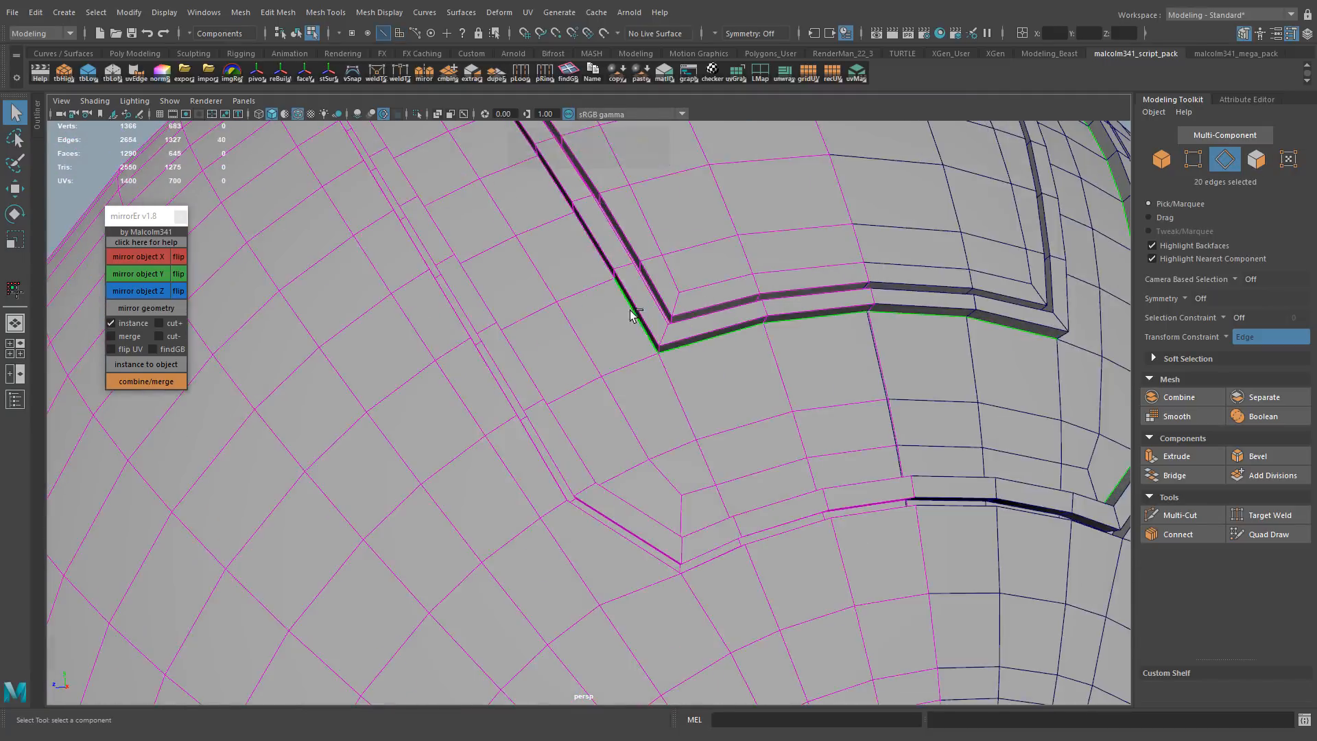
pyautogui.keyDown('alt'); pyautogui.moveTo(629, 310); pyautogui.dragTo(843, 325, button='right'); pyautogui.keyUp('alt')
pyautogui.keyDown('alt'); pyautogui.moveTo(844, 325); pyautogui.dragTo(710, 364); pyautogui.keyUp('alt')
pyautogui.keyDown('shift'); pyautogui.doubleClick(706, 370); pyautogui.keyUp('shift')
pyautogui.keyDown('shift'); pyautogui.doubleClick(588, 380); pyautogui.keyUp('shift')
pyautogui.keyDown('alt'); pyautogui.moveTo(588, 379); pyautogui.dragTo(576, 339); pyautogui.keyUp('alt')
pyautogui.keyDown('alt'); pyautogui.moveTo(576, 339); pyautogui.dragTo(913, 367, button='right'); pyautogui.keyUp('alt')
pyautogui.keyDown('alt'); pyautogui.moveTo(912, 367); pyautogui.dragTo(779, 338); pyautogui.keyUp('alt')
pyautogui.keyDown('shift'); pyautogui.doubleClick(544, 400); pyautogui.keyUp('shift')
pyautogui.keyDown('shift'); pyautogui.doubleClick(780, 338); pyautogui.keyUp('shift')
pyautogui.keyDown('alt'); pyautogui.moveTo(780, 338); pyautogui.dragTo(730, 347, button='right'); pyautogui.keyUp('alt')
pyautogui.keyDown('alt'); pyautogui.moveTo(729, 347); pyautogui.dragTo(782, 376); pyautogui.keyUp('alt')
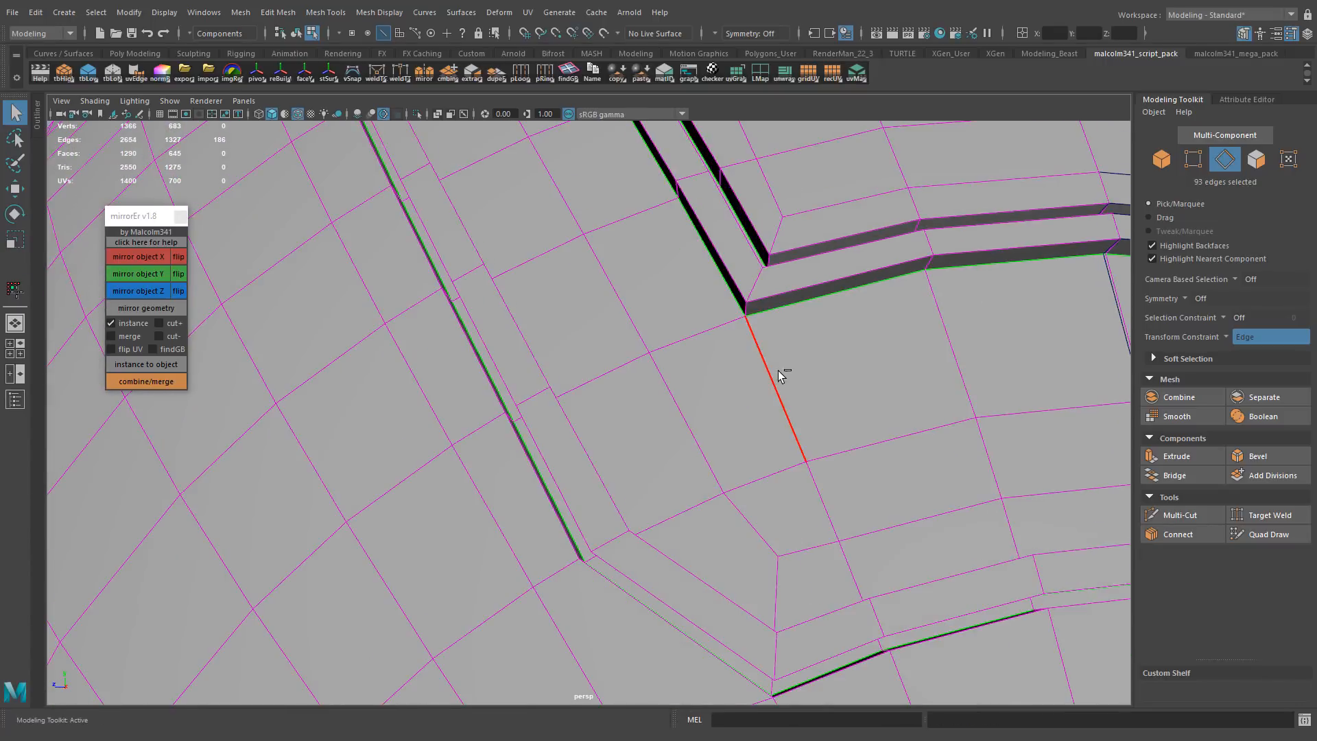
# Bevel the selected border loops of the U-shaped band and show the mesh unsmoothed
pyautogui.hotkey('ctrl', 'b')
pyautogui.keyDown('alt'); pyautogui.moveTo(782, 376); pyautogui.dragTo(770, 400, button='right'); pyautogui.keyUp('alt')
pyautogui.keyDown('alt'); pyautogui.moveTo(771, 400); pyautogui.dragTo(759, 411); pyautogui.keyUp('alt')
pyautogui.press('1')
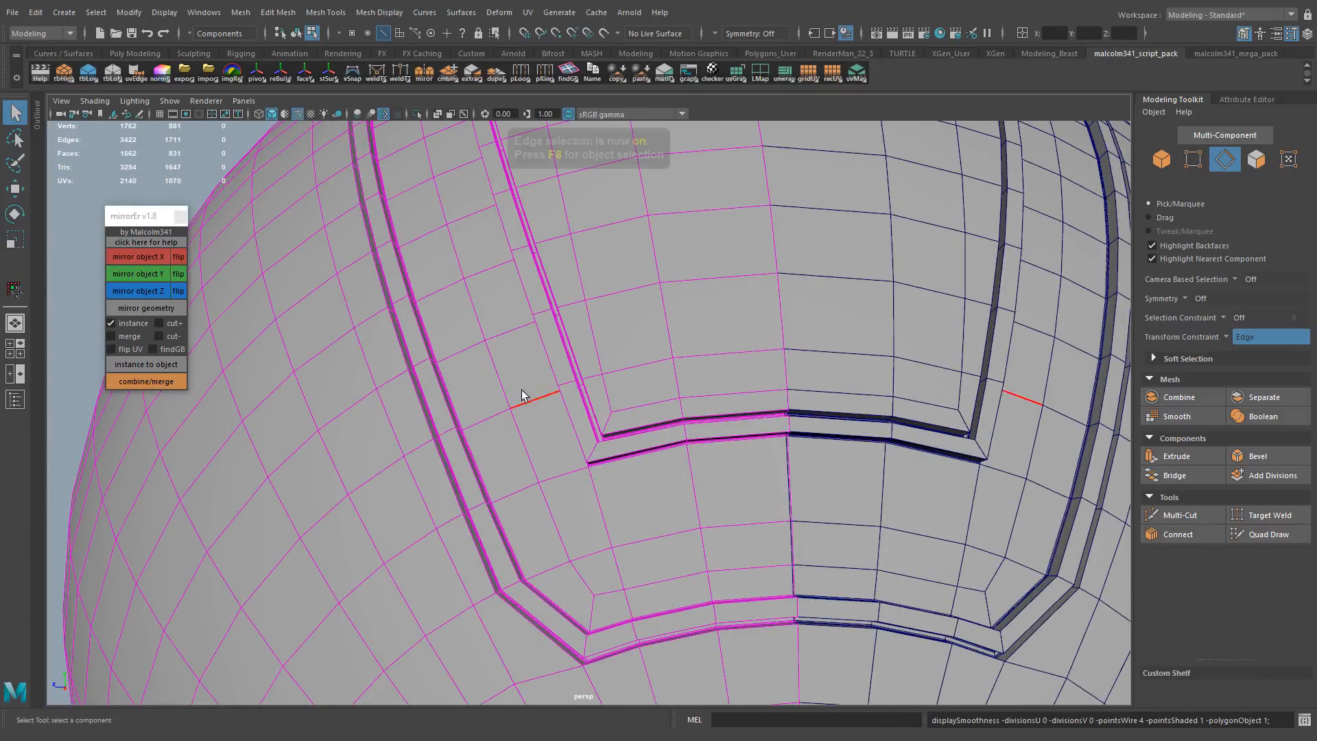
# Bevel the inner edge loops running along both U-shaped grooves
pyautogui.keyDown('shift'); pyautogui.click(458, 468); pyautogui.keyUp('shift')
pyautogui.keyDown('shift'); pyautogui.doubleClick(437, 413); pyautogui.keyUp('shift')
pyautogui.keyDown('alt'); pyautogui.moveTo(480, 439); pyautogui.dragTo(735, 393, button='right'); pyautogui.keyUp('alt')
pyautogui.keyDown('alt'); pyautogui.moveTo(734, 393); pyautogui.dragTo(772, 397); pyautogui.keyUp('alt')
pyautogui.hotkey('ctrl', 'b')
pyautogui.hotkey('ctrl', 'z')
pyautogui.keyDown('ctrl'); pyautogui.moveTo(652, 393); pyautogui.dragTo(720, 357, button='right'); pyautogui.keyUp('ctrl')
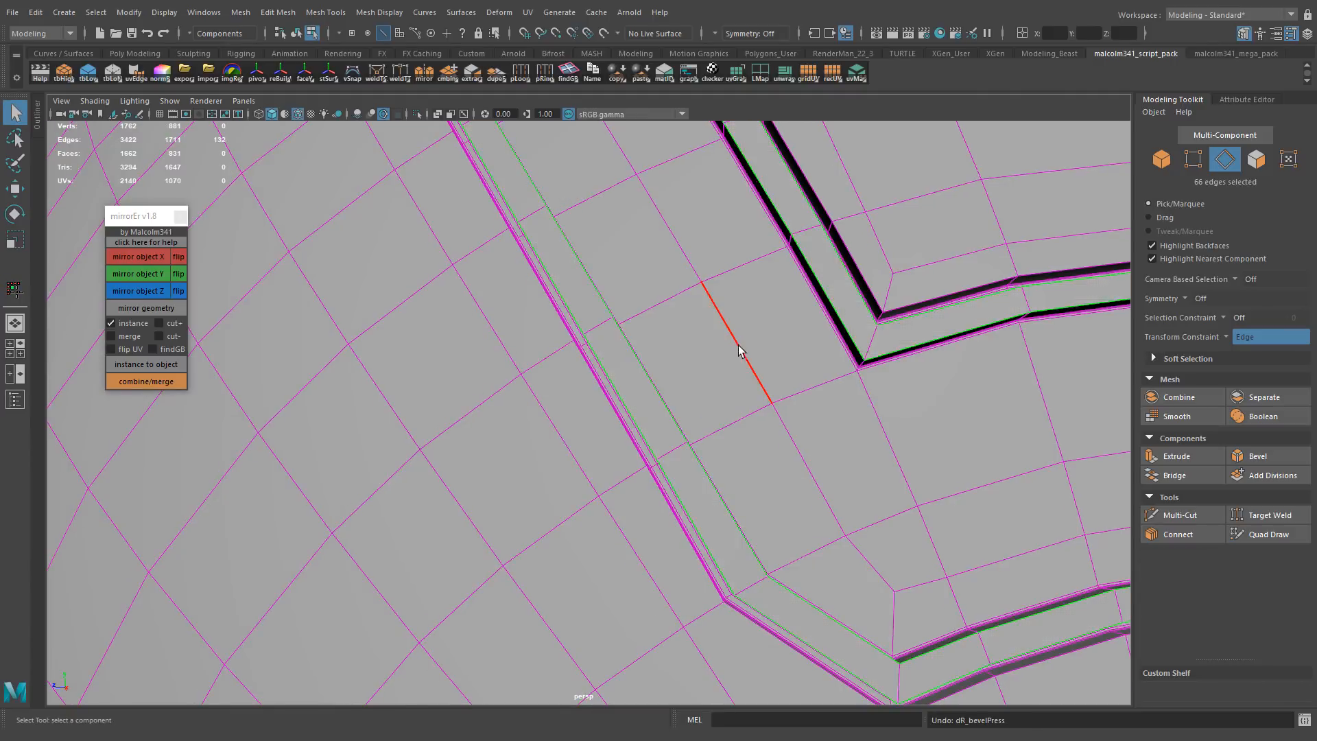
pyautogui.hotkey('ctrl', 'b')
pyautogui.keyDown('alt'); pyautogui.moveTo(834, 292); pyautogui.dragTo(779, 354, button='right'); pyautogui.keyUp('alt')
pyautogui.press('q')
# Bevel the narrow face strips along both U-shaped grooves with 1 segment and a fractional offset of 0.38
pyautogui.press('F11')
pyautogui.keyDown('shift'); pyautogui.click(759, 434); pyautogui.keyUp('shift')
pyautogui.keyDown('shift'); pyautogui.doubleClick(737, 385); pyautogui.keyUp('shift')
pyautogui.keyDown('alt'); pyautogui.moveTo(713, 439); pyautogui.dragTo(607, 377); pyautogui.keyUp('alt')
pyautogui.keyDown('alt'); pyautogui.moveTo(607, 377); pyautogui.dragTo(575, 351, button='middle'); pyautogui.keyUp('alt')
pyautogui.keyDown('alt'); pyautogui.moveTo(604, 346); pyautogui.dragTo(722, 311); pyautogui.keyUp('alt')
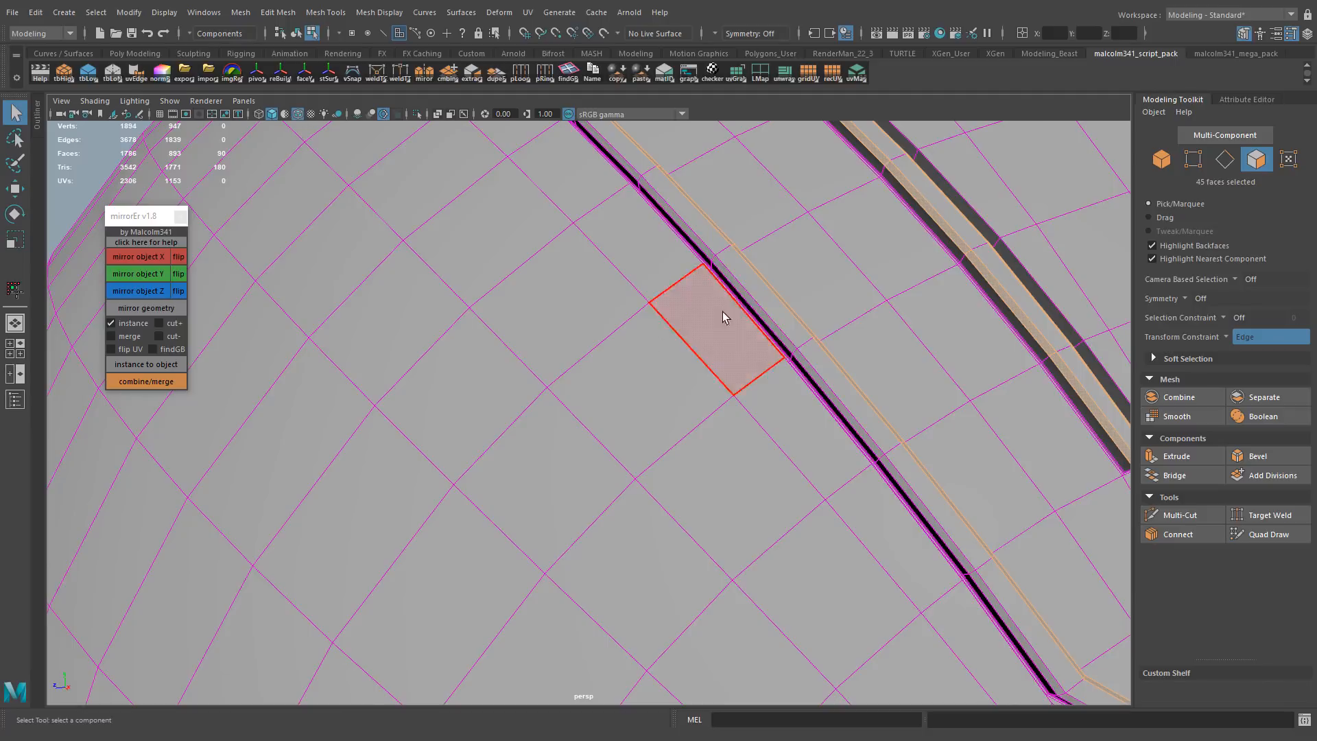
pyautogui.keyDown('ctrl'); pyautogui.moveTo(802, 365); pyautogui.dragTo(815, 300, button='right'); pyautogui.keyUp('ctrl')
pyautogui.hotkey('ctrl', 'b')
pyautogui.keyDown('alt'); pyautogui.moveTo(815, 300); pyautogui.dragTo(858, 295, button='right'); pyautogui.keyUp('alt')
pyautogui.keyDown('alt'); pyautogui.moveTo(857, 295); pyautogui.dragTo(806, 390, button='middle'); pyautogui.keyUp('alt')
pyautogui.keyDown('alt'); pyautogui.moveTo(873, 342); pyautogui.dragTo(693, 385, button='right'); pyautogui.keyUp('alt')
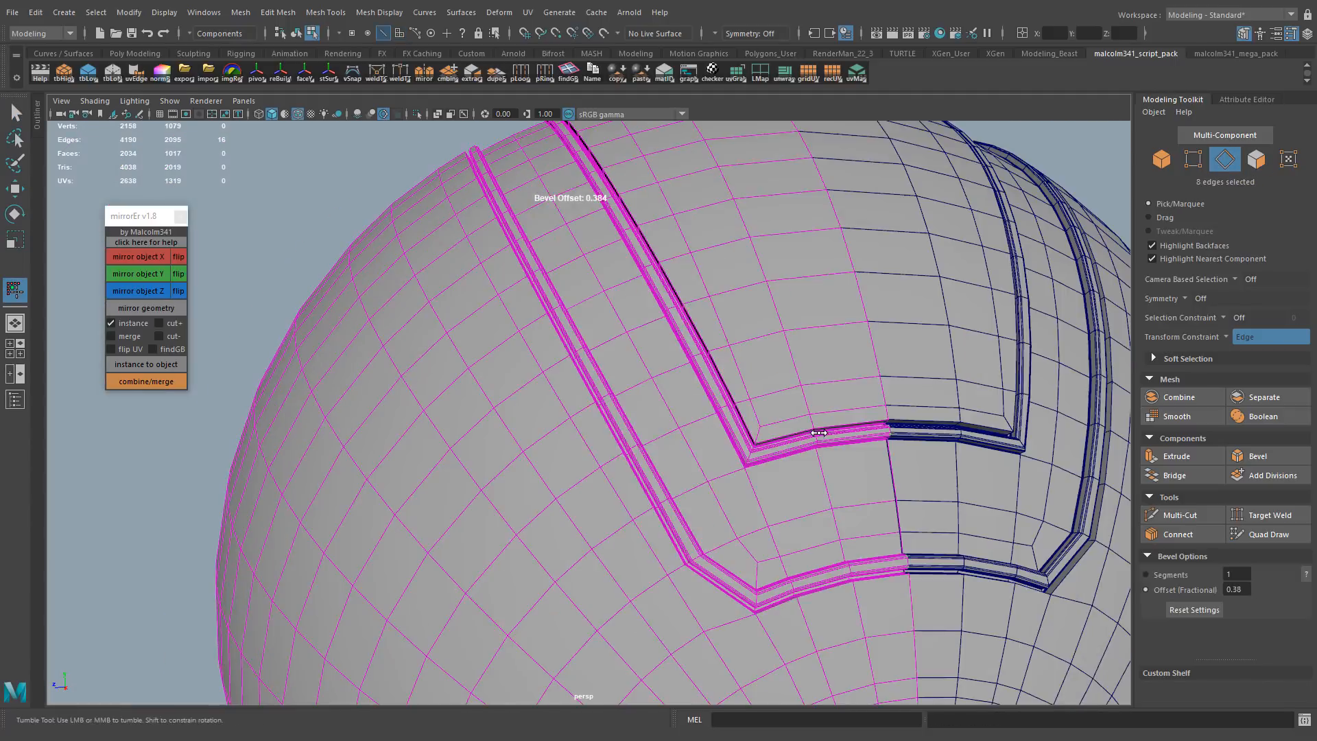
# Preview the grooved sphere smoothed in object mode
pyautogui.press('q')
pyautogui.press('F8')
pyautogui.press('3')
pyautogui.keyDown('alt'); pyautogui.moveTo(652, 364); pyautogui.dragTo(761, 384); pyautogui.keyUp('alt')
pyautogui.click(1083, 439)
# Delete the circle of triangular faces around the sphere's pole to open a round hole
pyautogui.press('F9')
pyautogui.click(751, 568)
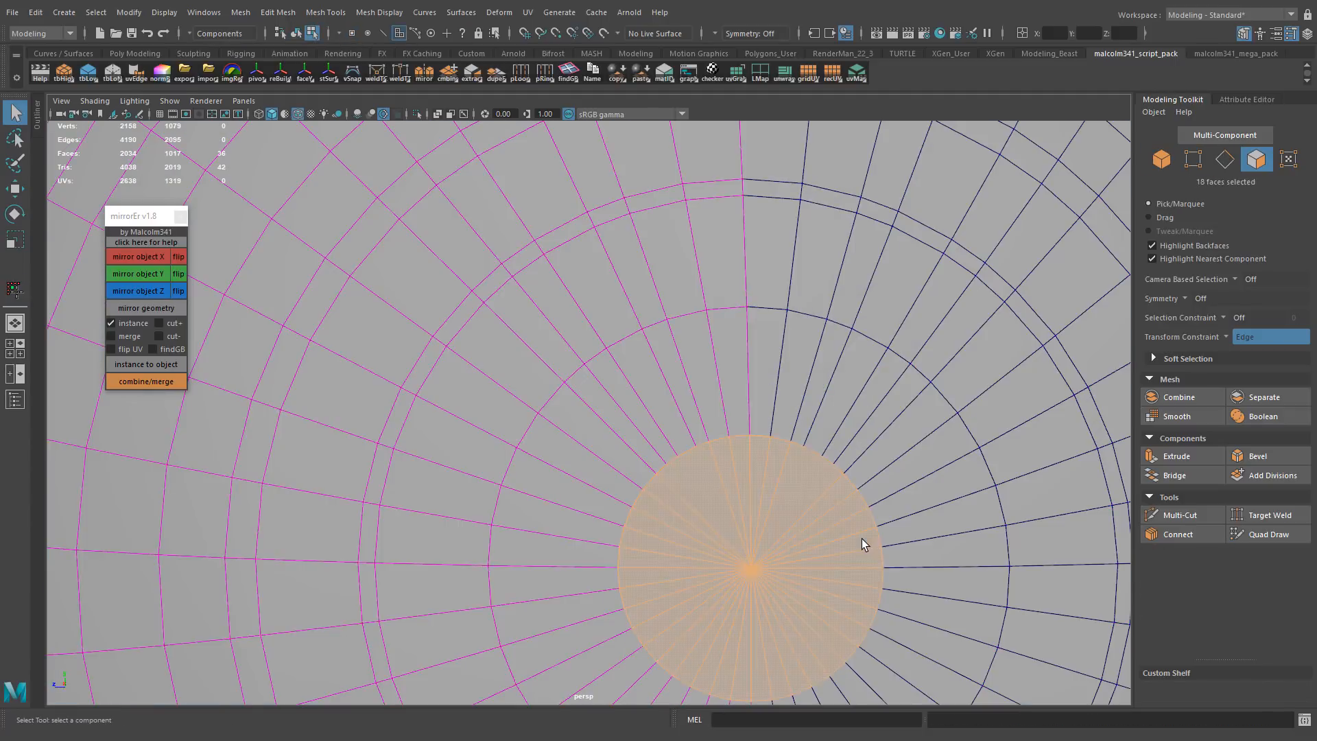
pyautogui.press('Delete')
pyautogui.keyDown('alt'); pyautogui.moveTo(521, 343); pyautogui.dragTo(648, 326, button='middle'); pyautogui.keyUp('alt')
pyautogui.keyDown('alt'); pyautogui.moveTo(535, 322); pyautogui.dragTo(604, 302, button='right'); pyautogui.keyUp('alt')
pyautogui.hotkey('alt', 'e')
pyautogui.moveTo(556, 277); pyautogui.dragTo(563, 285)
pyautogui.hotkey('ctrl', 'z')
pyautogui.press('r')
pyautogui.keyDown('alt'); pyautogui.moveTo(566, 318); pyautogui.dragTo(330, 411, button='right'); pyautogui.keyUp('alt')
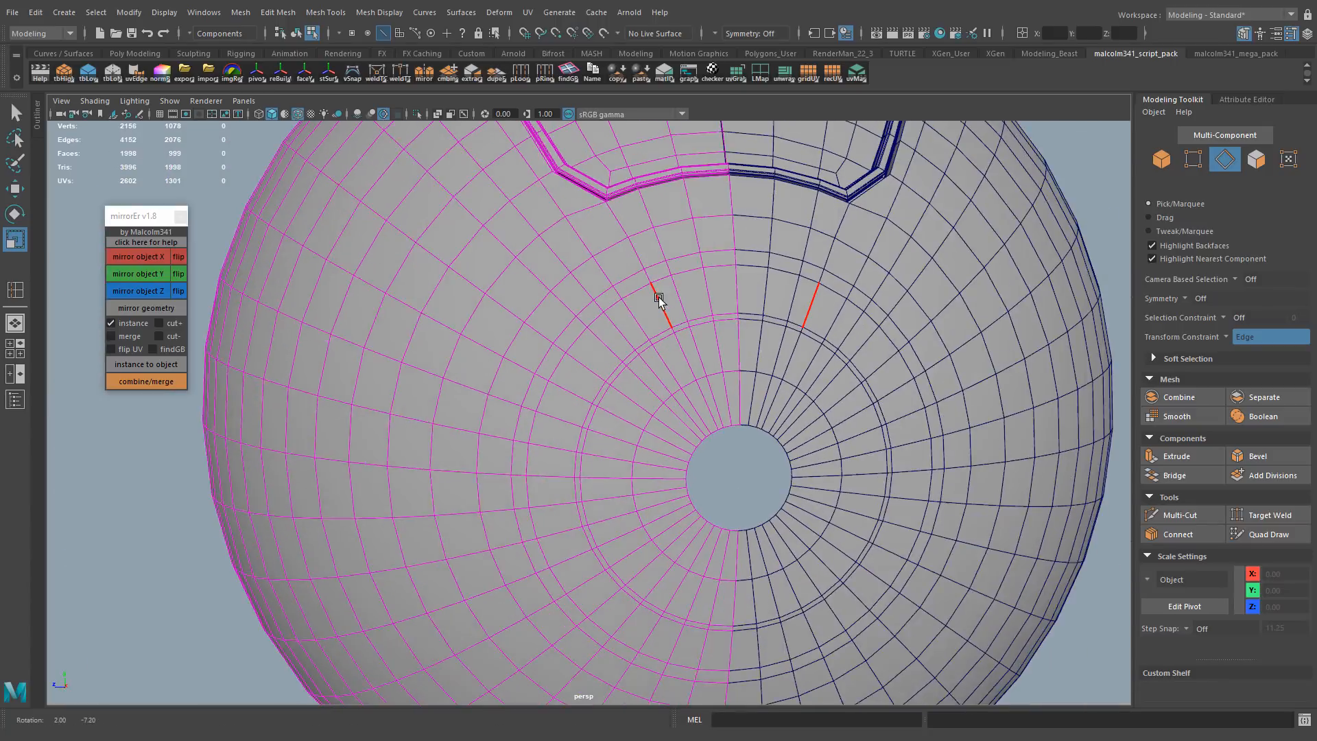
# Select the two narrow face rings around the pole hole and extrude them inward as circular grooves
pyautogui.press('F11')
pyautogui.click(672, 266)
pyautogui.keyDown('shift'); pyautogui.doubleClick(649, 276); pyautogui.keyUp('shift')
pyautogui.keyDown('shift'); pyautogui.doubleClick(652, 336); pyautogui.keyUp('shift')
pyautogui.press('w')
pyautogui.keyDown('alt'); pyautogui.moveTo(650, 334); pyautogui.dragTo(875, 490); pyautogui.keyUp('alt')
pyautogui.keyDown('alt'); pyautogui.moveTo(617, 343); pyautogui.dragTo(788, 330, button='right'); pyautogui.keyUp('alt')
# Delete the extruded end faces of both circular grooves along the mirror seam
pyautogui.moveTo(620, 252); pyautogui.dragTo(621, 285, button='right')
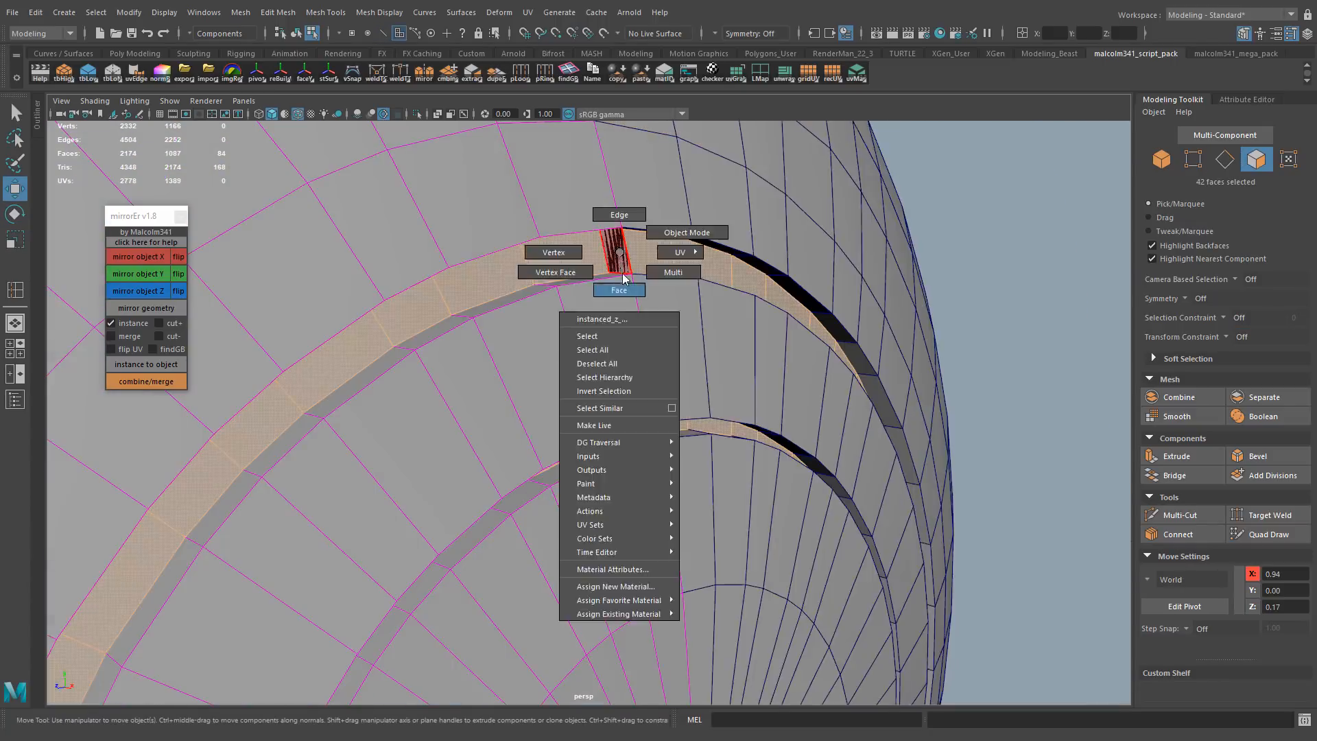
pyautogui.click(739, 242)
pyautogui.press('Delete')
pyautogui.keyDown('alt'); pyautogui.moveTo(686, 617); pyautogui.dragTo(679, 514, button='middle'); pyautogui.keyUp('alt')
pyautogui.keyDown('alt'); pyautogui.moveTo(679, 514); pyautogui.dragTo(520, 467); pyautogui.keyUp('alt')
pyautogui.click(664, 390)
pyautogui.press('Delete')
pyautogui.press('q')
# Bevel the border edge loops of the circular grooves with 2 segments and a fractional offset of 0.60
pyautogui.moveTo(438, 356); pyautogui.dragTo(438, 392, button='right')
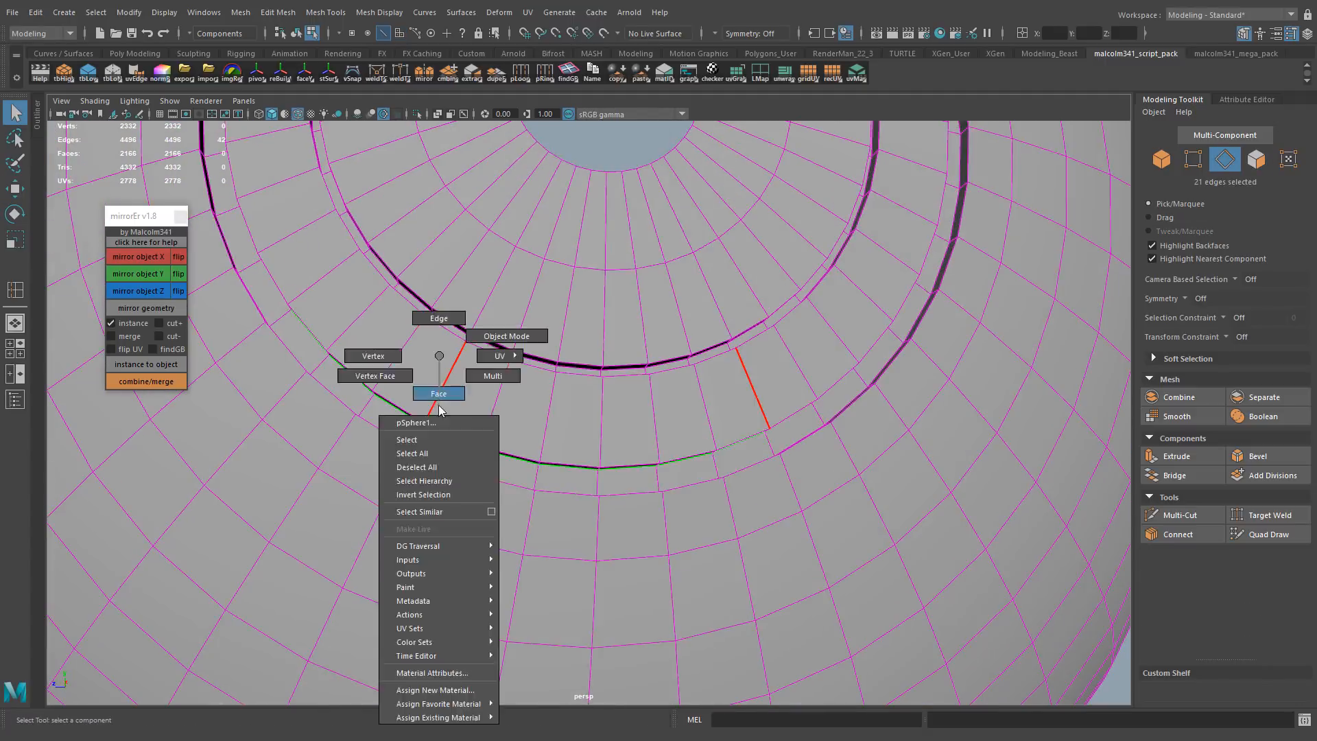
pyautogui.keyDown('shift'); pyautogui.doubleClick(542, 586); pyautogui.keyUp('shift')
pyautogui.keyDown('shift'); pyautogui.doubleClick(532, 400); pyautogui.keyUp('shift')
pyautogui.keyDown('ctrl'); pyautogui.moveTo(522, 395); pyautogui.dragTo(519, 326, button='right'); pyautogui.keyUp('ctrl')
pyautogui.hotkey('ctrl', 'b')
pyautogui.keyDown('alt'); pyautogui.moveTo(553, 373); pyautogui.dragTo(624, 365); pyautogui.keyUp('alt')
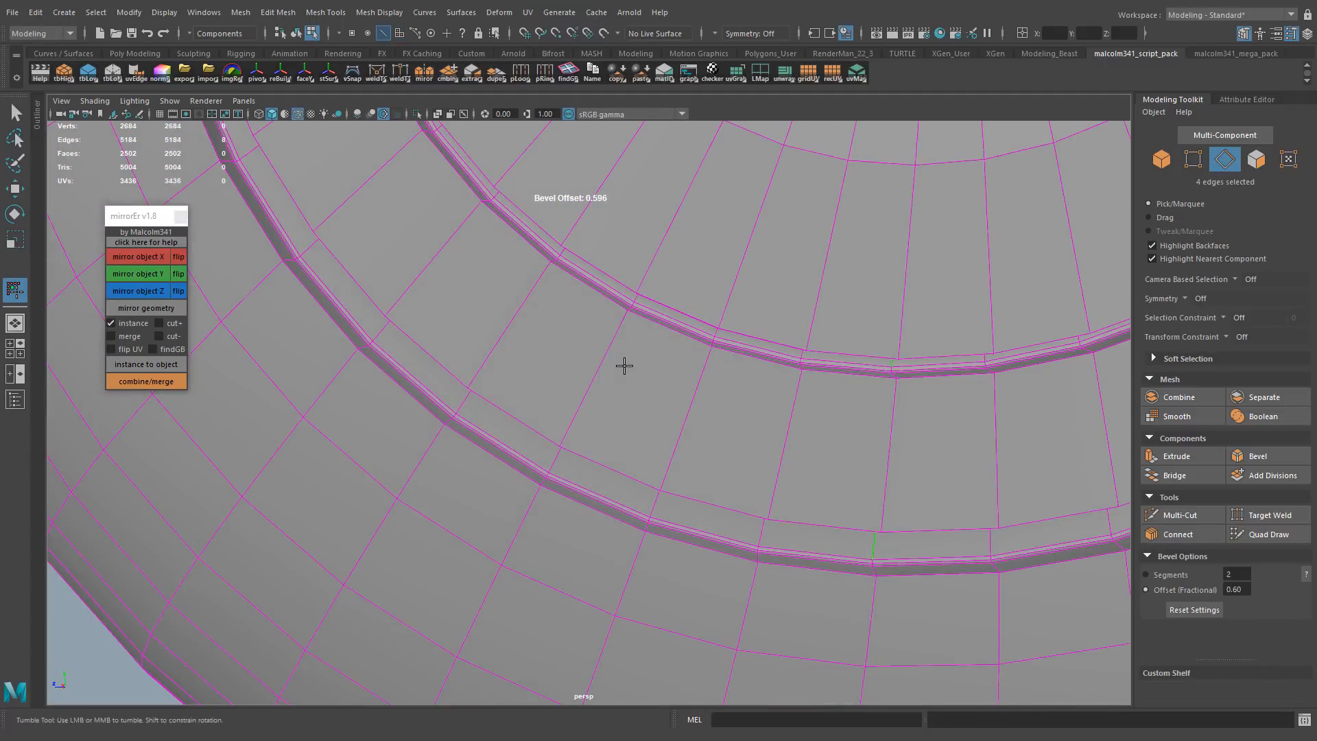
# Bevel the remaining edge loop beside the outer circular groove with 1 segment
pyautogui.keyDown('alt'); pyautogui.moveTo(442, 297); pyautogui.dragTo(480, 309); pyautogui.keyUp('alt')
pyautogui.keyDown('shift'); pyautogui.doubleClick(453, 359); pyautogui.keyUp('shift')
pyautogui.hotkey('ctrl', 'b')
pyautogui.keyDown('alt'); pyautogui.moveTo(452, 360); pyautogui.dragTo(435, 320); pyautogui.keyUp('alt')
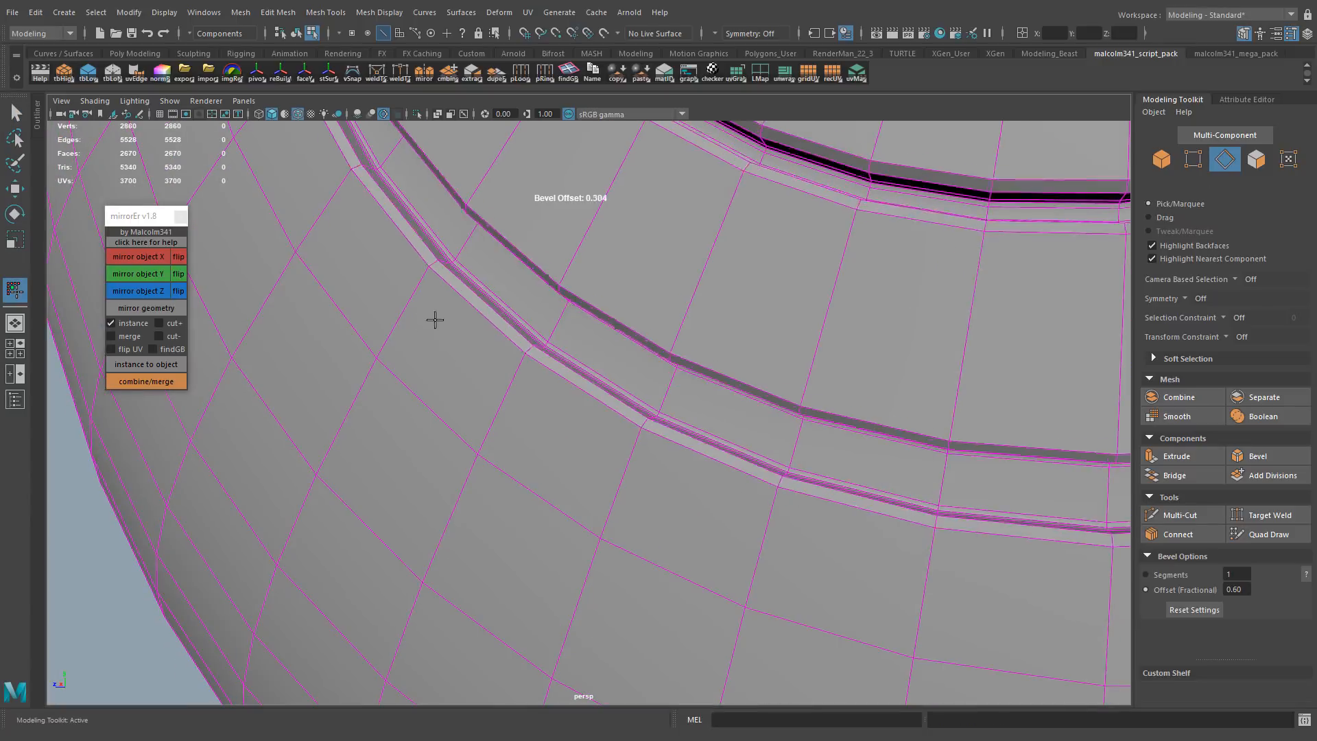
pyautogui.moveTo(435, 320); pyautogui.dragTo(411, 320, button='middle')
pyautogui.moveTo(603, 384)
pyautogui.keyDown('alt'); pyautogui.mouseDown(button='right')
pyautogui.moveTo(490, 403)
pyautogui.moveTo(583, 373)
pyautogui.mouseUp(button='right'); pyautogui.keyUp('alt')
pyautogui.press('q')
# Select the open border edges along the mirror seam and around the pole hole
pyautogui.doubleClick(576, 302)
pyautogui.moveTo(579, 357); pyautogui.dragTo(505, 384, button='right')
pyautogui.keyDown('alt'); pyautogui.moveTo(504, 384); pyautogui.dragTo(509, 411); pyautogui.keyUp('alt')
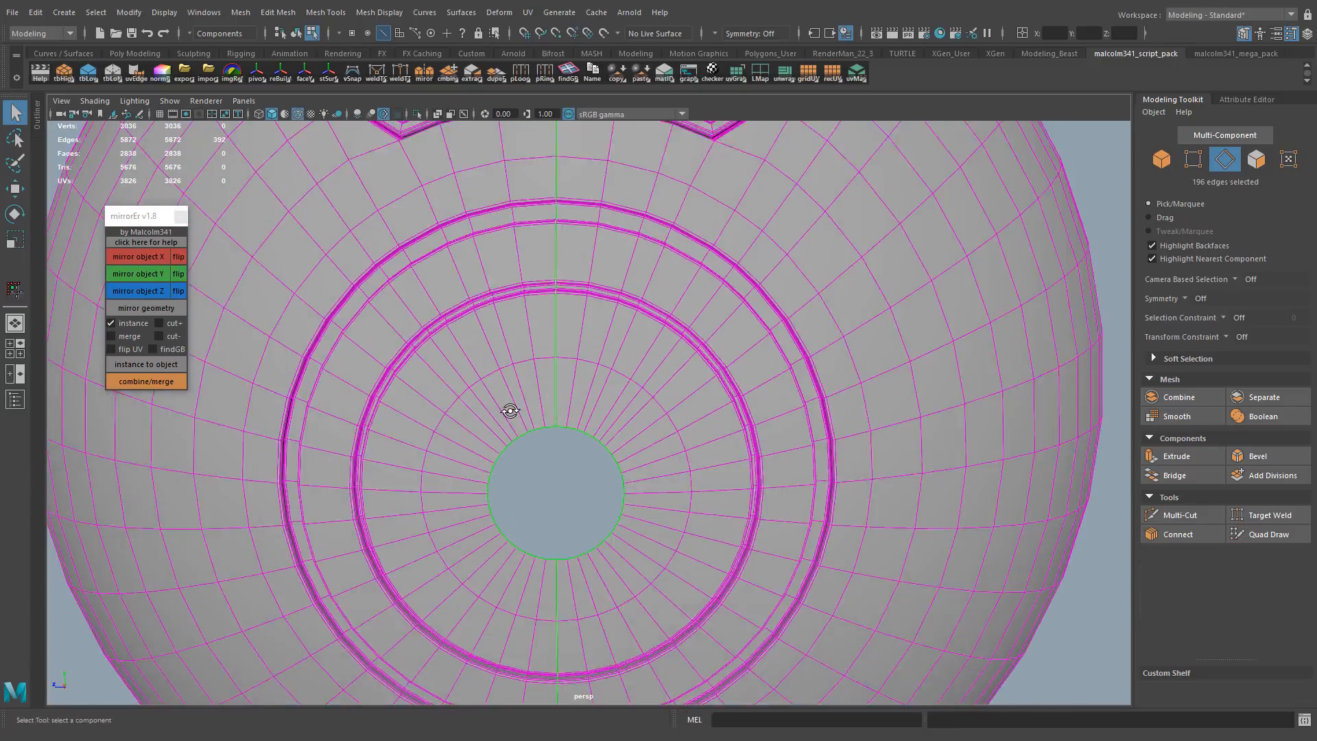
pyautogui.keyDown('alt'); pyautogui.moveTo(508, 412); pyautogui.dragTo(275, 404, button='right'); pyautogui.keyUp('alt')
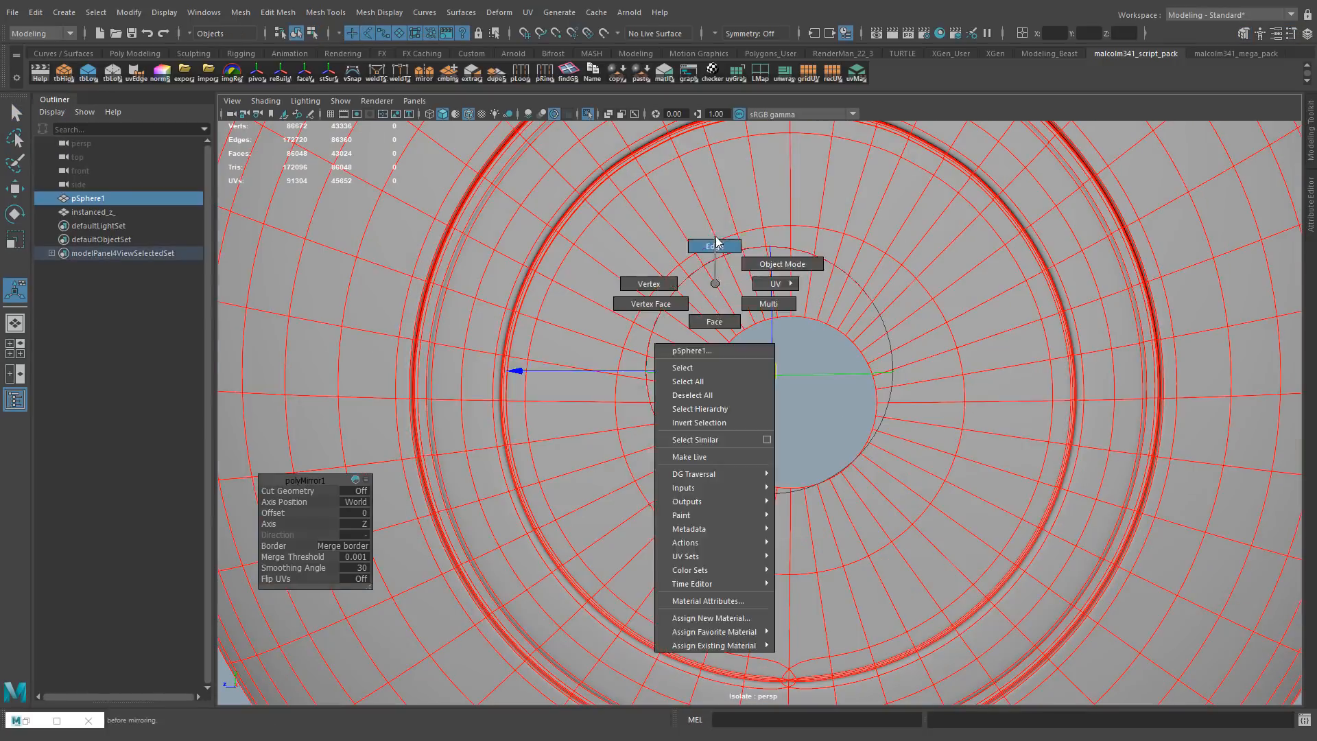
pyautogui.keyDown('alt'); pyautogui.moveTo(705, 286); pyautogui.dragTo(681, 381, button='right'); pyautogui.keyUp('alt')
pyautogui.keyDown('alt'); pyautogui.moveTo(681, 382); pyautogui.dragTo(614, 480); pyautogui.keyUp('alt')
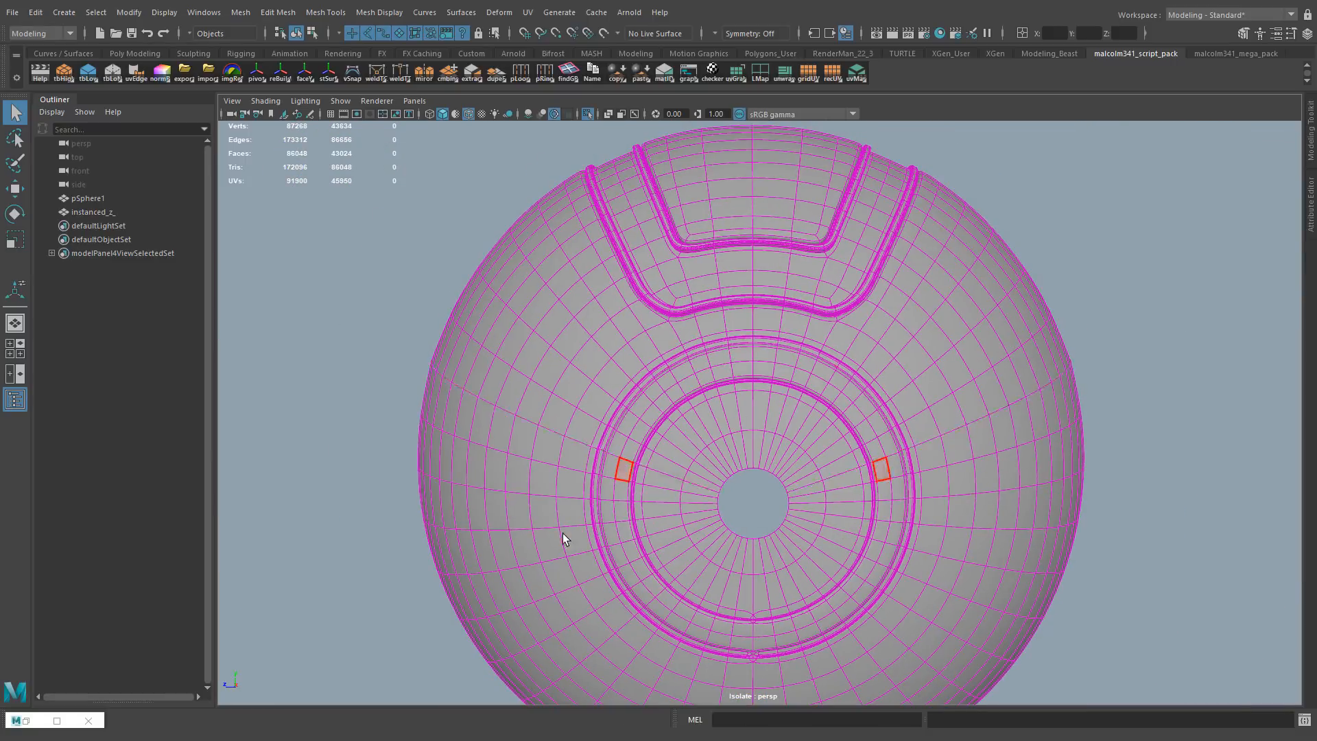
# Rotate a duplicate of the panelled sphere section around the sphere's centre in the side view
pyautogui.press('space')
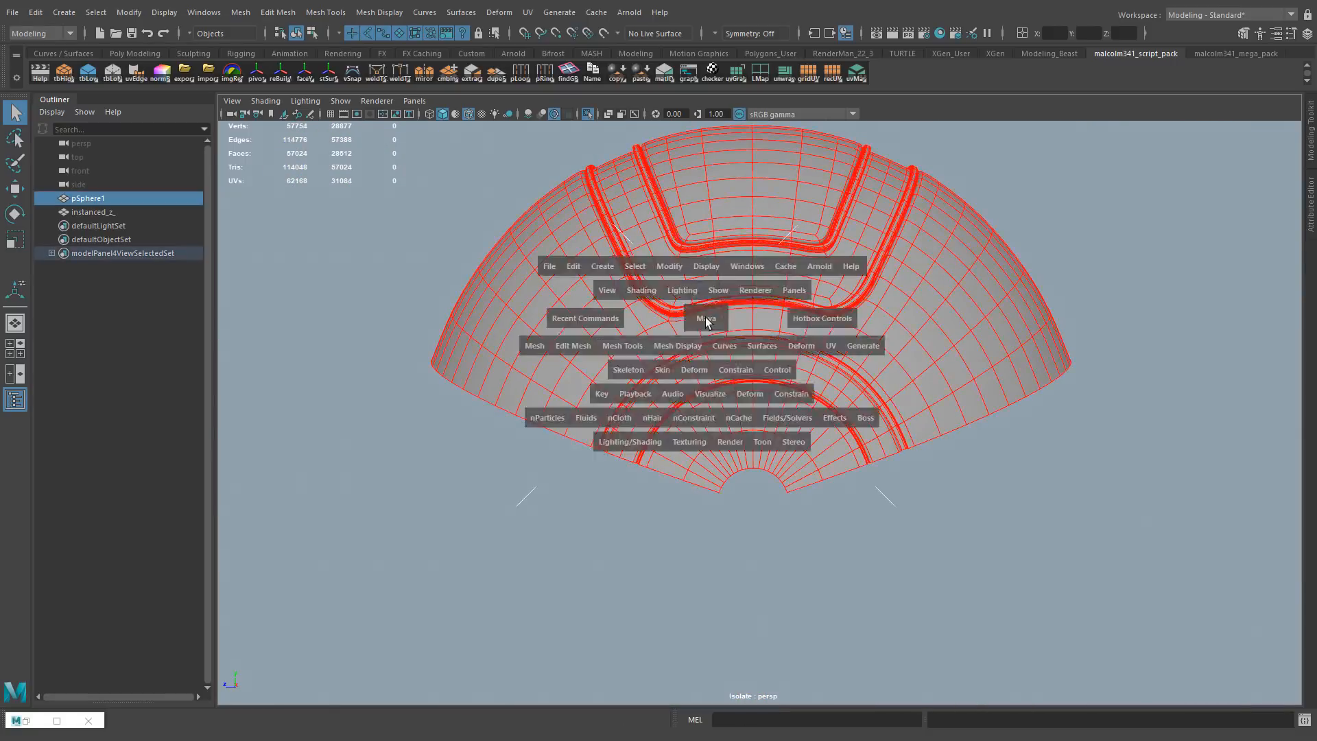
pyautogui.press('e')
pyautogui.moveTo(803, 253)
pyautogui.mouseDown()
pyautogui.moveTo(417, 677)
pyautogui.moveTo(418, 666)
pyautogui.mouseUp()
pyautogui.keyDown('alt'); pyautogui.moveTo(439, 474); pyautogui.dragTo(511, 417, button='right'); pyautogui.keyUp('alt')
pyautogui.keyDown('alt'); pyautogui.moveTo(510, 417); pyautogui.dragTo(616, 360, button='middle'); pyautogui.keyUp('alt')
pyautogui.keyDown('alt'); pyautogui.moveTo(586, 377); pyautogui.dragTo(588, 462, button='right'); pyautogui.keyUp('alt')
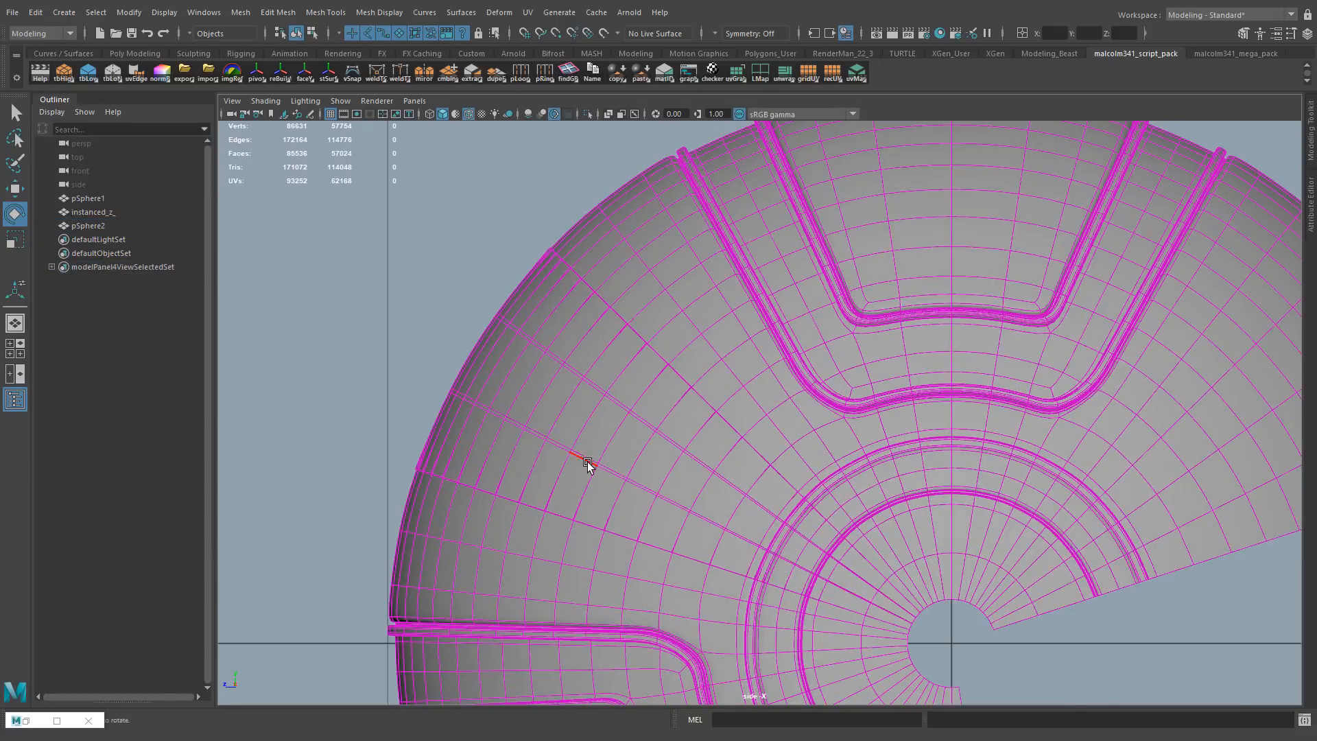
# Show the sphere sections in wireframe and select the rotated copy
pyautogui.click(587, 462)
pyautogui.press('4')
pyautogui.click(386, 542)
pyautogui.click(399, 543)
pyautogui.keyDown('alt'); pyautogui.moveTo(732, 452); pyautogui.dragTo(742, 413, button='middle'); pyautogui.keyUp('alt')
pyautogui.moveTo(742, 413); pyautogui.dragTo(744, 413)
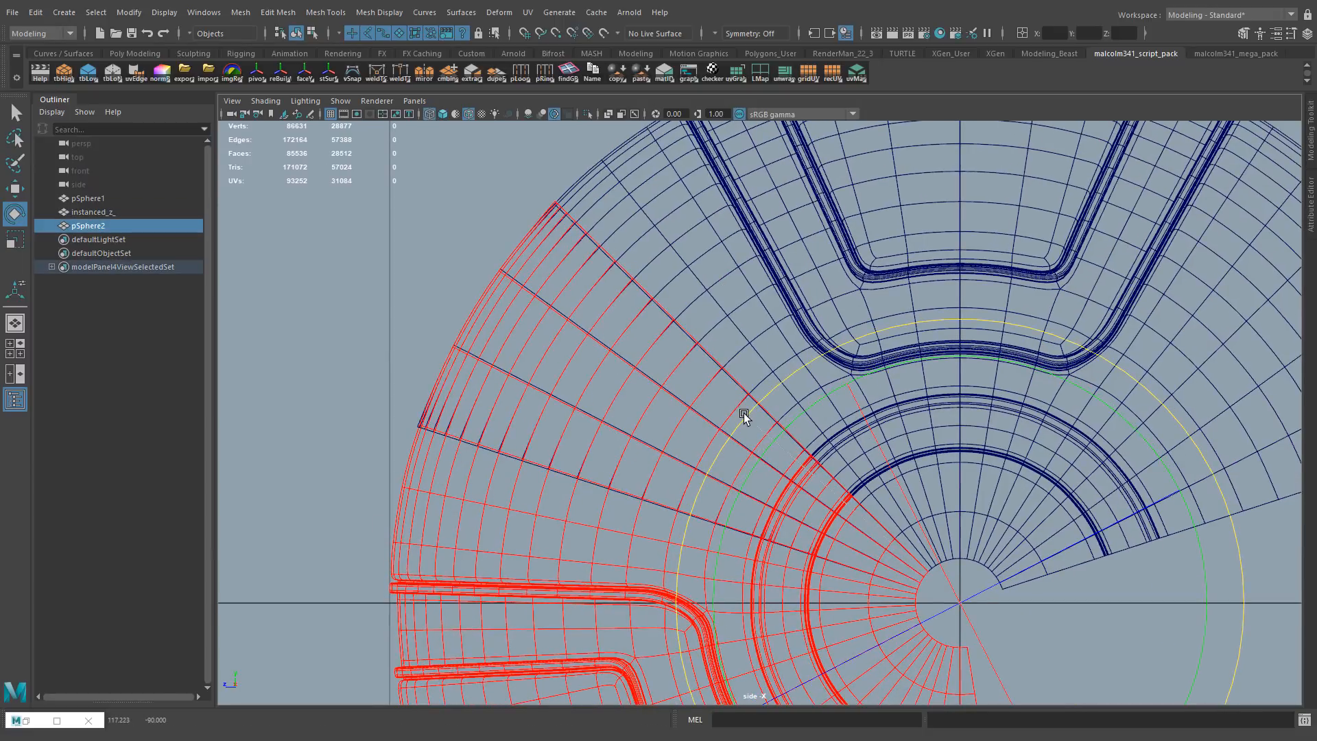
# Try to delete the face strips where the rotated copy overlaps the original section
pyautogui.moveTo(777, 213); pyautogui.dragTo(779, 254, button='right')
pyautogui.keyDown('shift'); pyautogui.doubleClick(618, 312); pyautogui.keyUp('shift')
pyautogui.keyDown('shift'); pyautogui.doubleClick(587, 373); pyautogui.keyUp('shift')
pyautogui.keyDown('shift'); pyautogui.doubleClick(563, 432); pyautogui.keyUp('shift')
pyautogui.press('Delete')
pyautogui.hotkey('ctrl', 'z')
pyautogui.hotkey('ctrl', 'z')
pyautogui.hotkey('ctrl', 'z')
pyautogui.hotkey('ctrl', 'z')
# Try to remove two overlapping face strips from the upper section and more from the rotated copy
pyautogui.press('space')
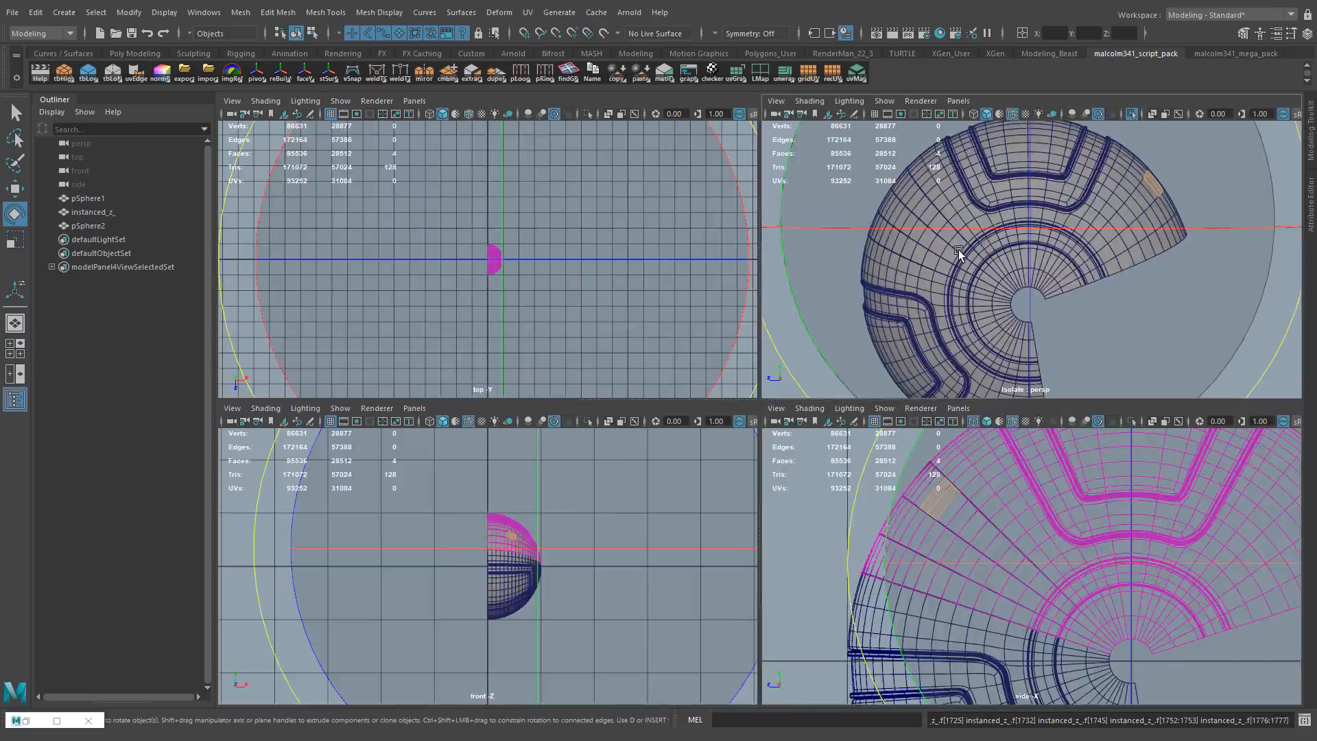
pyautogui.press('space')
pyautogui.keyDown('alt'); pyautogui.moveTo(789, 480); pyautogui.dragTo(808, 485, button='right'); pyautogui.keyUp('alt')
pyautogui.keyDown('shift'); pyautogui.doubleClick(585, 454); pyautogui.keyUp('shift')
pyautogui.keyDown('shift'); pyautogui.doubleClick(602, 407); pyautogui.keyUp('shift')
pyautogui.press('Delete')
pyautogui.click(436, 447)
pyautogui.moveTo(436, 447); pyautogui.dragTo(439, 486, button='right')
pyautogui.keyDown('shift'); pyautogui.doubleClick(478, 423); pyautogui.keyUp('shift')
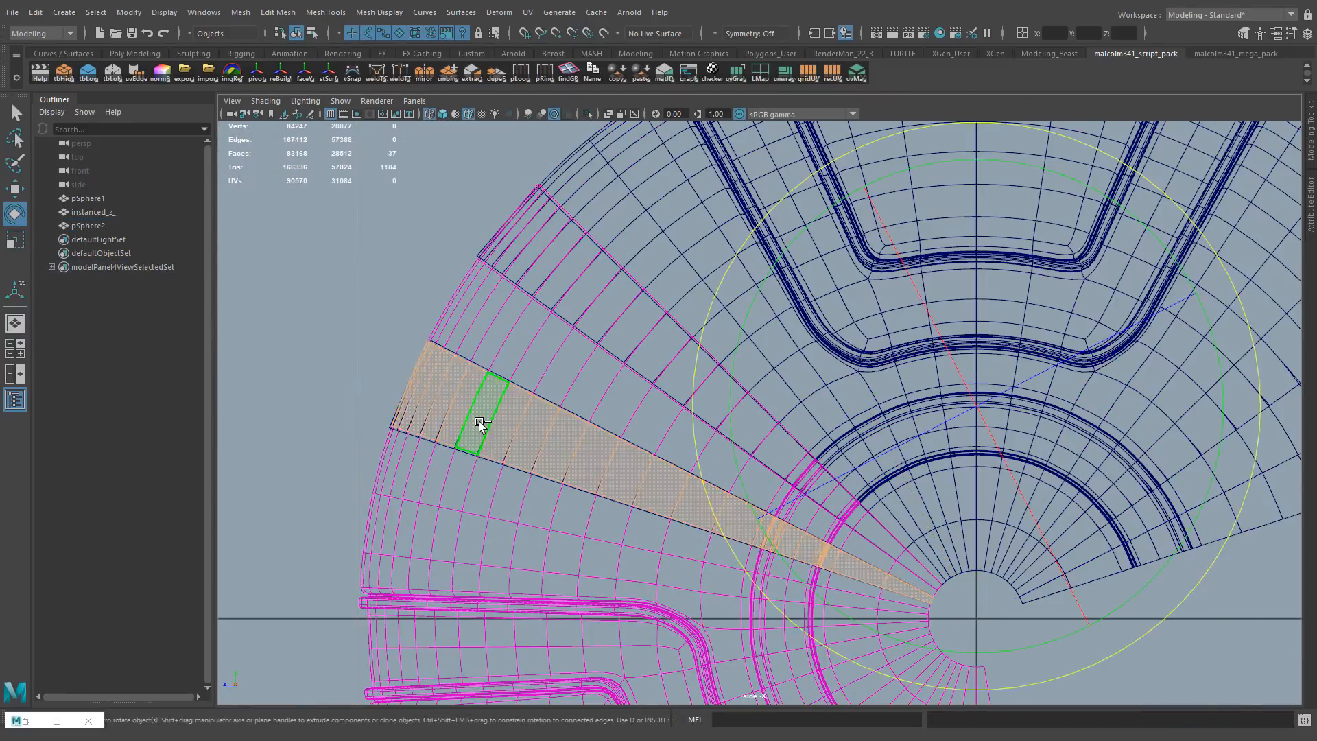
pyautogui.keyDown('shift'); pyautogui.doubleClick(509, 357); pyautogui.keyUp('shift')
pyautogui.press('Delete')
# Undo the face strip deletions on both sphere sections
pyautogui.moveTo(473, 412); pyautogui.dragTo(522, 363, button='right')
pyautogui.click(574, 255)
pyautogui.click(429, 535)
pyautogui.click(611, 205)
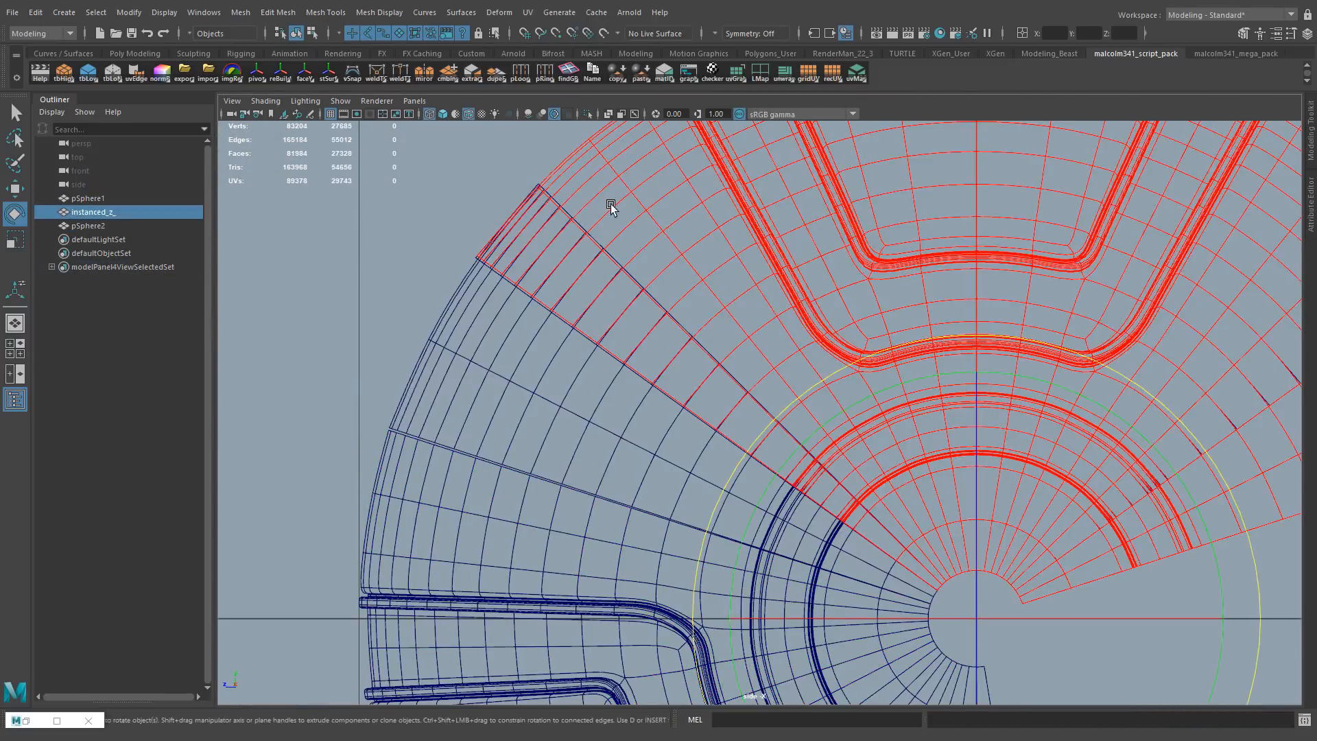
pyautogui.click(485, 544)
pyautogui.keyDown('alt'); pyautogui.moveTo(761, 343); pyautogui.dragTo(686, 274, button='right'); pyautogui.keyUp('alt')
pyautogui.hotkey('ctrl', 'z')
pyautogui.hotkey('ctrl', 'z')
pyautogui.hotkey('ctrl', 'z')
pyautogui.hotkey('ctrl', 'z')
pyautogui.hotkey('ctrl', 'z')
pyautogui.hotkey('ctrl', 'z')
pyautogui.hotkey('ctrl', 'z')
pyautogui.hotkey('ctrl', 'z')
pyautogui.hotkey('ctrl', 'z')
pyautogui.hotkey('ctrl', 'z')
pyautogui.hotkey('ctrl', 'z')
pyautogui.hotkey('ctrl', 'z')
pyautogui.hotkey('ctrl', 'z')
pyautogui.hotkey('ctrl', 'z')
pyautogui.hotkey('ctrl', 'z')
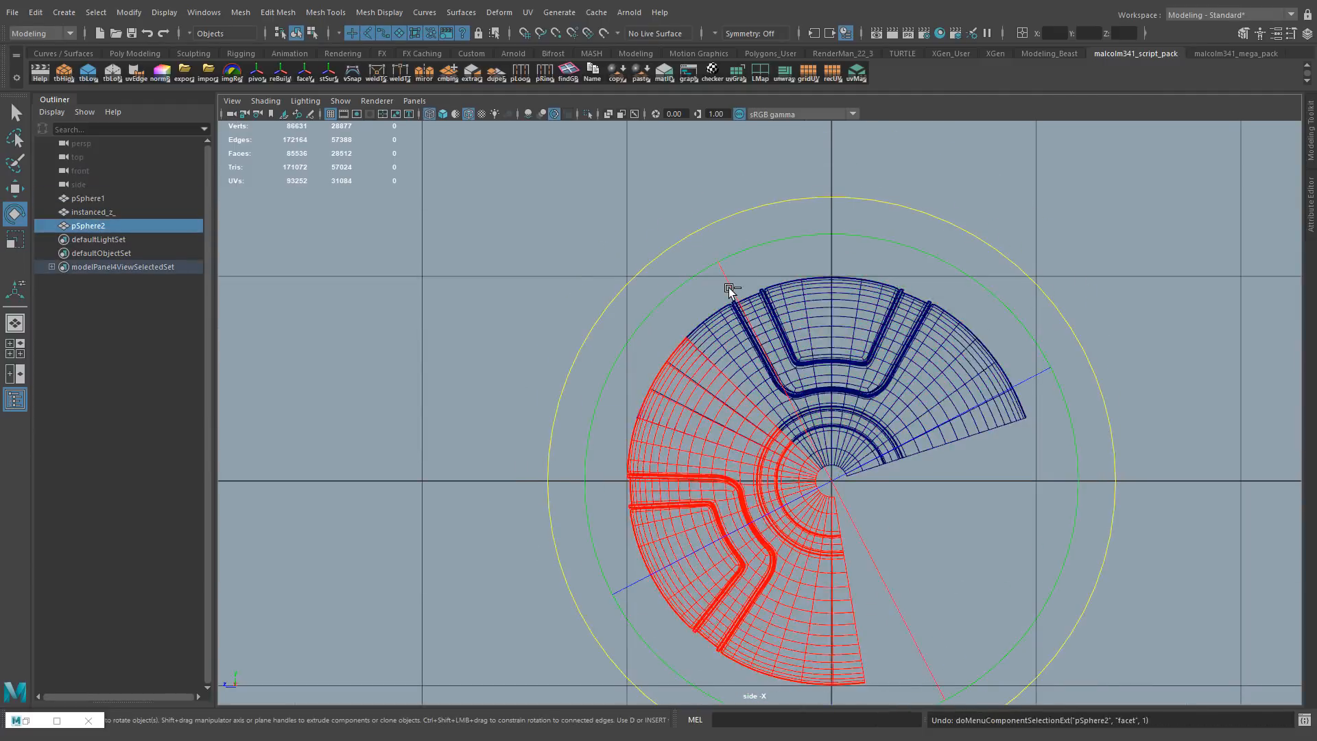
# Replace the rotated copy with a fresh duplicate of the sphere section, rotated to a new angle around the centre
pyautogui.press('Delete')
pyautogui.click(728, 419)
pyautogui.keyDown('alt'); pyautogui.moveTo(730, 493); pyautogui.dragTo(743, 388, button='middle'); pyautogui.keyUp('alt')
pyautogui.keyDown('alt'); pyautogui.moveTo(742, 388); pyautogui.dragTo(737, 371, button='right'); pyautogui.keyUp('alt')
pyautogui.keyDown('shift'); pyautogui.moveTo(602, 239); pyautogui.dragTo(809, 624); pyautogui.keyUp('shift')
pyautogui.keyDown('alt'); pyautogui.moveTo(728, 350); pyautogui.dragTo(723, 411, button='middle'); pyautogui.keyUp('alt')
pyautogui.keyDown('alt'); pyautogui.moveTo(723, 411); pyautogui.dragTo(809, 460, button='right'); pyautogui.keyUp('alt')
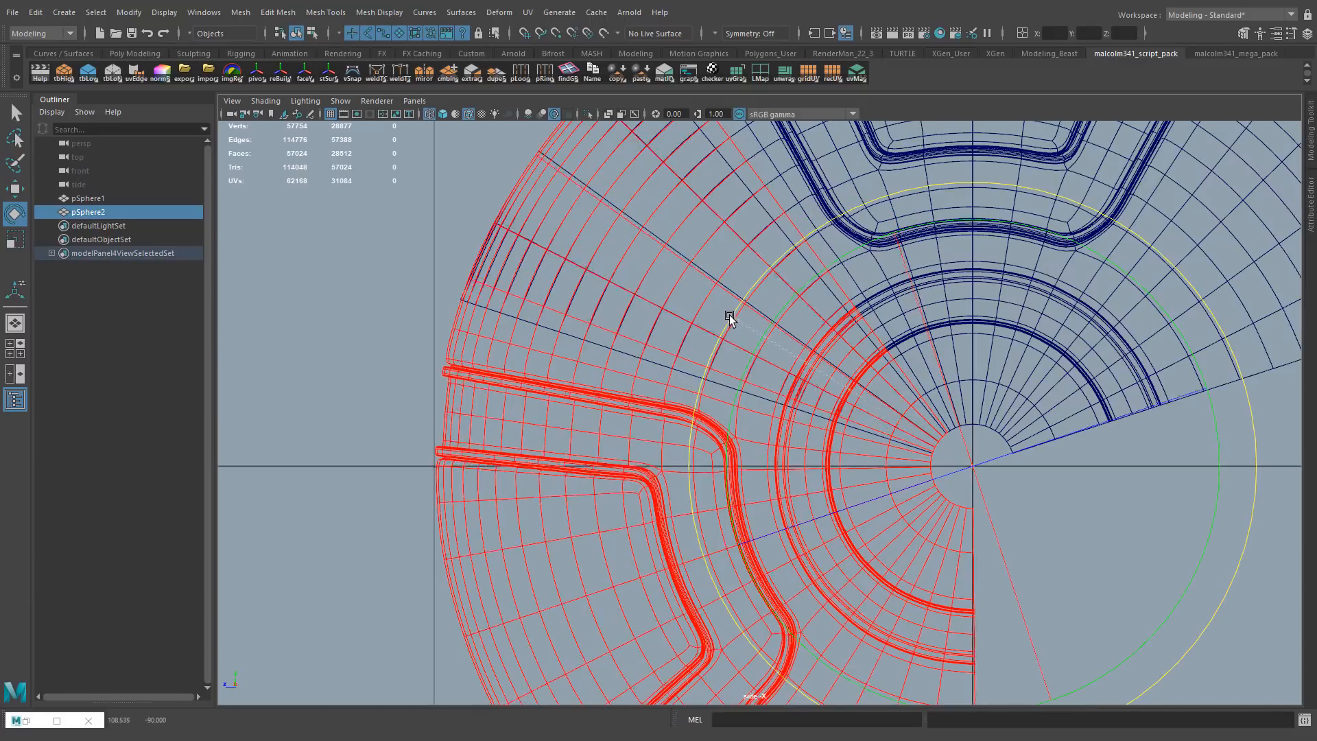
# Show the sections unsmoothed and delete the overlapping face strip at the lower end of the original section
pyautogui.moveTo(699, 390)
pyautogui.keyDown('alt'); pyautogui.mouseDown(button='middle')
pyautogui.moveTo(702, 265)
pyautogui.moveTo(691, 377)
pyautogui.mouseUp(button='middle'); pyautogui.keyUp('alt')
pyautogui.press('1')
pyautogui.click(688, 240)
pyautogui.press('1')
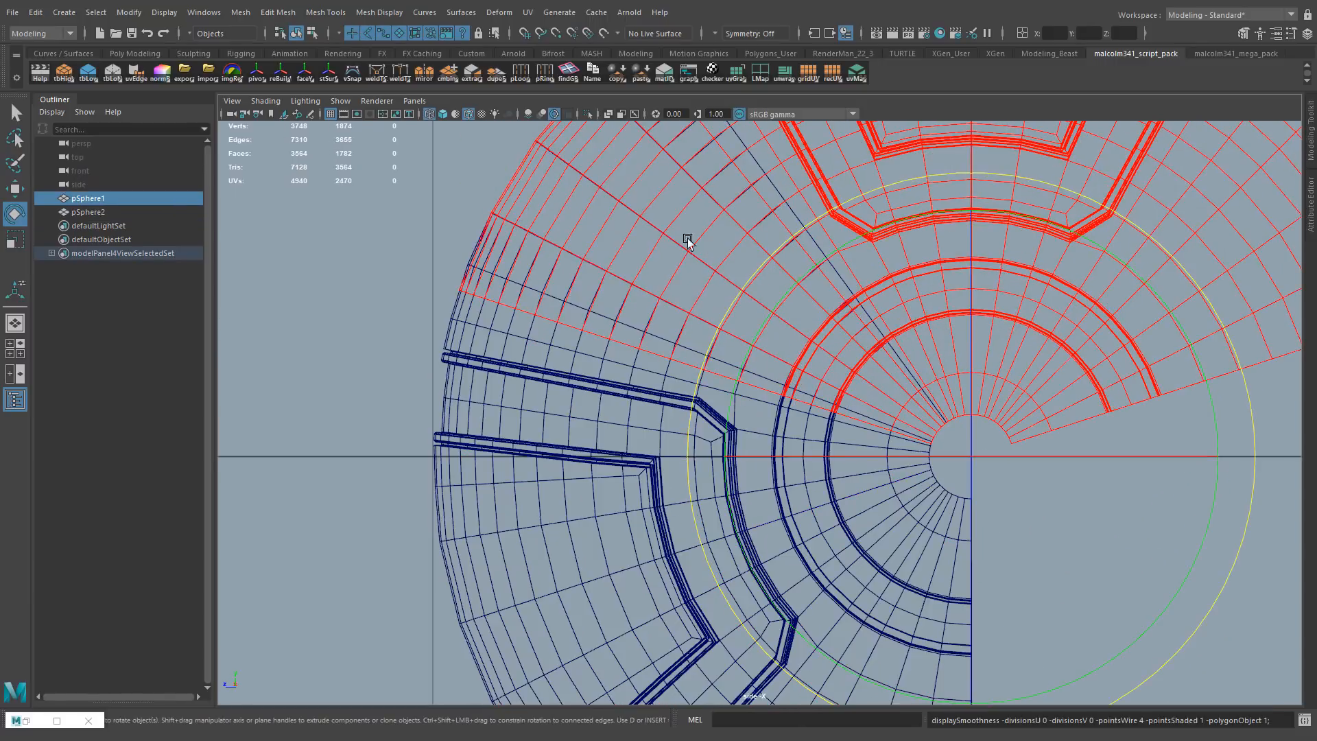
pyautogui.press('F11')
pyautogui.click(530, 281)
pyautogui.keyDown('shift'); pyautogui.doubleClick(508, 291); pyautogui.keyUp('shift')
pyautogui.press('Delete')
# Delete the overlapping face strip at the upper end of the rotated sphere section
pyautogui.keyDown('alt'); pyautogui.moveTo(655, 312); pyautogui.dragTo(747, 316, button='right'); pyautogui.keyUp('alt')
pyautogui.press('F8')
pyautogui.click(509, 321)
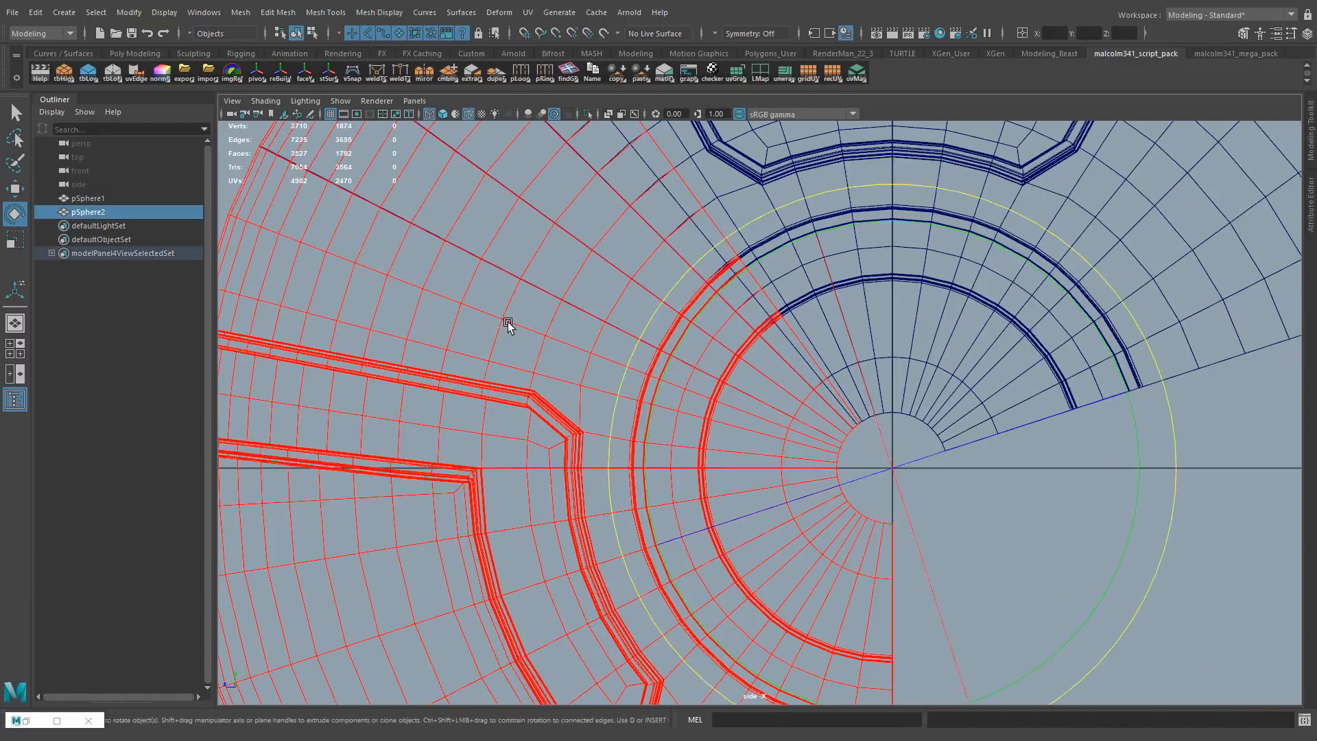
pyautogui.press('F11')
pyautogui.keyDown('shift'); pyautogui.doubleClick(527, 245); pyautogui.keyUp('shift')
pyautogui.press('Delete')
pyautogui.press('F8')
# Combine the two sphere sections and merge the border vertices along their seam with a 0.001 distance threshold
pyautogui.moveTo(542, 240); pyautogui.dragTo(588, 344)
pyautogui.press('F10')
pyautogui.doubleClick(520, 273)
pyautogui.keyDown('alt'); pyautogui.moveTo(520, 274); pyautogui.dragTo(666, 357, button='middle'); pyautogui.keyUp('alt')
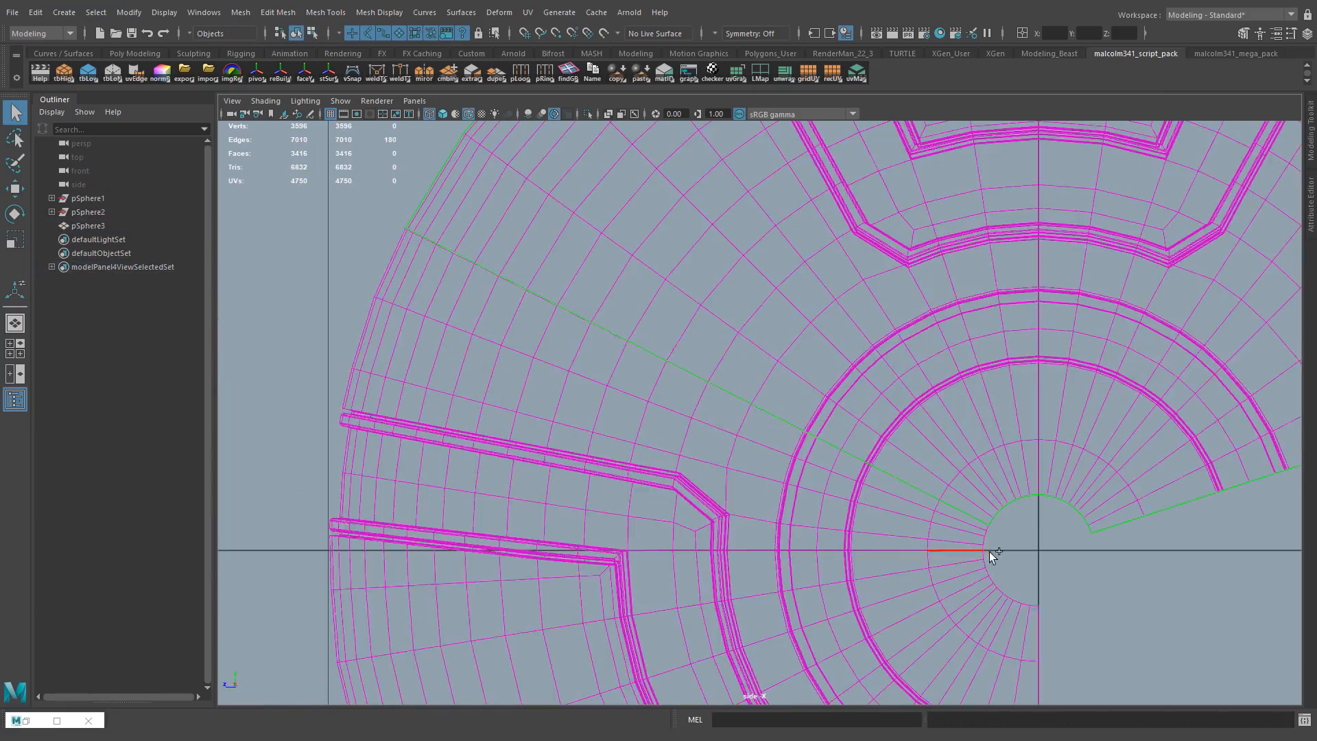
pyautogui.press('space')
pyautogui.press('space')
pyautogui.moveTo(939, 288)
pyautogui.keyDown('alt'); pyautogui.mouseDown()
pyautogui.moveTo(902, 282)
pyautogui.moveTo(853, 391)
pyautogui.moveTo(707, 320)
pyautogui.mouseUp(); pyautogui.keyUp('alt')
pyautogui.hotkey('ctrl', 'F9')
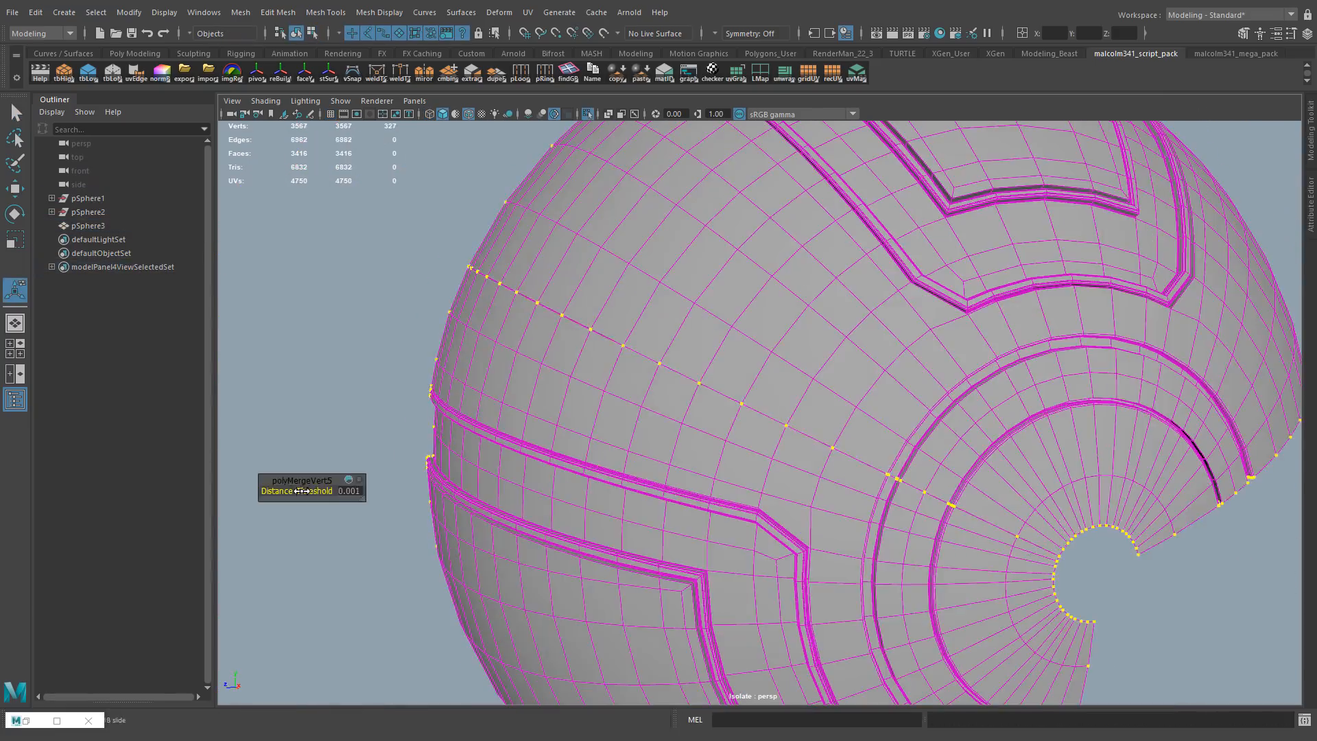
# Examine the merged seam and grooves of the combined section in smoothed display from several angles
pyautogui.keyDown('alt'); pyautogui.moveTo(439, 385); pyautogui.dragTo(573, 353, button='right'); pyautogui.keyUp('alt')
pyautogui.keyDown('alt'); pyautogui.moveTo(574, 353); pyautogui.dragTo(555, 278); pyautogui.keyUp('alt')
pyautogui.moveTo(554, 277); pyautogui.dragTo(620, 259, button='right')
pyautogui.press('3')
pyautogui.press('q')
pyautogui.keyDown('alt'); pyautogui.moveTo(638, 295); pyautogui.dragTo(788, 351); pyautogui.keyUp('alt')
pyautogui.keyDown('alt'); pyautogui.moveTo(789, 351); pyautogui.dragTo(854, 369, button='right'); pyautogui.keyUp('alt')
pyautogui.keyDown('shift'); pyautogui.moveTo(746, 372); pyautogui.dragTo(747, 315, button='right'); pyautogui.keyUp('shift')
pyautogui.keyDown('alt'); pyautogui.moveTo(823, 343); pyautogui.dragTo(720, 339); pyautogui.keyUp('alt')
pyautogui.moveTo(720, 338); pyautogui.dragTo(785, 316, button='right')
pyautogui.keyDown('alt'); pyautogui.moveTo(785, 316); pyautogui.dragTo(646, 362); pyautogui.keyUp('alt')
pyautogui.press('w')
# Try to mirror the combined section across Z with mirrorEr using the positive-side cut
pyautogui.click(424, 72)
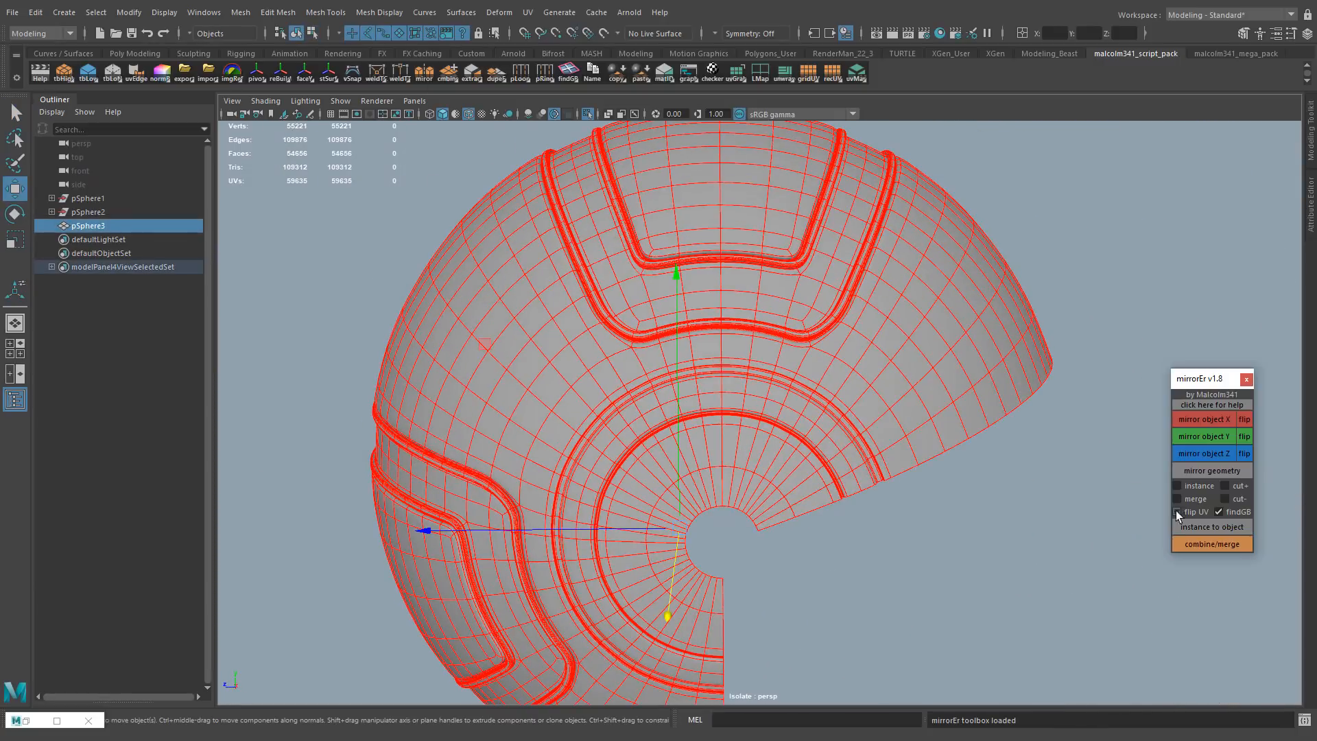
pyautogui.click(1224, 485)
pyautogui.click(1209, 454)
pyautogui.hotkey('ctrl', 'z')
pyautogui.keyDown('alt'); pyautogui.moveTo(833, 510); pyautogui.dragTo(787, 509, button='right'); pyautogui.keyUp('alt')
pyautogui.keyDown('alt'); pyautogui.moveTo(787, 509); pyautogui.dragTo(787, 489); pyautogui.keyUp('alt')
pyautogui.press('w')
pyautogui.moveTo(690, 480); pyautogui.dragTo(723, 450)
pyautogui.click(1198, 451)
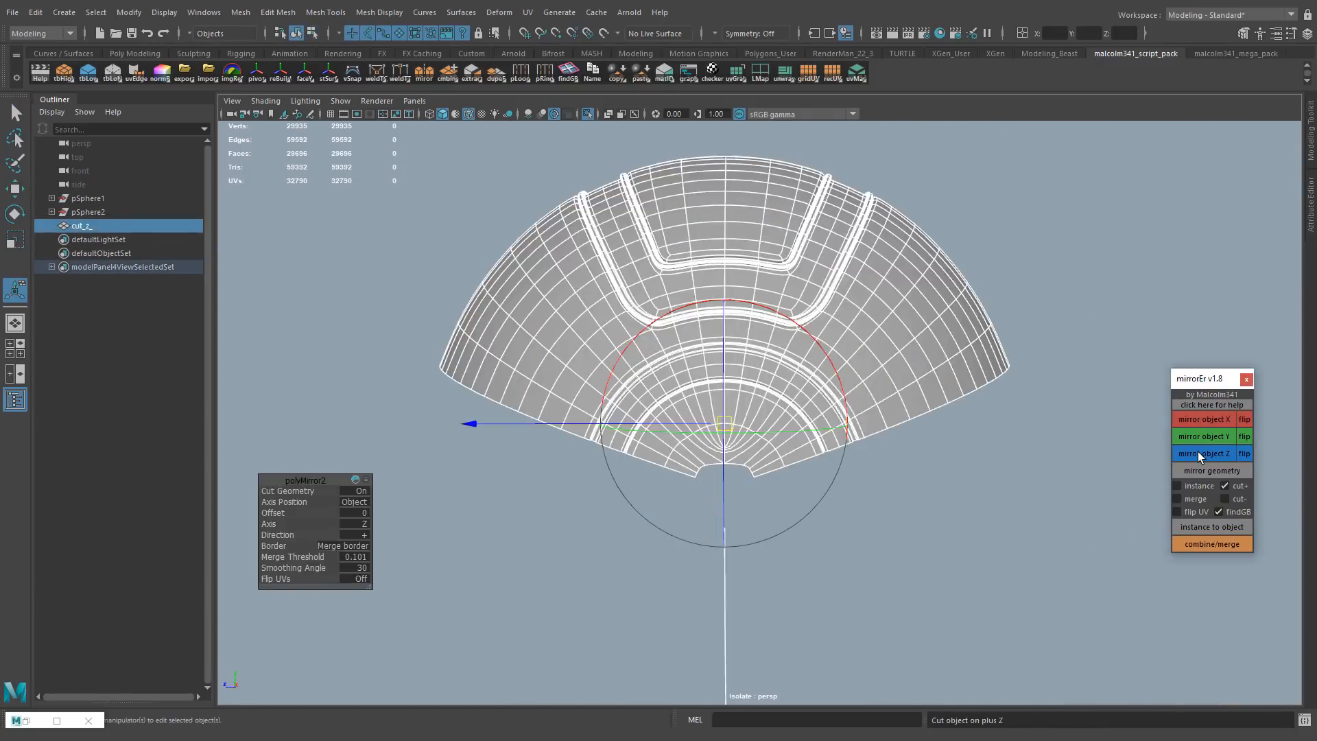
pyautogui.hotkey('ctrl', 'z')
# Mirror the combined section across Z using the negative-side cut
pyautogui.click(1224, 498)
pyautogui.click(1202, 454)
pyautogui.moveTo(297, 557)
pyautogui.mouseDown()
pyautogui.moveTo(256, 556)
pyautogui.moveTo(277, 562)
pyautogui.mouseUp()
pyautogui.press('q')
pyautogui.click(928, 222)
# Extrude the border edges of the central hole inward to close the gap in the circular panel
pyautogui.keyDown('alt'); pyautogui.moveTo(617, 356); pyautogui.dragTo(754, 336, button='right'); pyautogui.keyUp('alt')
pyautogui.moveTo(735, 334); pyautogui.dragTo(735, 295, button='right')
pyautogui.doubleClick(748, 351)
pyautogui.moveTo(693, 387)
pyautogui.keyDown('alt'); pyautogui.mouseDown()
pyautogui.moveTo(538, 394)
pyautogui.moveTo(685, 405)
pyautogui.mouseUp(); pyautogui.keyUp('alt')
pyautogui.hotkey('ctrl', 'e')
pyautogui.moveTo(268, 513); pyautogui.dragTo(275, 511)
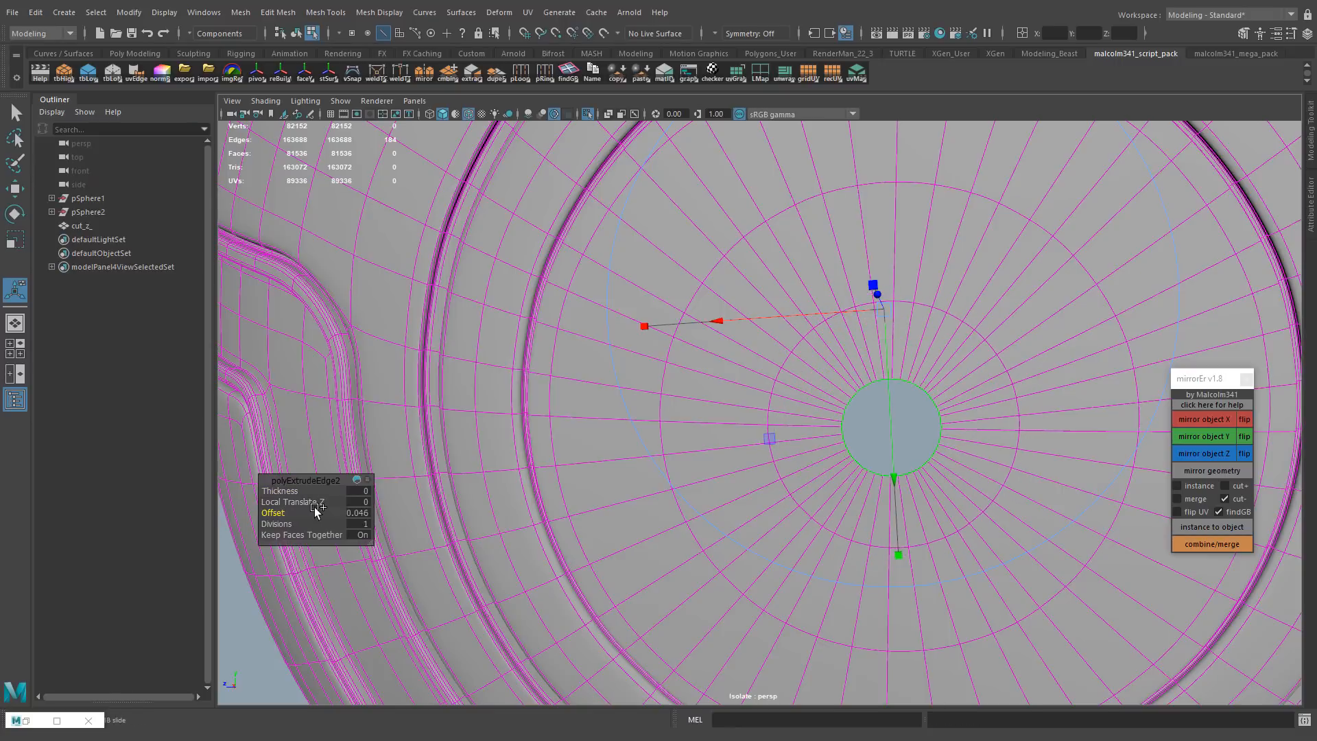
pyautogui.press('1')
pyautogui.keyDown('alt'); pyautogui.moveTo(672, 480); pyautogui.dragTo(714, 398, button='middle'); pyautogui.keyUp('alt')
pyautogui.moveTo(272, 513); pyautogui.dragTo(356, 508)
pyautogui.hotkey('ctrl', 'e')
# Select the faces around the centre of the circular panel and scale them flat along an axis aligned to one face
pyautogui.moveTo(1070, 330); pyautogui.dragTo(1111, 288, button='right')
pyautogui.click(1111, 281)
pyautogui.click(468, 114)
pyautogui.moveTo(350, 264)
pyautogui.keyDown('alt'); pyautogui.mouseDown()
pyautogui.moveTo(398, 286)
pyautogui.moveTo(346, 254)
pyautogui.mouseUp(); pyautogui.keyUp('alt')
pyautogui.click(747, 440)
pyautogui.press('1')
pyautogui.keyDown('alt'); pyautogui.moveTo(747, 441); pyautogui.dragTo(767, 357, button='right'); pyautogui.keyUp('alt')
pyautogui.keyDown('alt'); pyautogui.moveTo(767, 356); pyautogui.dragTo(752, 444, button='middle'); pyautogui.keyUp('alt')
pyautogui.press('r')
pyautogui.keyDown('alt'); pyautogui.moveTo(750, 526); pyautogui.dragTo(658, 494, button='right'); pyautogui.keyUp('alt')
pyautogui.press('d')
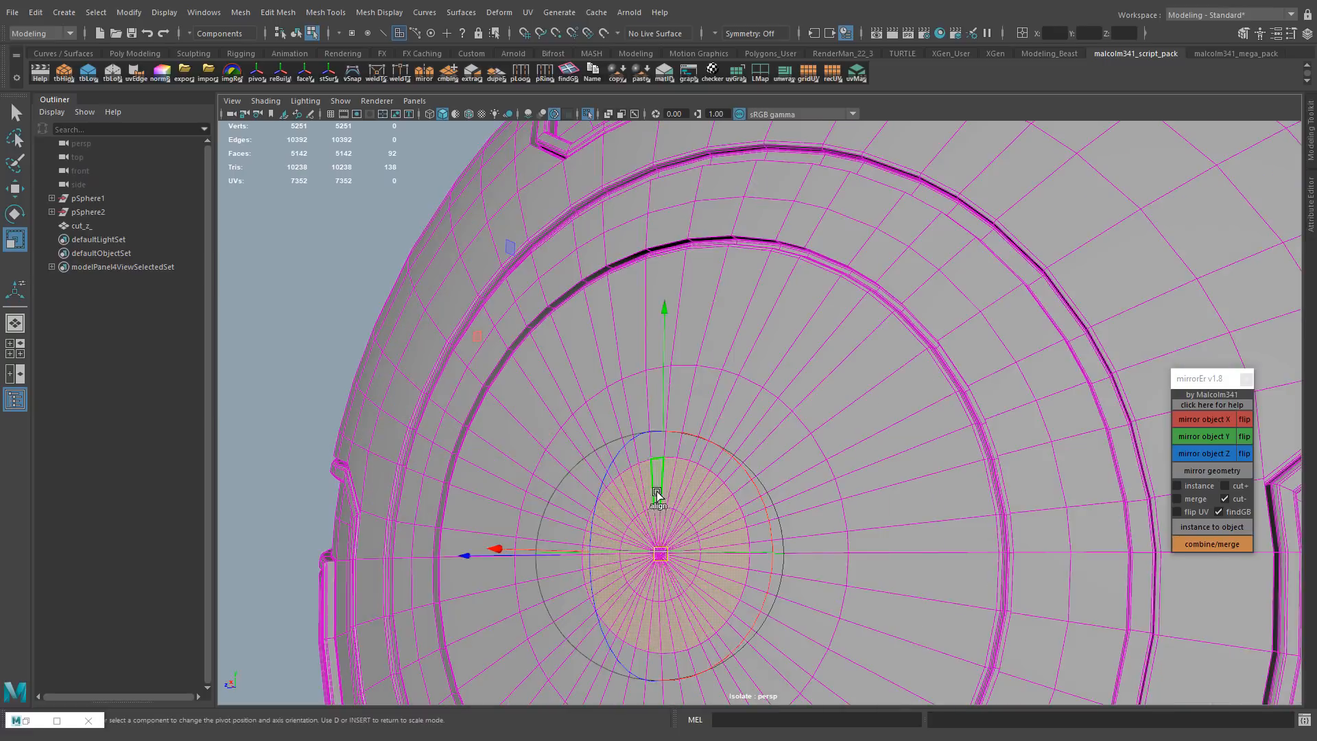
pyautogui.click(658, 491)
pyautogui.keyDown('alt'); pyautogui.moveTo(659, 492); pyautogui.dragTo(549, 473); pyautogui.keyUp('alt')
pyautogui.moveTo(385, 514); pyautogui.dragTo(607, 495)
# Delete the mesh's construction history and mirror it across X into a full sphere
pyautogui.moveTo(658, 439); pyautogui.dragTo(700, 398, button='right')
pyautogui.keyDown('alt'); pyautogui.moveTo(617, 384); pyautogui.dragTo(736, 397); pyautogui.keyUp('alt')
pyautogui.click(36, 13)
pyautogui.click(247, 207)
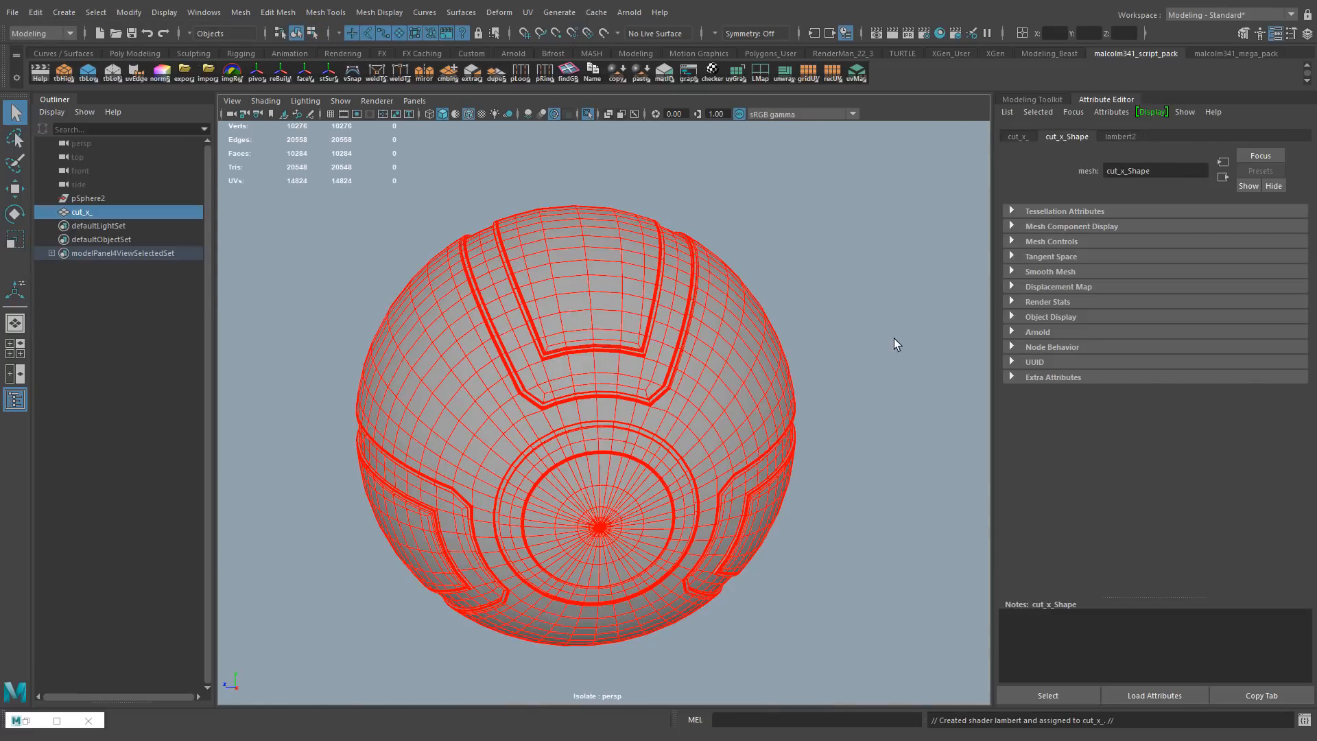
# Set the color of the sphere's new Lambert material to salmon pink
pyautogui.click(1112, 136)
pyautogui.click(1161, 288)
pyautogui.click(1099, 255)
pyautogui.moveTo(1174, 342); pyautogui.dragTo(1150, 345)
# Select all faces of the circular panel out to its outer groove
pyautogui.click(364, 312)
pyautogui.keyDown('alt'); pyautogui.moveTo(364, 312); pyautogui.dragTo(400, 285); pyautogui.keyUp('alt')
pyautogui.keyDown('alt'); pyautogui.moveTo(400, 284); pyautogui.dragTo(573, 312, button='right'); pyautogui.keyUp('alt')
pyautogui.moveTo(574, 312); pyautogui.dragTo(575, 349, button='right')
pyautogui.moveTo(771, 523); pyautogui.dragTo(755, 506)
pyautogui.hotkey('shift', '.')
pyautogui.hotkey('shift', '.')
pyautogui.hotkey('shift', '.')
pyautogui.hotkey('shift', '.')
pyautogui.hotkey('shift', '.')
pyautogui.hotkey('shift', '.')
pyautogui.hotkey('shift', '.')
pyautogui.hotkey('shift', '.')
pyautogui.hotkey('shift', '.')
pyautogui.hotkey('shift', '.')
pyautogui.hotkey('shift', '.')
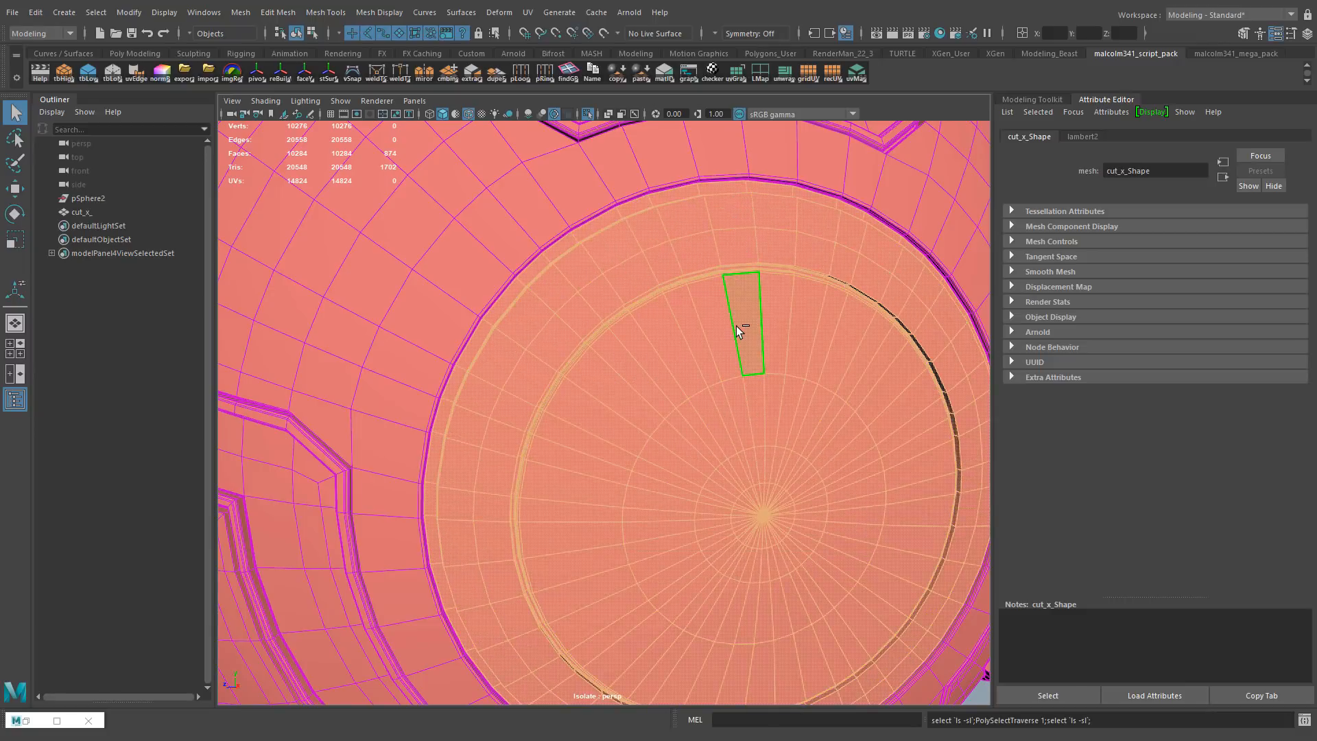
# Assign a new Lambert material to the selected circular panel faces and color it dark teal
pyautogui.keyDown('alt'); pyautogui.moveTo(735, 326); pyautogui.dragTo(709, 294); pyautogui.keyUp('alt')
pyautogui.hotkey('ctrl', 'a')
pyautogui.keyDown('alt'); pyautogui.moveTo(709, 294); pyautogui.dragTo(659, 259, button='right'); pyautogui.keyUp('alt')
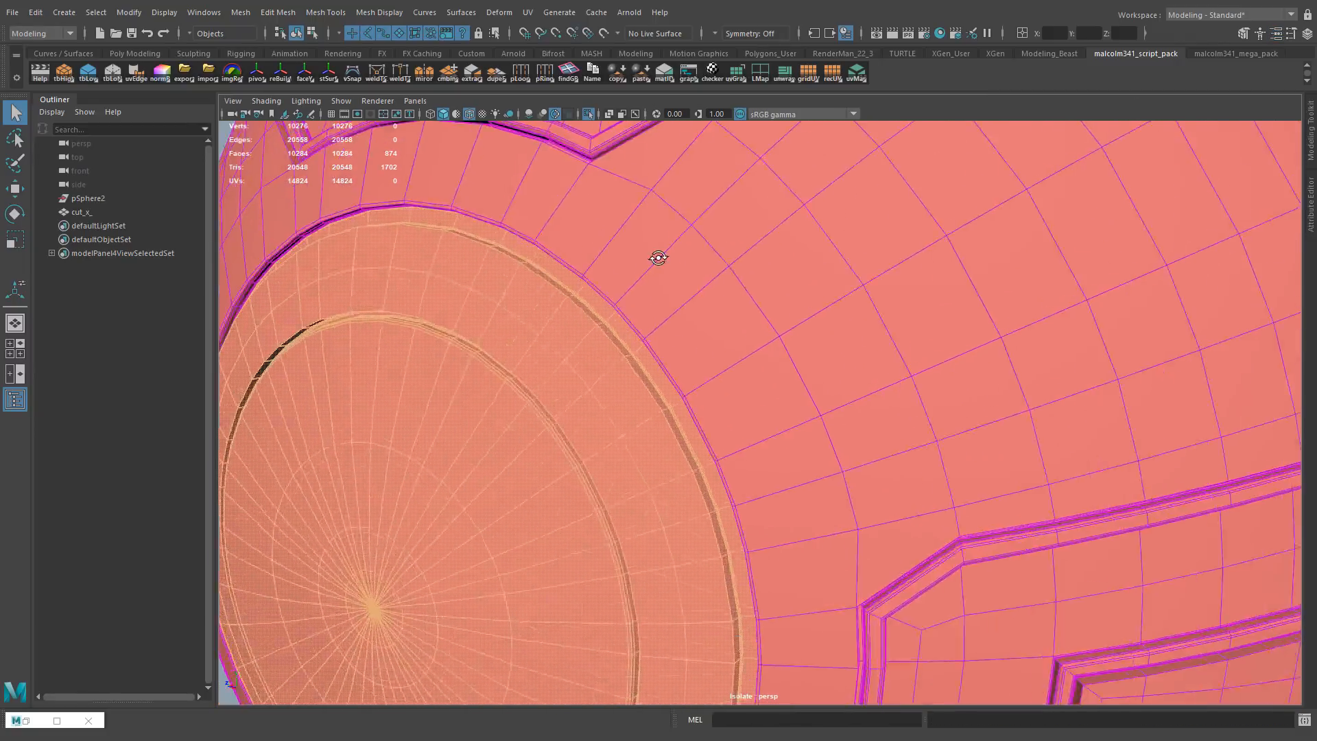
pyautogui.keyDown('alt'); pyautogui.moveTo(658, 259); pyautogui.dragTo(739, 252); pyautogui.keyUp('alt')
pyautogui.keyDown('alt'); pyautogui.moveTo(739, 253); pyautogui.dragTo(699, 301, button='right'); pyautogui.keyUp('alt')
pyautogui.moveTo(700, 335); pyautogui.dragTo(693, 668, button='right')
pyautogui.click(509, 240)
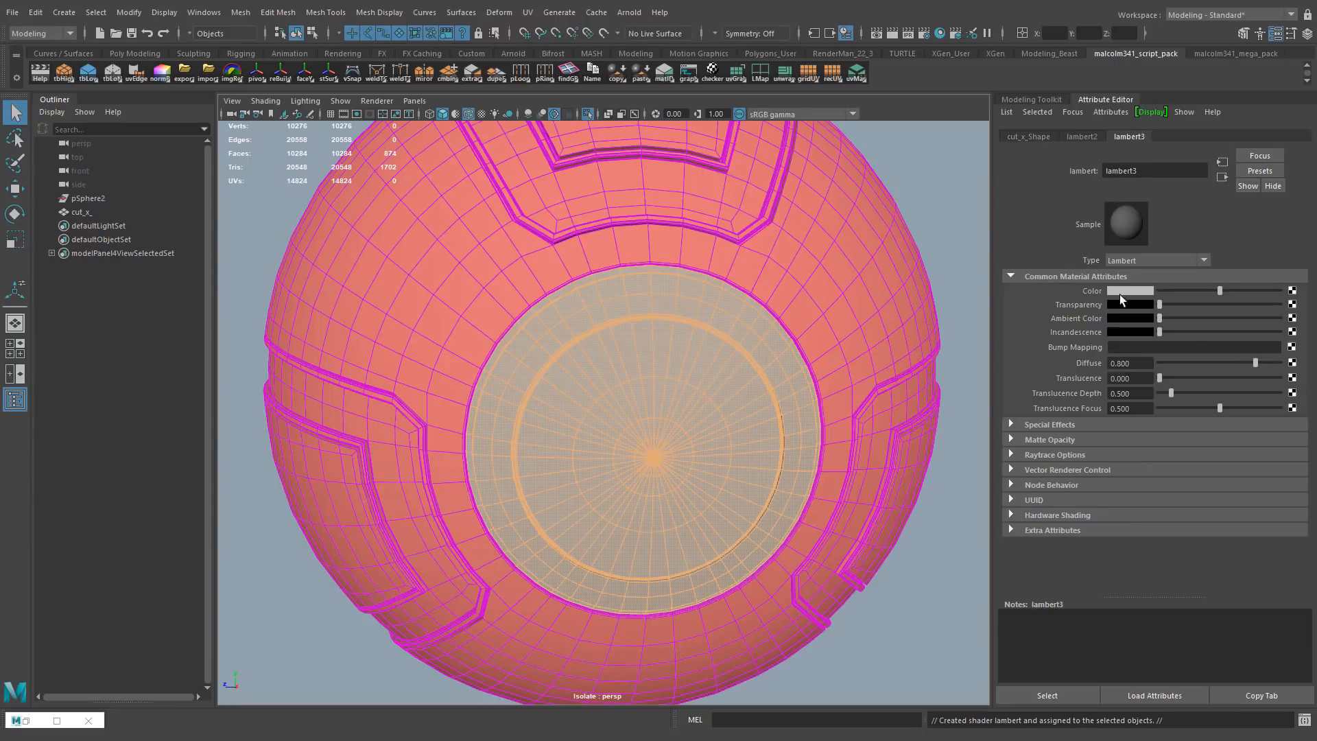
pyautogui.click(1120, 293)
pyautogui.click(1103, 329)
pyautogui.moveTo(1112, 346); pyautogui.dragTo(1147, 346)
pyautogui.moveTo(1133, 362); pyautogui.dragTo(1104, 361)
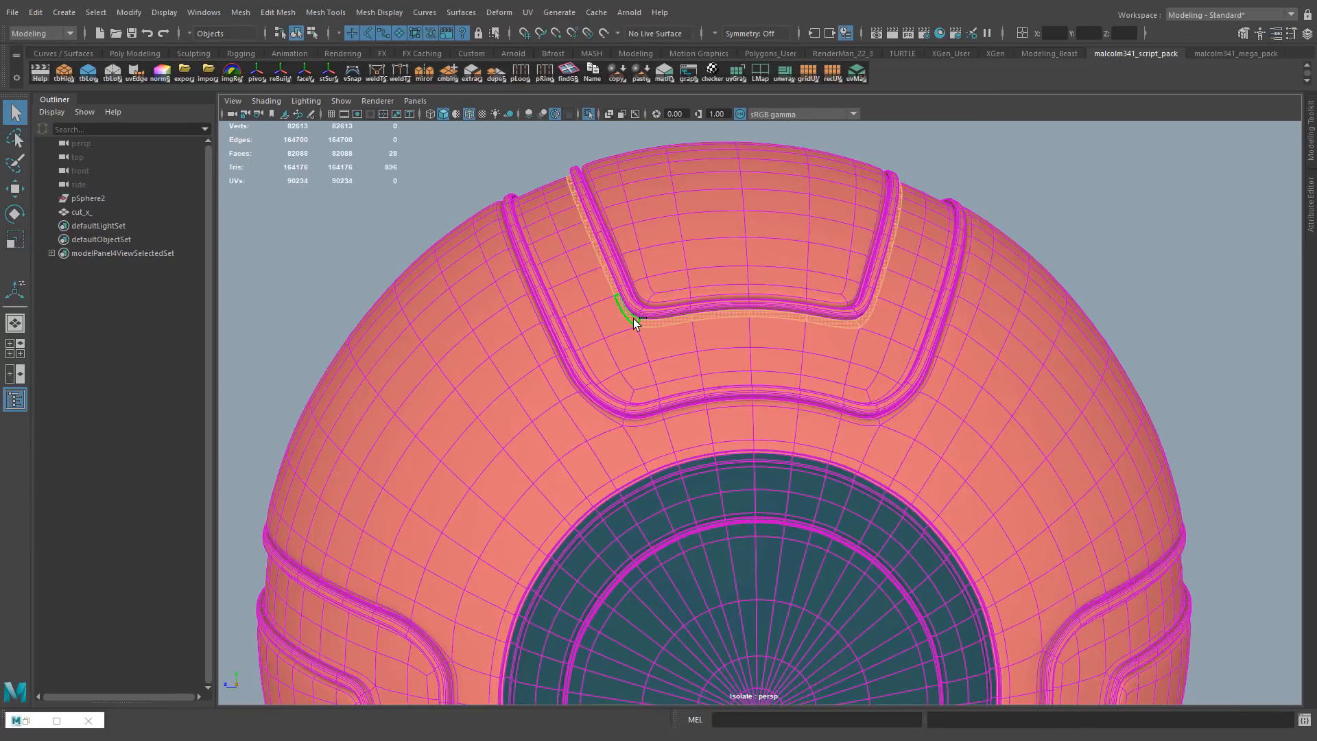
# Select all faces of the upper U-shaped panel out to its outer groove and assign the dark teal material
pyautogui.hotkey('shift', '.')
pyautogui.hotkey('shift', '.')
pyautogui.hotkey('shift', '.')
pyautogui.keyDown('alt'); pyautogui.moveTo(634, 323); pyautogui.dragTo(754, 370, button='middle'); pyautogui.keyUp('alt')
pyautogui.keyDown('alt'); pyautogui.moveTo(754, 370); pyautogui.dragTo(882, 329, button='right'); pyautogui.keyUp('alt')
pyautogui.hotkey('shift', '.')
pyautogui.hotkey('shift', '.')
pyautogui.hotkey('shift', '.')
pyautogui.press('1')
pyautogui.keyDown('alt'); pyautogui.moveTo(882, 329); pyautogui.dragTo(609, 390, button='middle'); pyautogui.keyUp('alt')
pyautogui.keyDown('alt'); pyautogui.moveTo(608, 390); pyautogui.dragTo(686, 368); pyautogui.keyUp('alt')
pyautogui.keyDown('alt'); pyautogui.moveTo(686, 367); pyautogui.dragTo(759, 358, button='right'); pyautogui.keyUp('alt')
pyautogui.moveTo(712, 309); pyautogui.dragTo(807, 689, button='right')
# Select the outer border edge loop of the upper U-shaped panel's groove
pyautogui.press('F10')
pyautogui.doubleClick(436, 383)
pyautogui.keyDown('alt'); pyautogui.moveTo(1228, 480); pyautogui.dragTo(775, 439, button='right'); pyautogui.keyUp('alt')
pyautogui.keyDown('alt'); pyautogui.moveTo(775, 439); pyautogui.dragTo(617, 474, button='middle'); pyautogui.keyUp('alt')
pyautogui.keyDown('alt'); pyautogui.moveTo(568, 371); pyautogui.dragTo(651, 319); pyautogui.keyUp('alt')
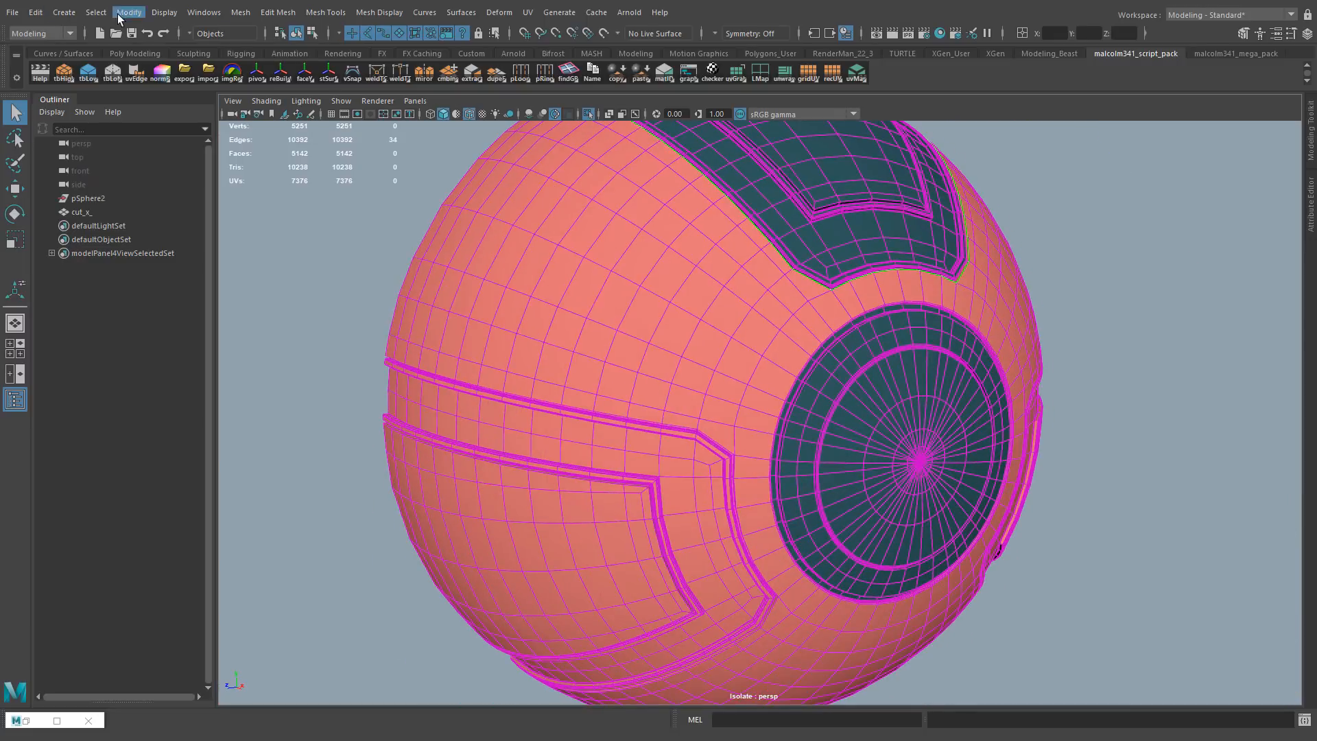
pyautogui.moveTo(885, 206)
pyautogui.keyDown('alt'); pyautogui.mouseDown()
pyautogui.moveTo(812, 260)
pyautogui.moveTo(885, 213)
pyautogui.mouseUp(); pyautogui.keyUp('alt')
pyautogui.keyDown('alt'); pyautogui.moveTo(494, 357); pyautogui.dragTo(694, 356, button='right'); pyautogui.keyUp('alt')
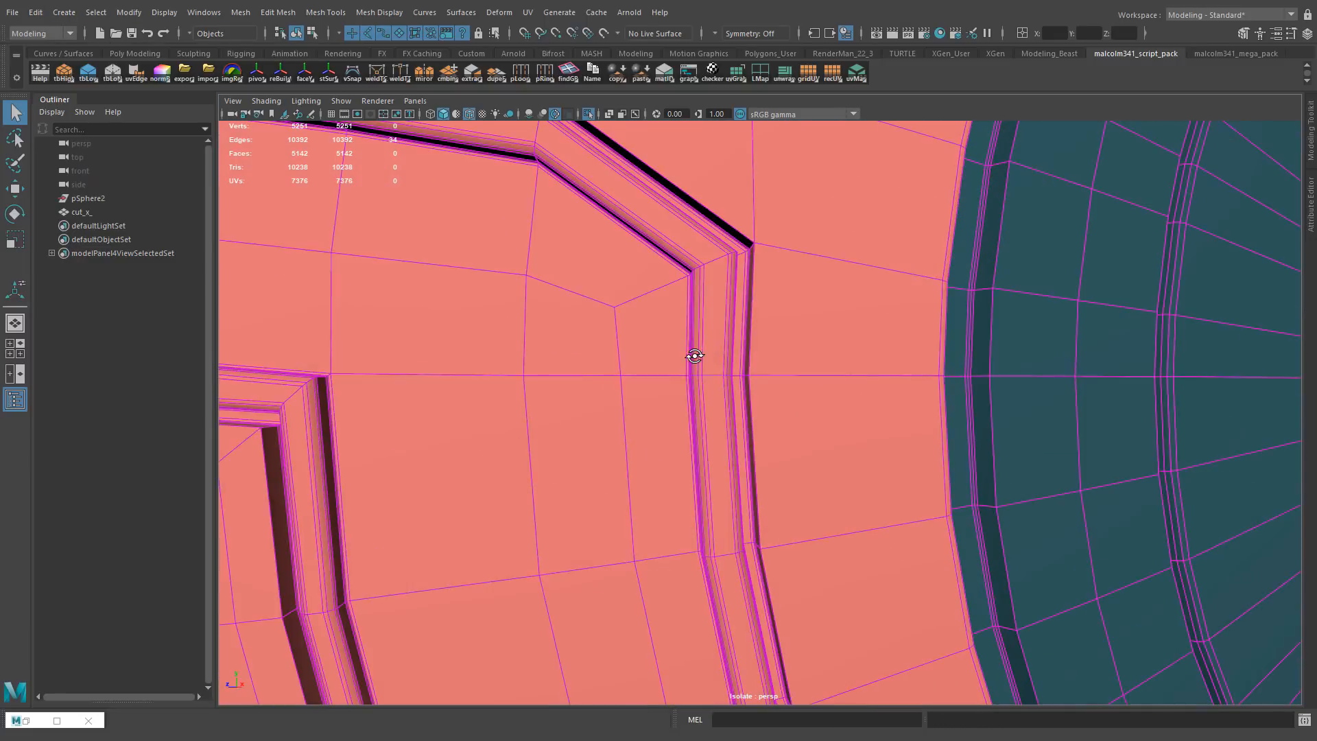
# Add the outer border edge loops of the side U-shaped panel's groove to the selection
pyautogui.keyDown('shift'); pyautogui.doubleClick(752, 350); pyautogui.keyUp('shift')
pyautogui.keyDown('alt'); pyautogui.moveTo(865, 343); pyautogui.dragTo(665, 343, button='right'); pyautogui.keyUp('alt')
pyautogui.keyDown('alt'); pyautogui.moveTo(871, 377); pyautogui.dragTo(654, 364); pyautogui.keyUp('alt')
pyautogui.keyDown('alt'); pyautogui.moveTo(653, 362); pyautogui.dragTo(843, 364, button='right'); pyautogui.keyUp('alt')
pyautogui.keyDown('alt'); pyautogui.moveTo(618, 227); pyautogui.dragTo(426, 549, button='middle'); pyautogui.keyUp('alt')
pyautogui.keyDown('alt'); pyautogui.moveTo(393, 617); pyautogui.dragTo(439, 205, button='middle'); pyautogui.keyUp('alt')
pyautogui.keyDown('shift'); pyautogui.doubleClick(332, 412); pyautogui.keyUp('shift')
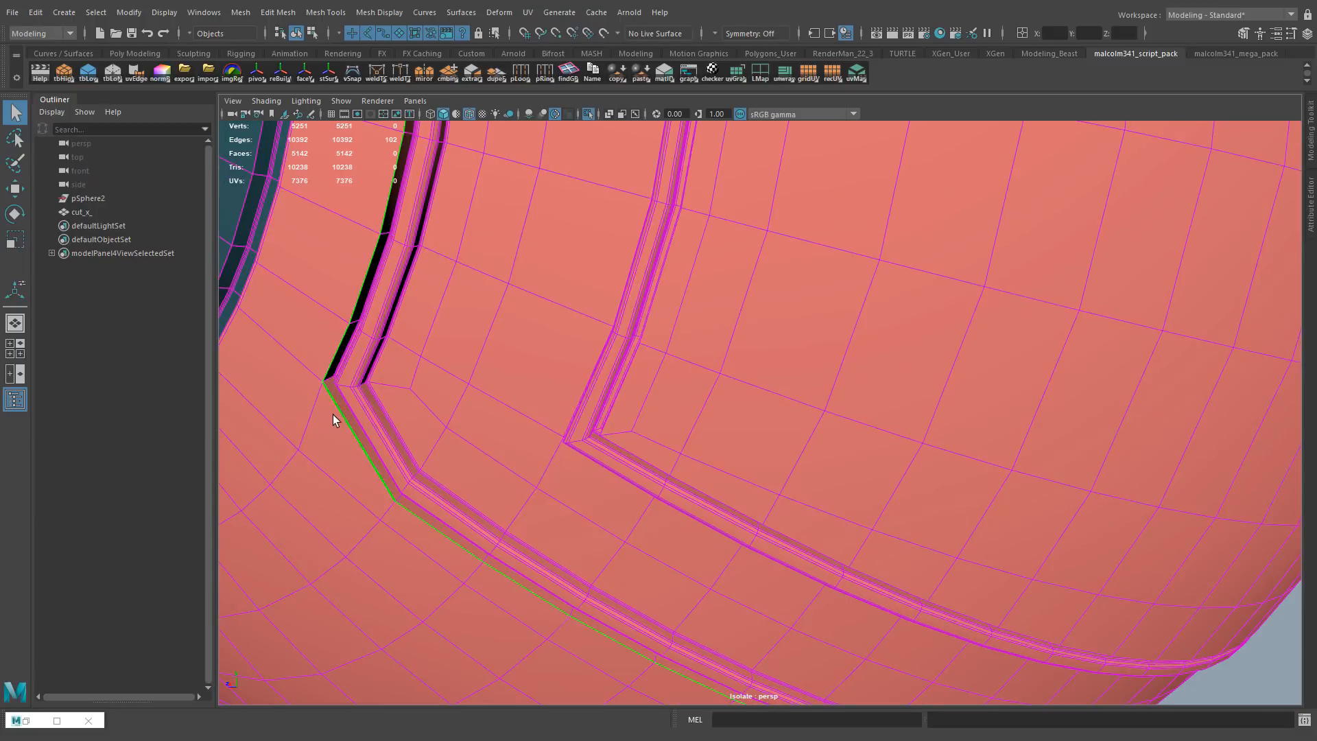
# Bevel the selected groove border edges with a narrow width
pyautogui.hotkey('ctrl', 'b')
pyautogui.moveTo(332, 356); pyautogui.dragTo(294, 332)
pyautogui.keyDown('alt'); pyautogui.moveTo(617, 343); pyautogui.dragTo(357, 342, button='right'); pyautogui.keyUp('alt')
pyautogui.keyDown('alt'); pyautogui.moveTo(356, 343); pyautogui.dragTo(588, 369); pyautogui.keyUp('alt')
pyautogui.press('q')
pyautogui.moveTo(543, 306); pyautogui.dragTo(596, 276, button='right')
pyautogui.keyDown('alt'); pyautogui.moveTo(439, 370); pyautogui.dragTo(583, 370, button='right'); pyautogui.keyUp('alt')
pyautogui.keyDown('alt'); pyautogui.moveTo(521, 364); pyautogui.dragTo(629, 336); pyautogui.keyUp('alt')
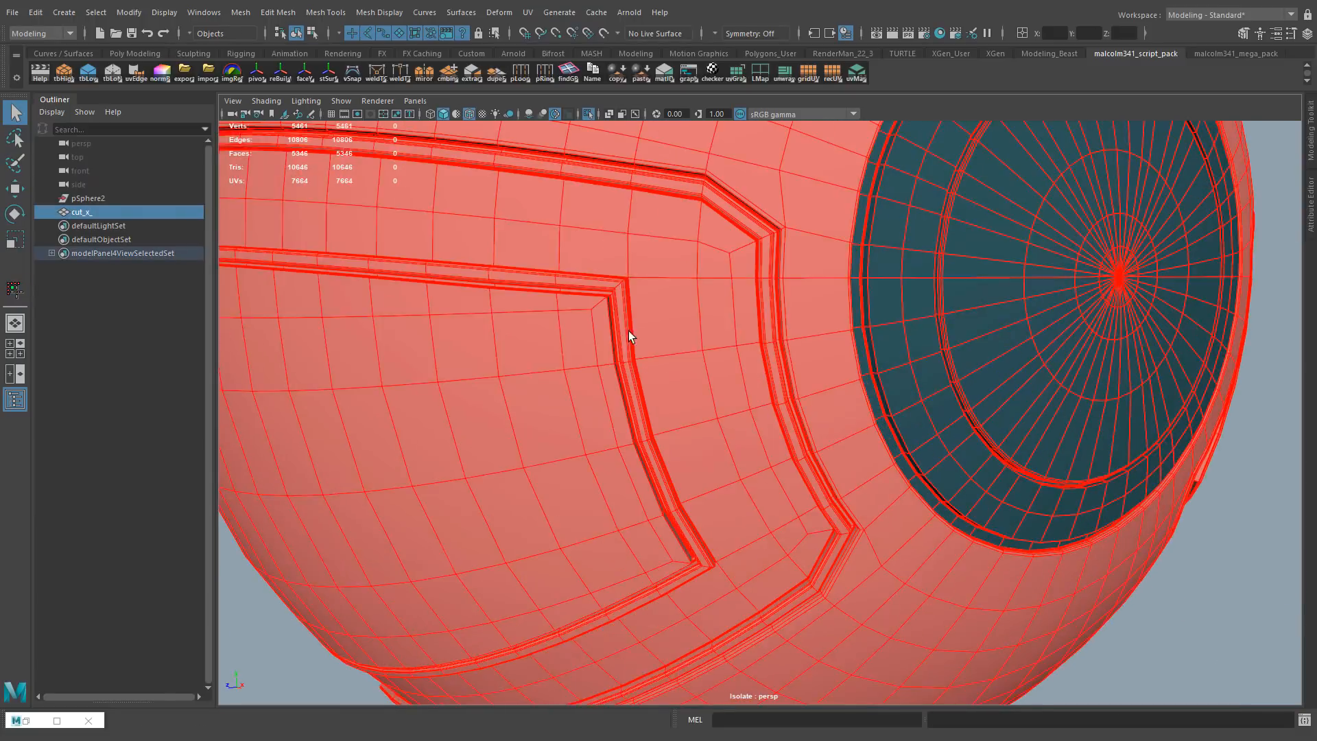
# Show the model with the default material in the viewport
pyautogui.click(266, 101)
pyautogui.click(288, 212)
pyautogui.moveTo(645, 308); pyautogui.dragTo(646, 353, button='right')
# Try to select the side panel faces by growing the selection from the inner groove's face strip
pyautogui.click(656, 343)
pyautogui.hotkey('shift', '.')
pyautogui.hotkey('shift', '.')
pyautogui.hotkey('shift', '.')
pyautogui.hotkey('shift', '.')
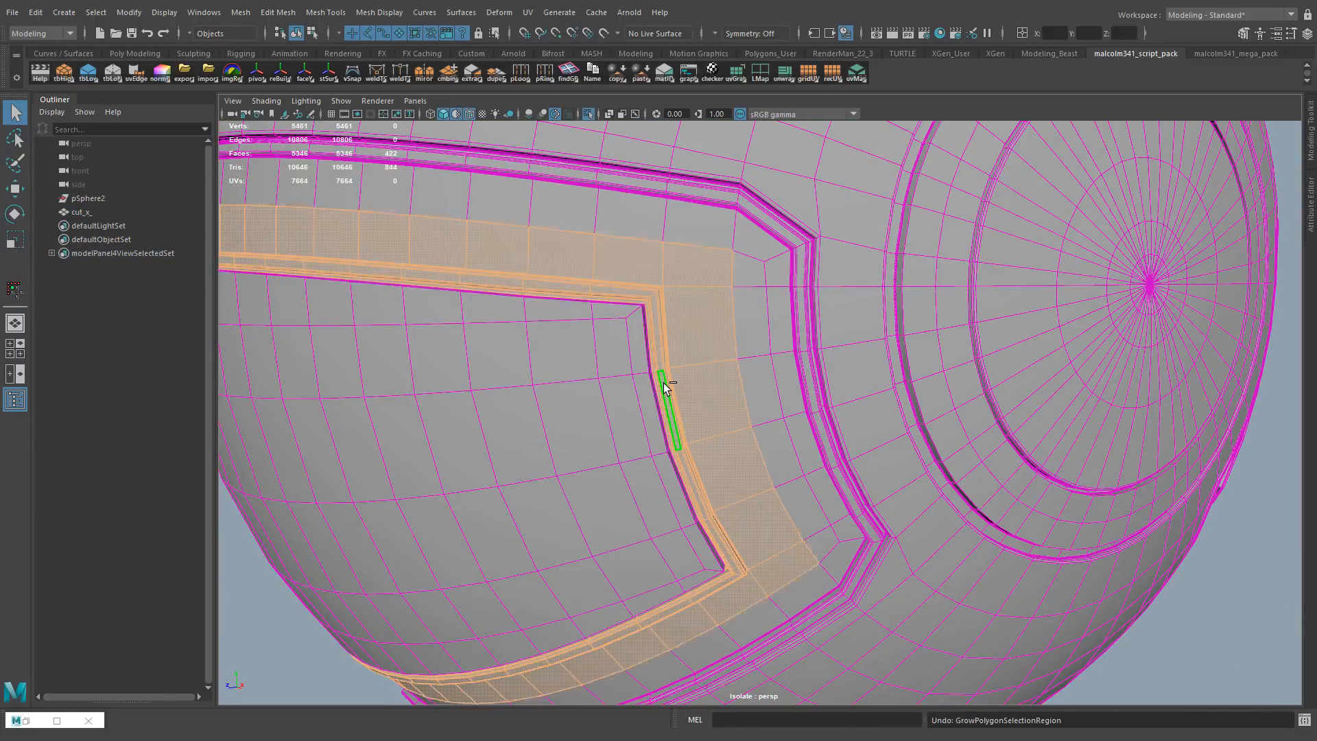
pyautogui.hotkey('shift', ',')
pyautogui.hotkey('shift', ',')
pyautogui.hotkey('shift', ',')
pyautogui.hotkey('shift', ',')
pyautogui.hotkey('shift', ',')
pyautogui.keyDown('alt'); pyautogui.moveTo(664, 382); pyautogui.dragTo(446, 371); pyautogui.keyUp('alt')
# Select all faces of the side U-shaped panel, including its inner panel, out to the outer groove
pyautogui.click(671, 290)
pyautogui.keyDown('shift'); pyautogui.doubleClick(626, 295); pyautogui.keyUp('shift')
pyautogui.hotkey('shift', '.')
pyautogui.hotkey('shift', '.')
pyautogui.hotkey('shift', '.')
pyautogui.hotkey('shift', '.')
pyautogui.hotkey('shift', '.')
pyautogui.hotkey('shift', '.')
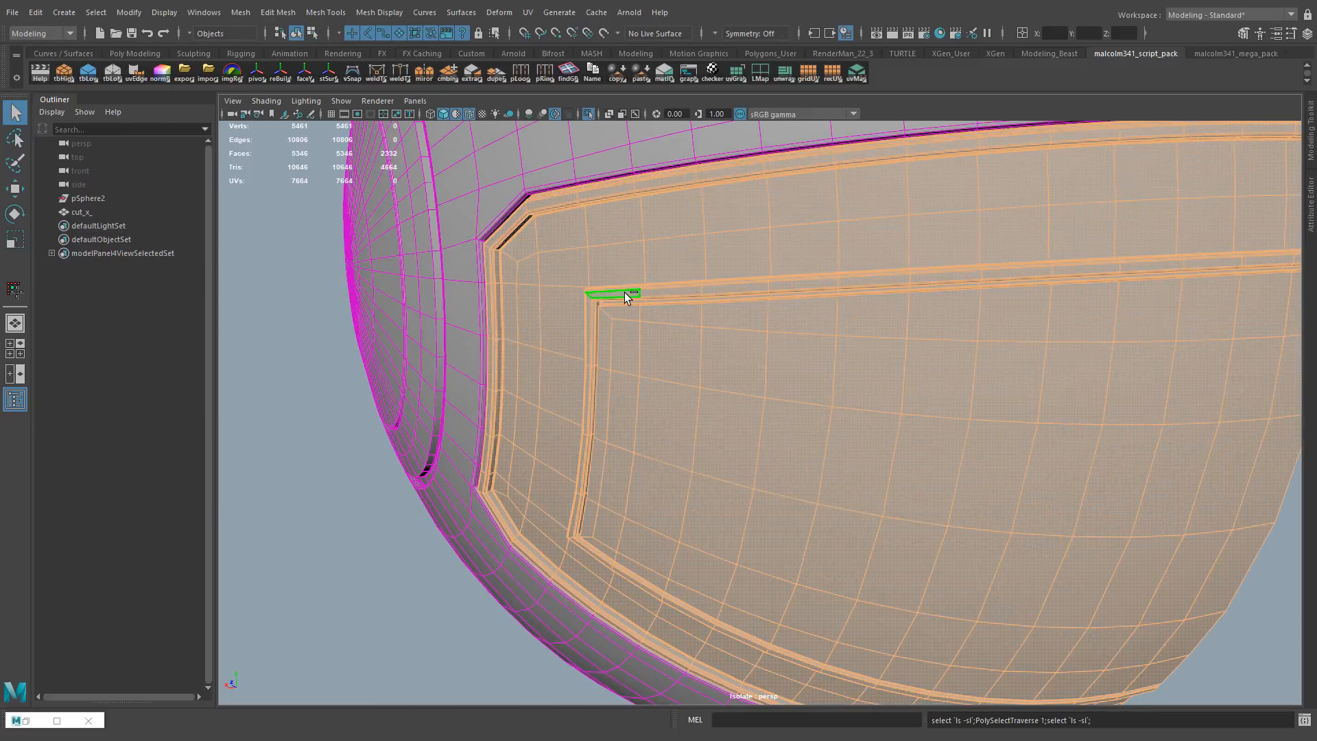
pyautogui.moveTo(642, 279)
pyautogui.keyDown('alt'); pyautogui.mouseDown(button='right')
pyautogui.moveTo(800, 328)
pyautogui.moveTo(693, 356)
pyautogui.mouseUp(button='right'); pyautogui.keyUp('alt')
pyautogui.hotkey('shift', ',')
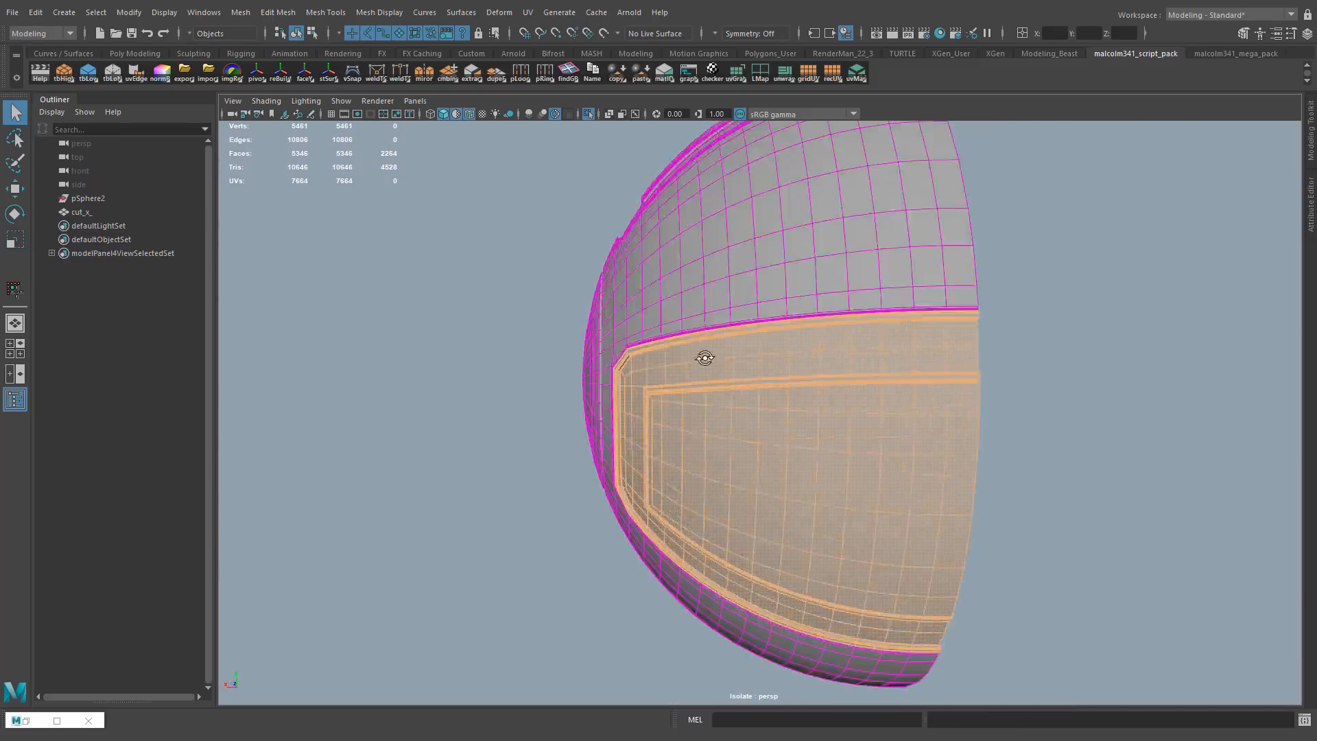
# Turn off the default material display and assign the teal material to the selected U-shaped panel faces
pyautogui.keyDown('alt'); pyautogui.moveTo(702, 359); pyautogui.dragTo(885, 358); pyautogui.keyUp('alt')
pyautogui.click(266, 102)
pyautogui.click(288, 227)
pyautogui.click(265, 101)
pyautogui.click(288, 212)
pyautogui.moveTo(700, 356); pyautogui.dragTo(795, 716, button='right')
pyautogui.click(508, 425)
# Select the face strips along the groove of the U-shaped panel that crosses the pink and teal halves
pyautogui.keyDown('alt'); pyautogui.moveTo(823, 350); pyautogui.dragTo(768, 347, button='right'); pyautogui.keyUp('alt')
pyautogui.keyDown('alt'); pyautogui.moveTo(768, 347); pyautogui.dragTo(920, 250); pyautogui.keyUp('alt')
pyautogui.keyDown('alt'); pyautogui.moveTo(920, 250); pyautogui.dragTo(645, 415, button='middle'); pyautogui.keyUp('alt')
pyautogui.keyDown('alt'); pyautogui.moveTo(645, 415); pyautogui.dragTo(914, 332, button='right'); pyautogui.keyUp('alt')
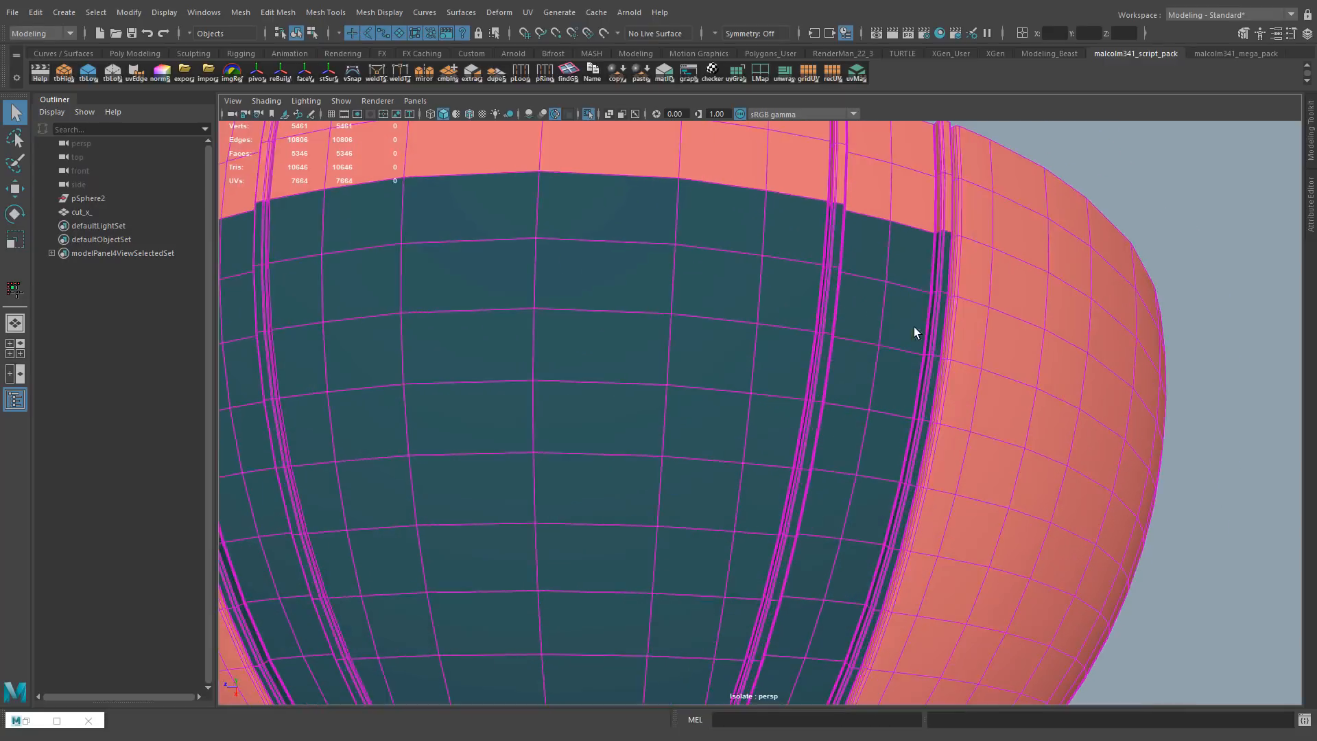
pyautogui.keyDown('alt'); pyautogui.moveTo(914, 332); pyautogui.dragTo(679, 290); pyautogui.keyUp('alt')
pyautogui.click(736, 300)
pyautogui.keyDown('shift'); pyautogui.doubleClick(780, 278); pyautogui.keyUp('shift')
pyautogui.keyDown('alt'); pyautogui.moveTo(781, 277); pyautogui.dragTo(823, 295); pyautogui.keyUp('alt')
pyautogui.keyDown('alt'); pyautogui.moveTo(824, 295); pyautogui.dragTo(895, 290, button='right'); pyautogui.keyUp('alt')
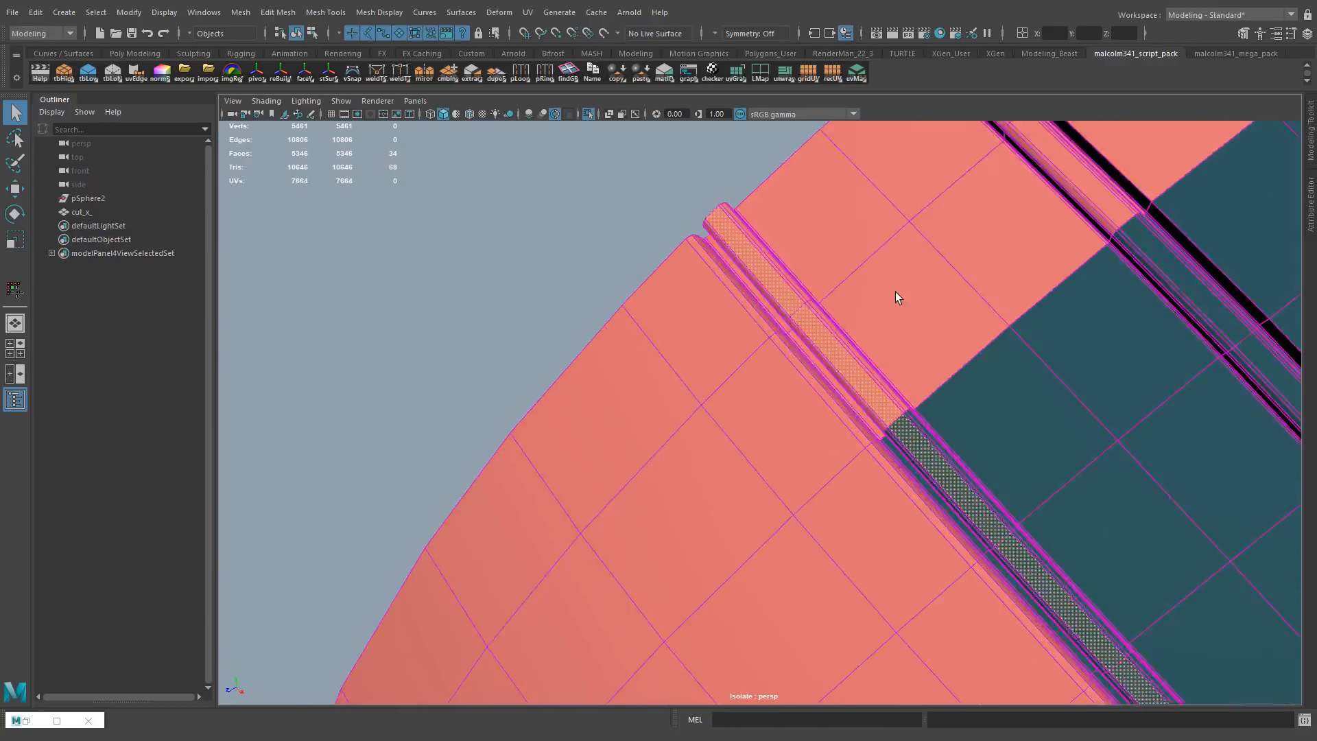
pyautogui.keyDown('alt'); pyautogui.moveTo(895, 291); pyautogui.dragTo(904, 289); pyautogui.keyUp('alt')
pyautogui.doubleClick(904, 289)
pyautogui.keyDown('alt'); pyautogui.moveTo(904, 289); pyautogui.dragTo(968, 295, button='right'); pyautogui.keyUp('alt')
pyautogui.keyDown('alt'); pyautogui.moveTo(967, 295); pyautogui.dragTo(912, 295); pyautogui.keyUp('alt')
# Try to assign a different material to the selected panel faces
pyautogui.click(267, 101)
pyautogui.click(302, 223)
pyautogui.keyDown('alt'); pyautogui.moveTo(610, 247); pyautogui.dragTo(623, 250); pyautogui.keyUp('alt')
pyautogui.keyDown('alt'); pyautogui.moveTo(623, 249); pyautogui.dragTo(748, 227, button='right'); pyautogui.keyUp('alt')
pyautogui.moveTo(770, 191)
pyautogui.mouseDown(button='right')
pyautogui.moveTo(779, 345)
pyautogui.moveTo(865, 568)
pyautogui.mouseUp(button='right')
pyautogui.click(266, 101)
pyautogui.click(302, 223)
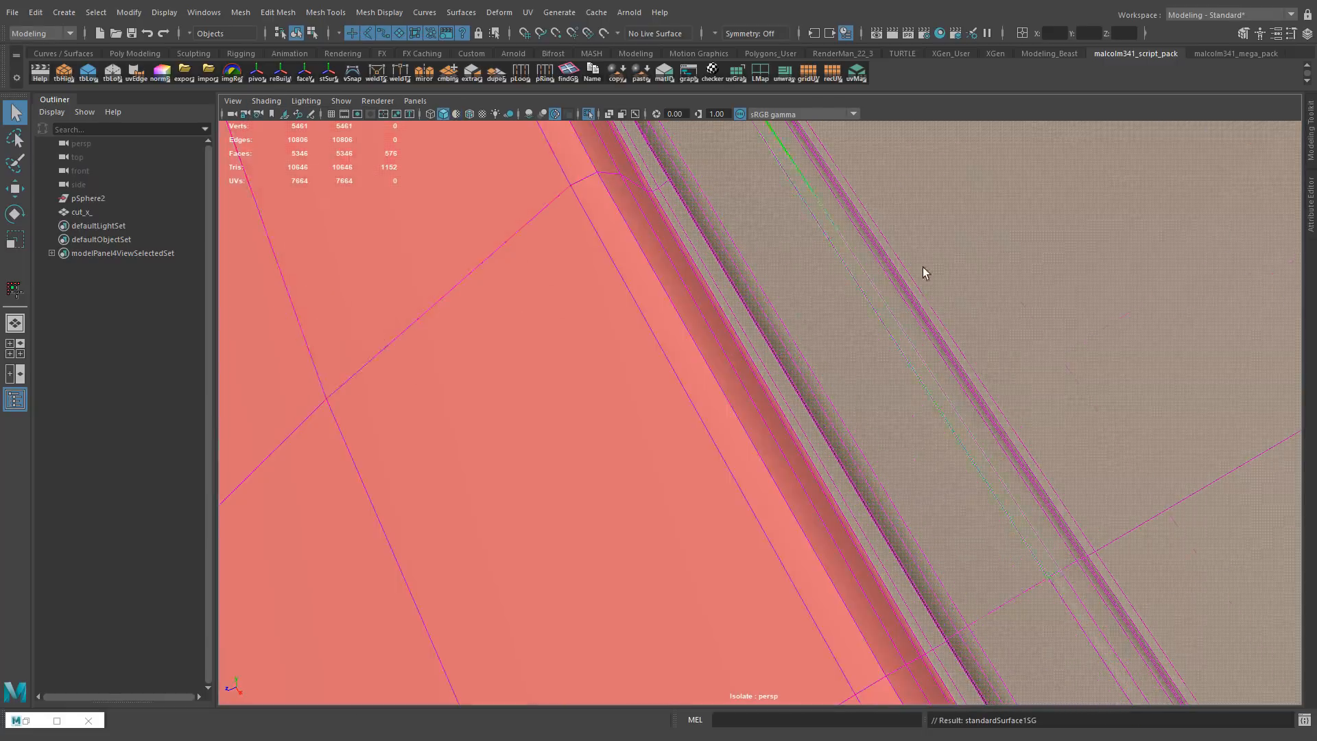
pyautogui.keyDown('alt'); pyautogui.moveTo(923, 274); pyautogui.dragTo(771, 290, button='right'); pyautogui.keyUp('alt')
pyautogui.keyDown('alt'); pyautogui.moveTo(771, 291); pyautogui.dragTo(816, 232); pyautogui.keyUp('alt')
pyautogui.hotkey('ctrl', 'z')
pyautogui.hotkey('ctrl', 'z')
# Assign the teal material to the selected border strip and the remaining pink faces of the U-shaped panel
pyautogui.moveTo(813, 244); pyautogui.dragTo(920, 627, button='right')
pyautogui.click(706, 232)
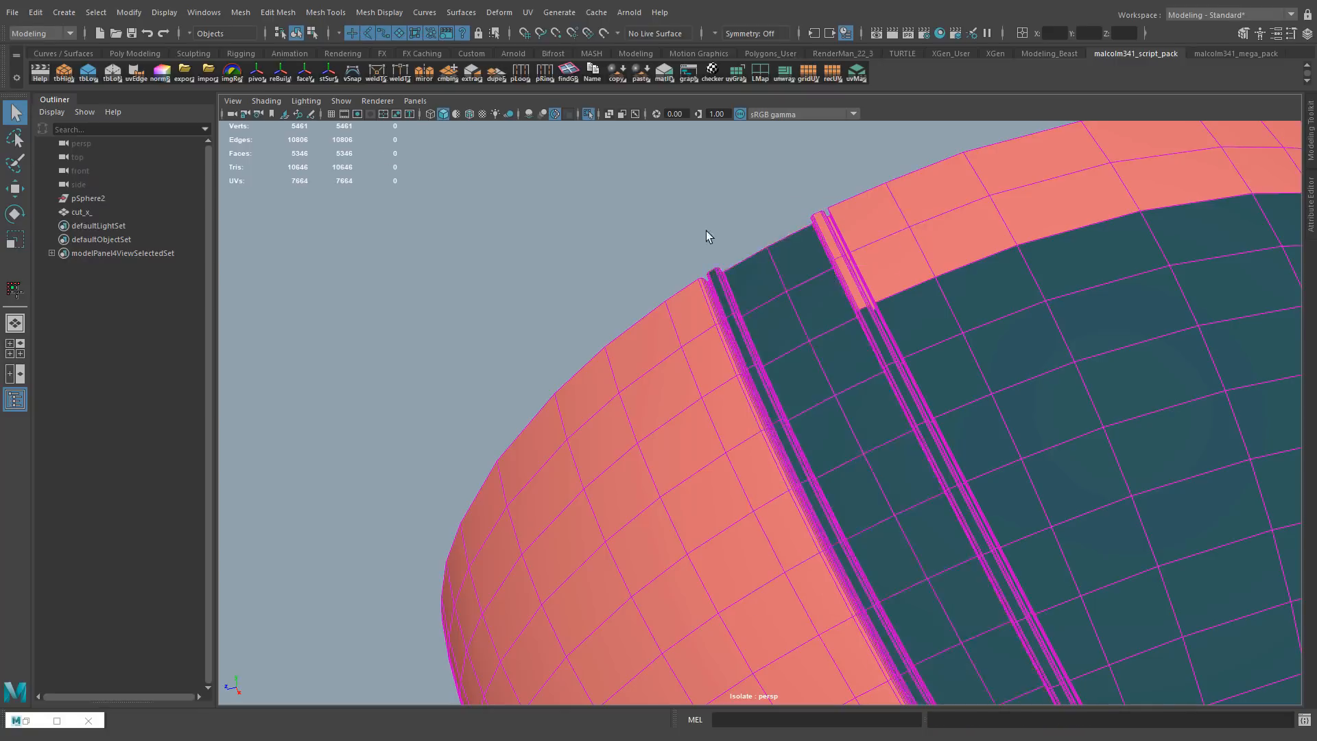
pyautogui.keyDown('alt'); pyautogui.moveTo(706, 232); pyautogui.dragTo(851, 282); pyautogui.keyUp('alt')
pyautogui.keyDown('alt'); pyautogui.moveTo(850, 281); pyautogui.dragTo(768, 295, button='right'); pyautogui.keyUp('alt')
pyautogui.moveTo(899, 328); pyautogui.dragTo(571, 243)
pyautogui.moveTo(682, 265); pyautogui.dragTo(791, 645, button='right')
pyautogui.keyDown('alt'); pyautogui.moveTo(727, 329); pyautogui.dragTo(810, 268); pyautogui.keyUp('alt')
pyautogui.keyDown('alt'); pyautogui.moveTo(810, 268); pyautogui.dragTo(645, 287, button='right'); pyautogui.keyUp('alt')
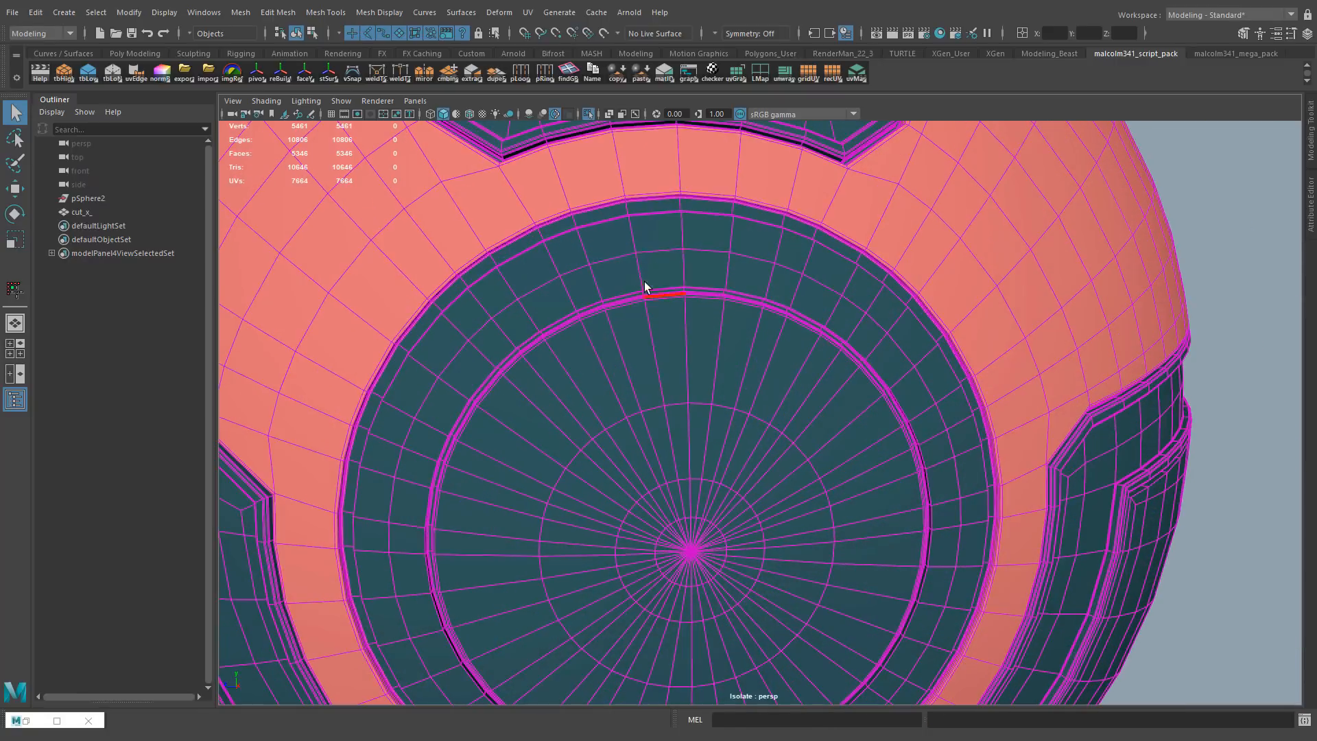
# Select the edge loop running through the middle of the upper panel's outer U-shaped strip
pyautogui.keyDown('alt'); pyautogui.moveTo(660, 357); pyautogui.dragTo(679, 383); pyautogui.keyUp('alt')
pyautogui.keyDown('alt'); pyautogui.moveTo(673, 295); pyautogui.dragTo(675, 373); pyautogui.keyUp('alt')
pyautogui.moveTo(461, 355); pyautogui.dragTo(451, 331, button='right')
pyautogui.doubleClick(453, 343)
pyautogui.keyDown('shift'); pyautogui.doubleClick(577, 605); pyautogui.keyUp('shift')
pyautogui.keyDown('alt'); pyautogui.moveTo(589, 601); pyautogui.dragTo(559, 592); pyautogui.keyUp('alt')
pyautogui.keyDown('shift'); pyautogui.doubleClick(866, 465); pyautogui.keyUp('shift')
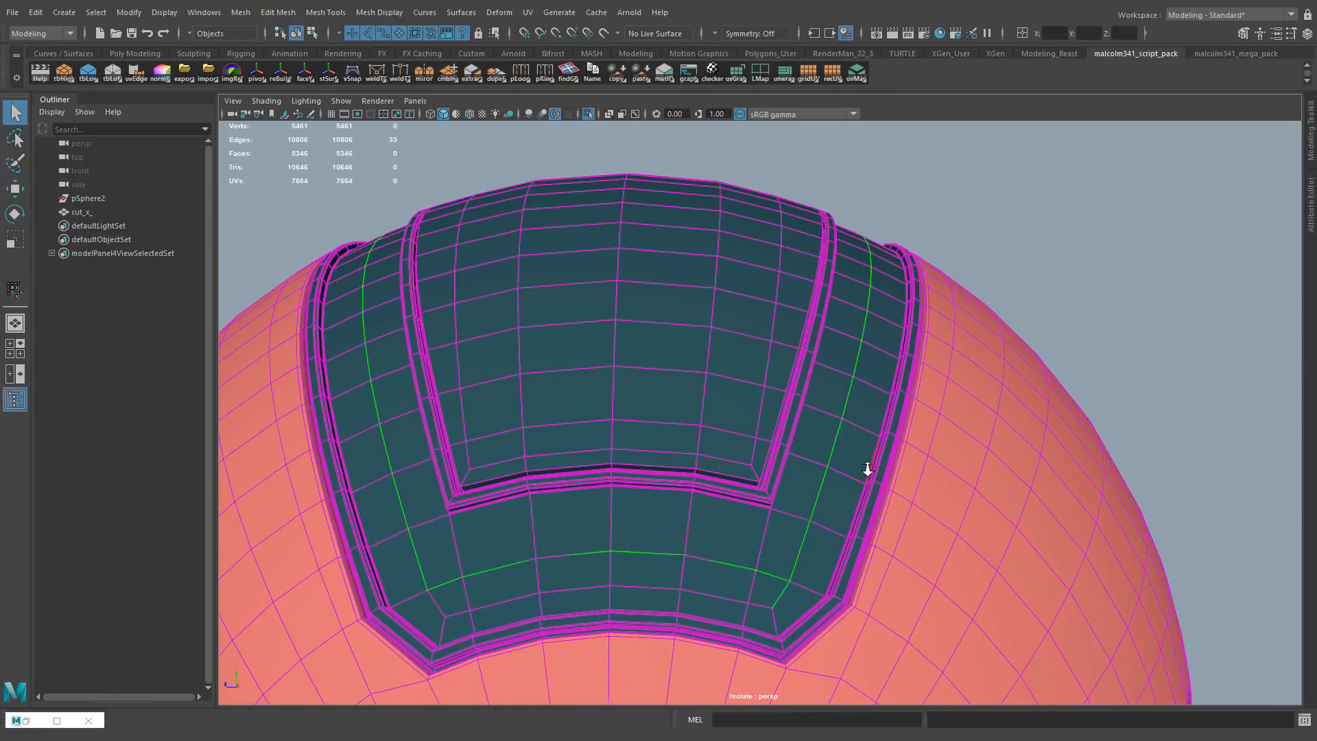
# Try converting the upper strip's edge loop to faces and extending the face selection
pyautogui.keyDown('alt'); pyautogui.moveTo(858, 473); pyautogui.dragTo(802, 480, button='right'); pyautogui.keyUp('alt')
pyautogui.hotkey('ctrl', 'F11')
pyautogui.keyDown('shift'); pyautogui.doubleClick(768, 580); pyautogui.keyUp('shift')
pyautogui.keyDown('shift'); pyautogui.click(789, 572); pyautogui.keyUp('shift')
pyautogui.keyDown('alt'); pyautogui.moveTo(789, 569); pyautogui.dragTo(830, 566); pyautogui.keyUp('alt')
pyautogui.keyDown('alt'); pyautogui.moveTo(830, 566); pyautogui.dragTo(721, 521, button='right'); pyautogui.keyUp('alt')
pyautogui.keyDown('alt'); pyautogui.moveTo(768, 439); pyautogui.dragTo(893, 391, button='right'); pyautogui.keyUp('alt')
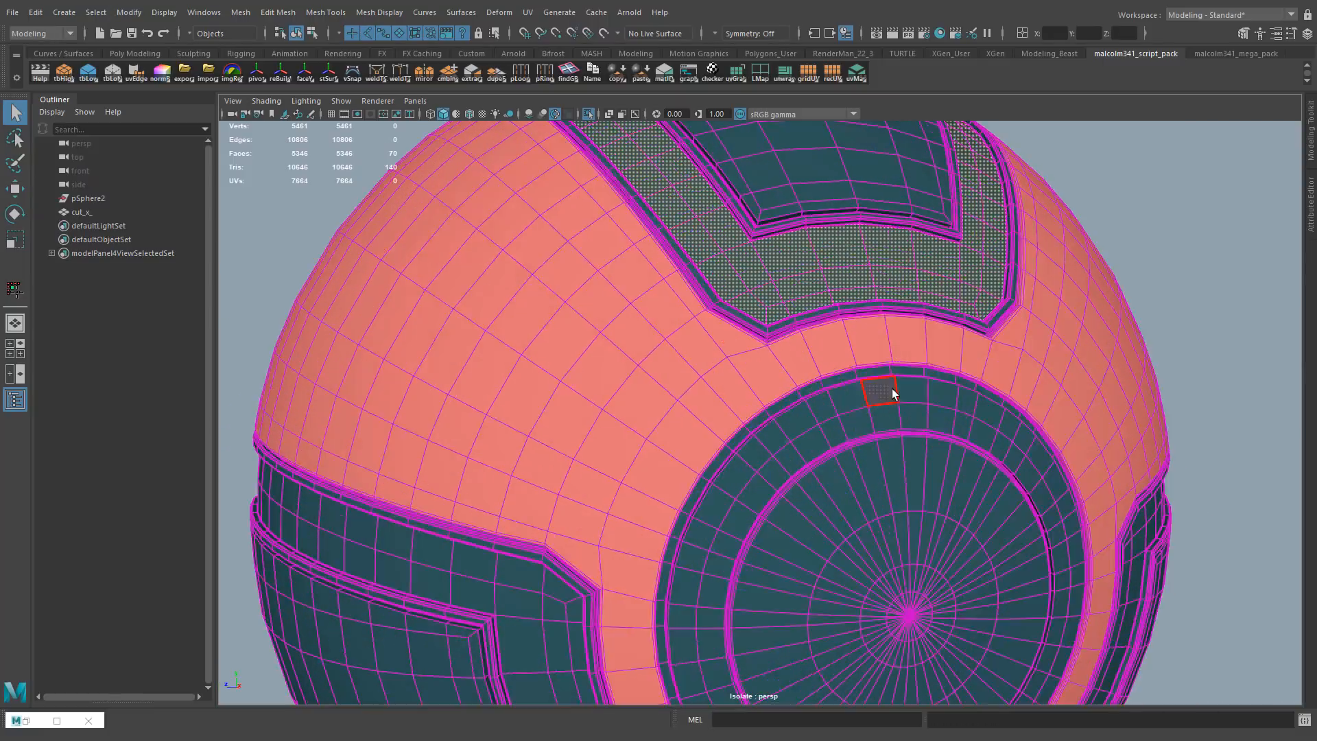
pyautogui.keyDown('alt'); pyautogui.moveTo(894, 391); pyautogui.dragTo(796, 370); pyautogui.keyUp('alt')
pyautogui.hotkey('ctrl', 'z')
pyautogui.hotkey('ctrl', 'z')
pyautogui.hotkey('ctrl', 'z')
pyautogui.hotkey('ctrl', 'z')
pyautogui.hotkey('ctrl', 'z')
# Add the middle edge loops of both side U-shaped strips and convert the edge selection to faces
pyautogui.keyDown('alt'); pyautogui.moveTo(937, 480); pyautogui.dragTo(90, 35, button='right'); pyautogui.keyUp('alt')
pyautogui.keyDown('shift'); pyautogui.doubleClick(686, 488); pyautogui.keyUp('shift')
pyautogui.keyDown('shift'); pyautogui.doubleClick(885, 473); pyautogui.keyUp('shift')
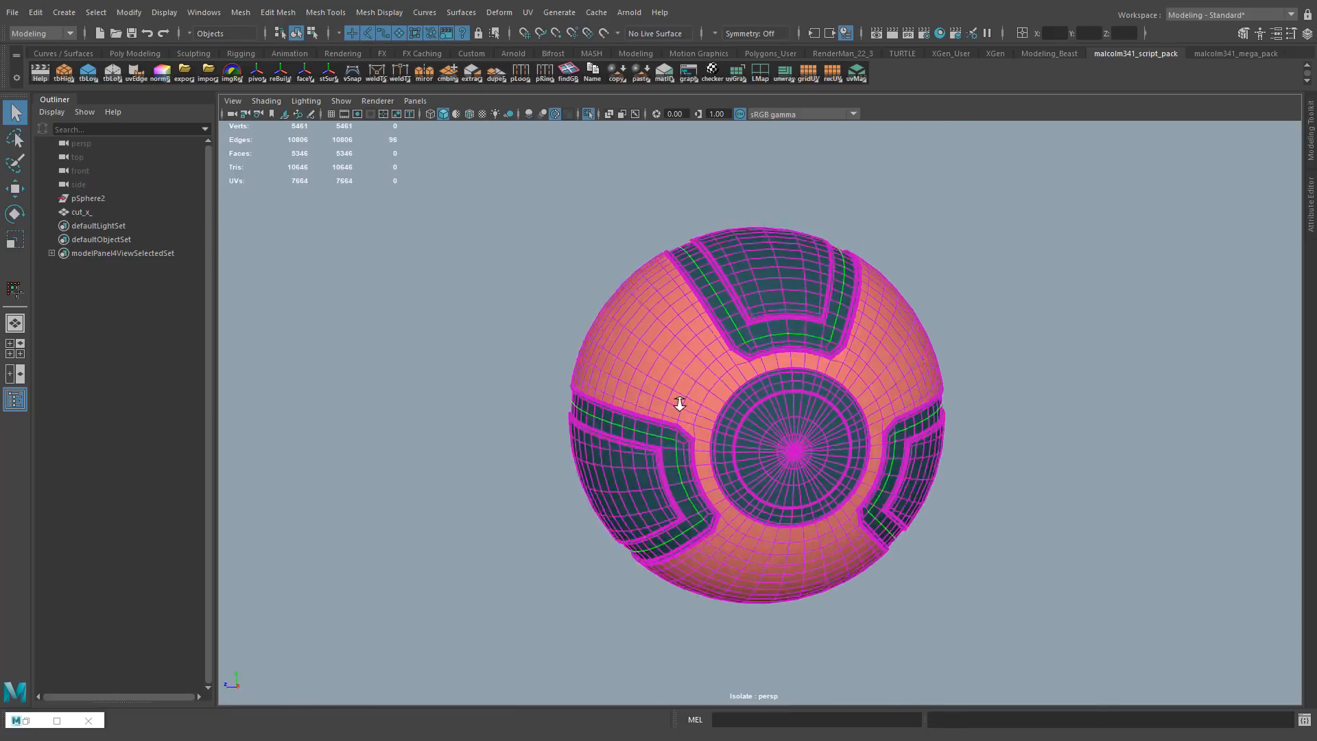
pyautogui.keyDown('alt'); pyautogui.moveTo(677, 402); pyautogui.dragTo(792, 446, button='right'); pyautogui.keyUp('alt')
pyautogui.hotkey('ctrl', 'F11')
# Add the missing faces of the three U-shaped strips and grow the selection out to the groove borders
pyautogui.keyDown('shift'); pyautogui.click(707, 454); pyautogui.keyUp('shift')
pyautogui.keyDown('shift'); pyautogui.doubleClick(730, 449); pyautogui.keyUp('shift')
pyautogui.keyDown('alt'); pyautogui.moveTo(730, 450); pyautogui.dragTo(817, 369); pyautogui.keyUp('alt')
pyautogui.keyDown('shift'); pyautogui.click(817, 369); pyautogui.keyUp('shift')
pyautogui.keyDown('shift'); pyautogui.doubleClick(869, 525); pyautogui.keyUp('shift')
pyautogui.keyDown('alt'); pyautogui.moveTo(870, 525); pyautogui.dragTo(617, 480); pyautogui.keyUp('alt')
pyautogui.keyDown('shift'); pyautogui.click(817, 280); pyautogui.keyUp('shift')
pyautogui.keyDown('shift'); pyautogui.doubleClick(722, 516); pyautogui.keyUp('shift')
pyautogui.keyDown('alt'); pyautogui.moveTo(617, 411); pyautogui.dragTo(743, 488); pyautogui.keyUp('alt')
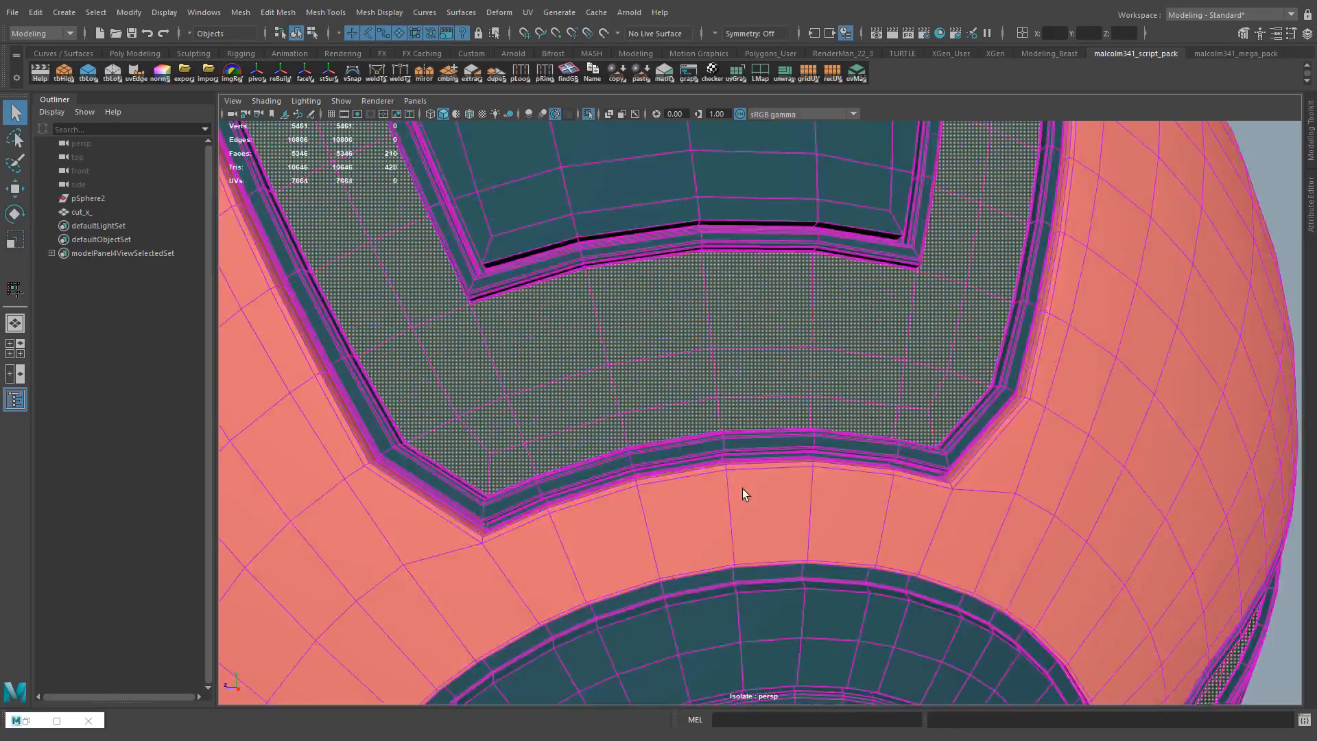
pyautogui.keyDown('alt'); pyautogui.moveTo(558, 285); pyautogui.dragTo(832, 526, button='middle'); pyautogui.keyUp('alt')
pyautogui.keyDown('alt'); pyautogui.moveTo(603, 439); pyautogui.dragTo(315, 493, button='right'); pyautogui.keyUp('alt')
pyautogui.hotkey('shift', '.')
# Try assigning a new Lambert material to the selected strips and changing lambert3's color to yellow
pyautogui.keyDown('alt'); pyautogui.moveTo(651, 473); pyautogui.dragTo(664, 356); pyautogui.keyUp('alt')
pyautogui.moveTo(664, 356); pyautogui.dragTo(762, 701, button='right')
pyautogui.click(1256, 137)
pyautogui.click(1130, 290)
pyautogui.click(1089, 253)
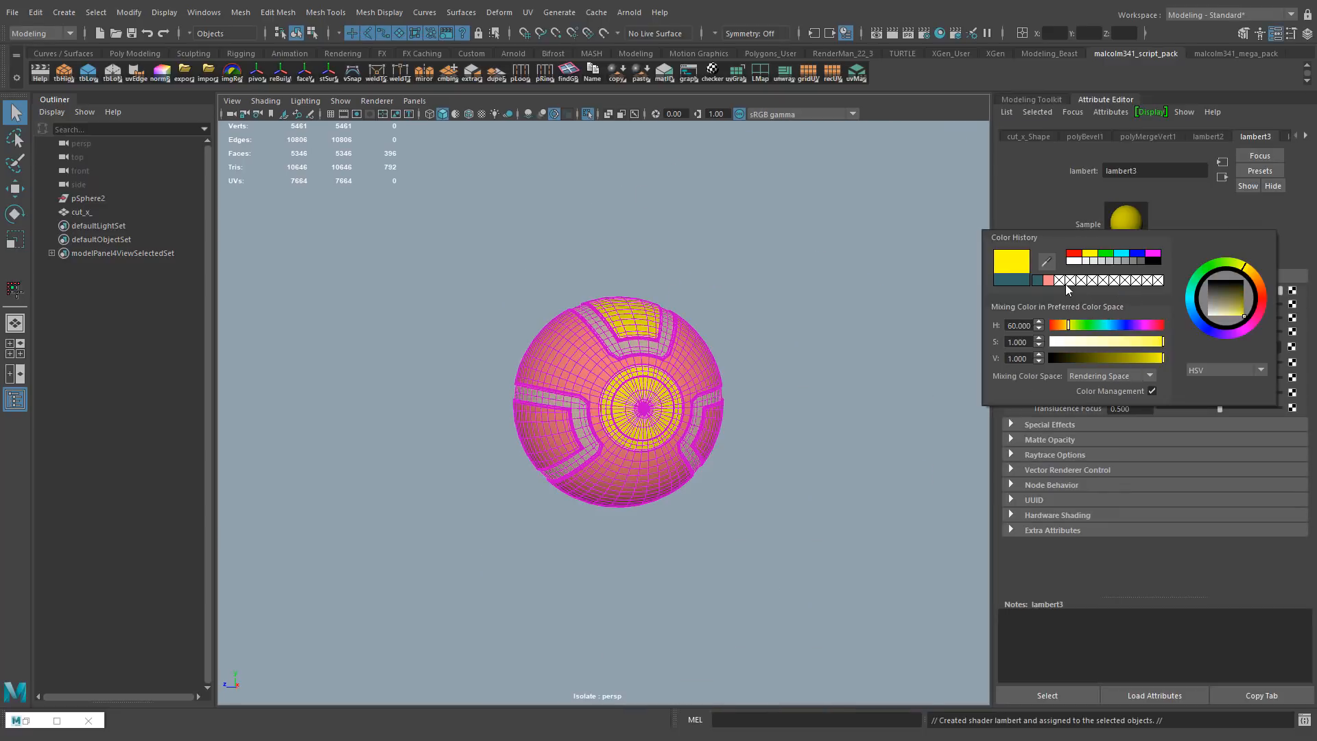
pyautogui.moveTo(1068, 325); pyautogui.dragTo(1062, 325)
pyautogui.moveTo(1163, 342); pyautogui.dragTo(1150, 342)
pyautogui.keyDown('alt'); pyautogui.moveTo(727, 398); pyautogui.dragTo(889, 275, button='right'); pyautogui.keyUp('alt')
pyautogui.keyDown('alt'); pyautogui.moveTo(731, 377); pyautogui.dragTo(691, 388); pyautogui.keyUp('alt')
pyautogui.hotkey('ctrl', 'z')
pyautogui.hotkey('ctrl', 'z')
pyautogui.hotkey('ctrl', 'z')
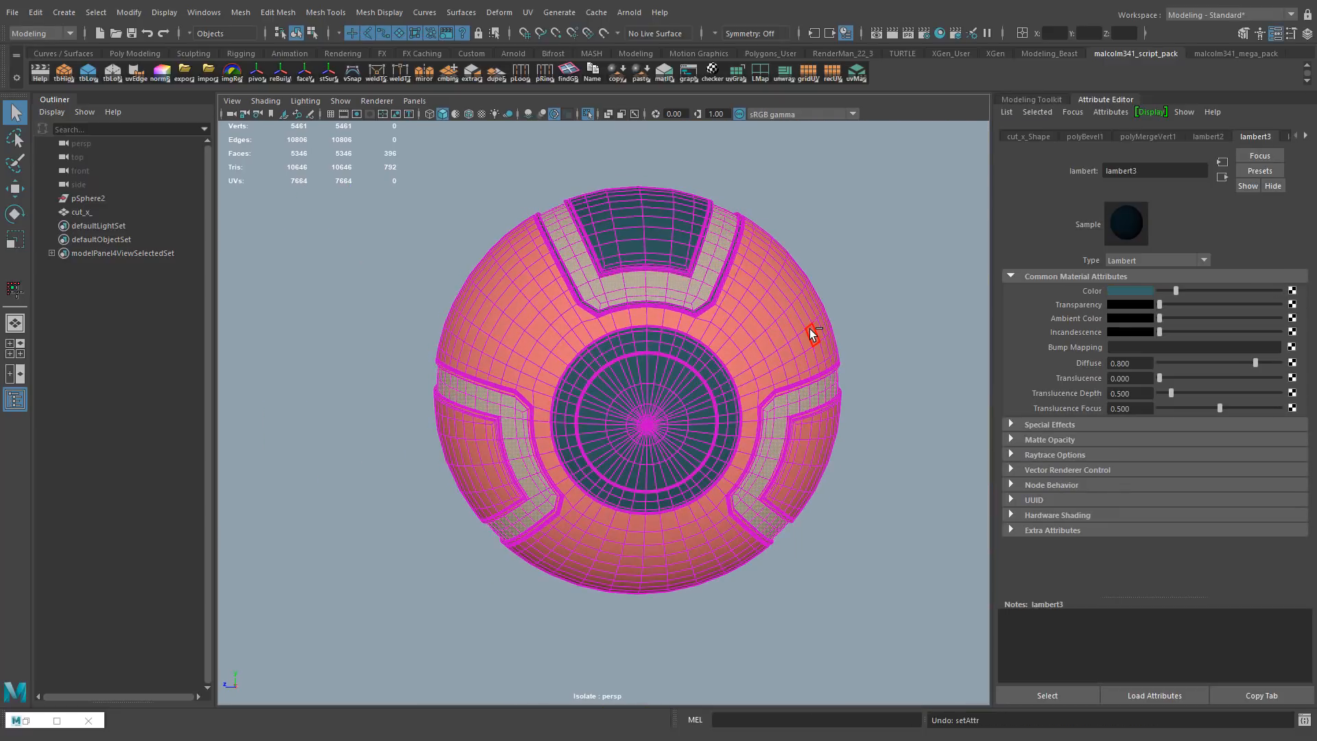
# Try deleting the selected faces of the U-shaped strips
pyautogui.keyDown('alt'); pyautogui.moveTo(686, 377); pyautogui.dragTo(700, 288, button='right'); pyautogui.keyUp('alt')
pyautogui.keyDown('alt'); pyautogui.moveTo(699, 288); pyautogui.dragTo(775, 312); pyautogui.keyUp('alt')
pyautogui.hotkey('ctrl', 'z')
pyautogui.press('Delete')
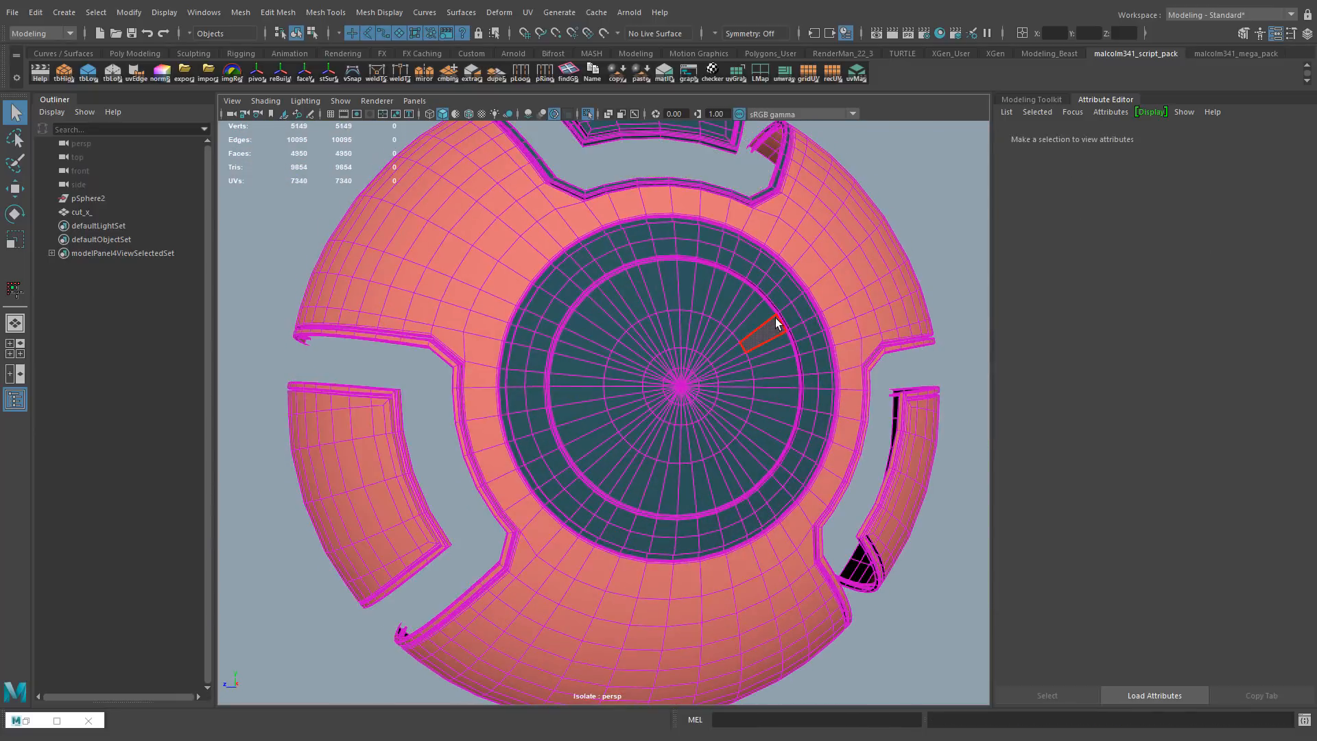
pyautogui.hotkey('ctrl', 'z')
# Add the face rings between the inner and outer circular grooves to the selected U-shaped strips
pyautogui.keyDown('alt'); pyautogui.moveTo(762, 264); pyautogui.dragTo(738, 299); pyautogui.keyUp('alt')
pyautogui.keyDown('alt'); pyautogui.moveTo(738, 300); pyautogui.dragTo(762, 237, button='right'); pyautogui.keyUp('alt')
pyautogui.keyDown('shift'); pyautogui.click(626, 232); pyautogui.keyUp('shift')
pyautogui.keyDown('alt'); pyautogui.moveTo(669, 223); pyautogui.dragTo(738, 236, button='right'); pyautogui.keyUp('alt')
pyautogui.keyDown('alt'); pyautogui.moveTo(744, 274); pyautogui.dragTo(796, 329); pyautogui.keyUp('alt')
pyautogui.keyDown('shift'); pyautogui.doubleClick(801, 352); pyautogui.keyUp('shift')
pyautogui.keyDown('shift'); pyautogui.click(817, 403); pyautogui.keyUp('shift')
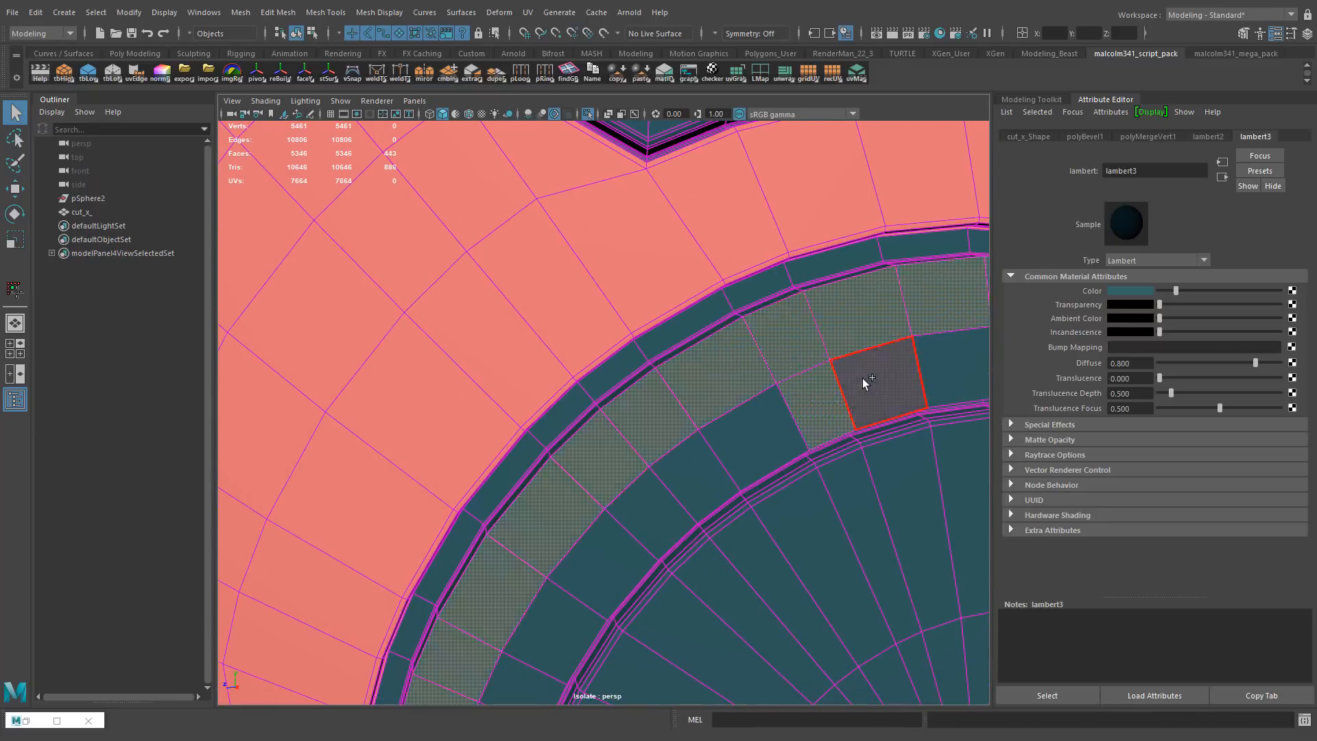
pyautogui.keyDown('shift'); pyautogui.doubleClick(863, 377); pyautogui.keyUp('shift')
pyautogui.keyDown('alt'); pyautogui.moveTo(863, 377); pyautogui.dragTo(810, 384, button='right'); pyautogui.keyUp('alt')
pyautogui.keyDown('alt'); pyautogui.moveTo(824, 370); pyautogui.dragTo(800, 348); pyautogui.keyUp('alt')
# Assign a new Lambert material to the selected strips and ring, and set its color to yellow-orange
pyautogui.moveTo(574, 371); pyautogui.dragTo(591, 577, button='right')
pyautogui.click(1244, 130)
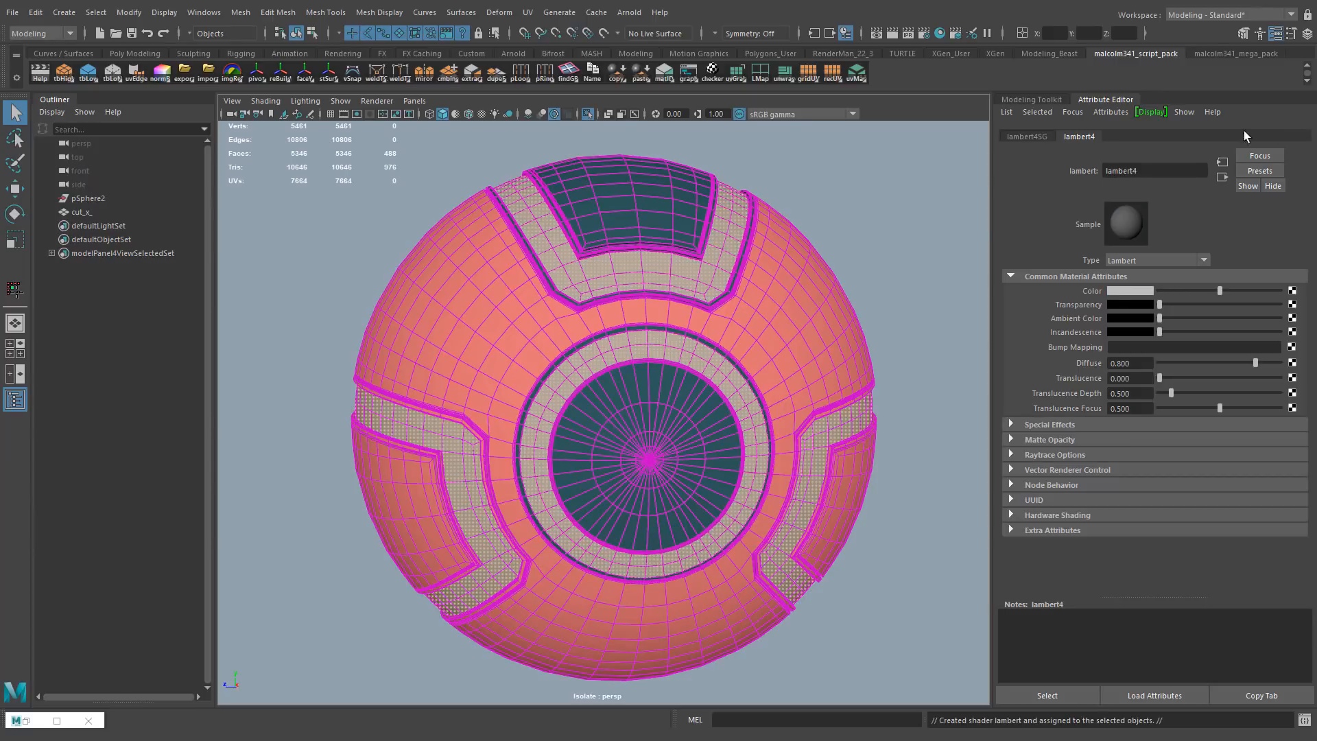
pyautogui.click(1129, 291)
pyautogui.moveTo(1070, 328); pyautogui.dragTo(1057, 328)
pyautogui.click(1136, 345)
pyautogui.moveTo(1135, 362); pyautogui.dragTo(1159, 361)
pyautogui.click(844, 227)
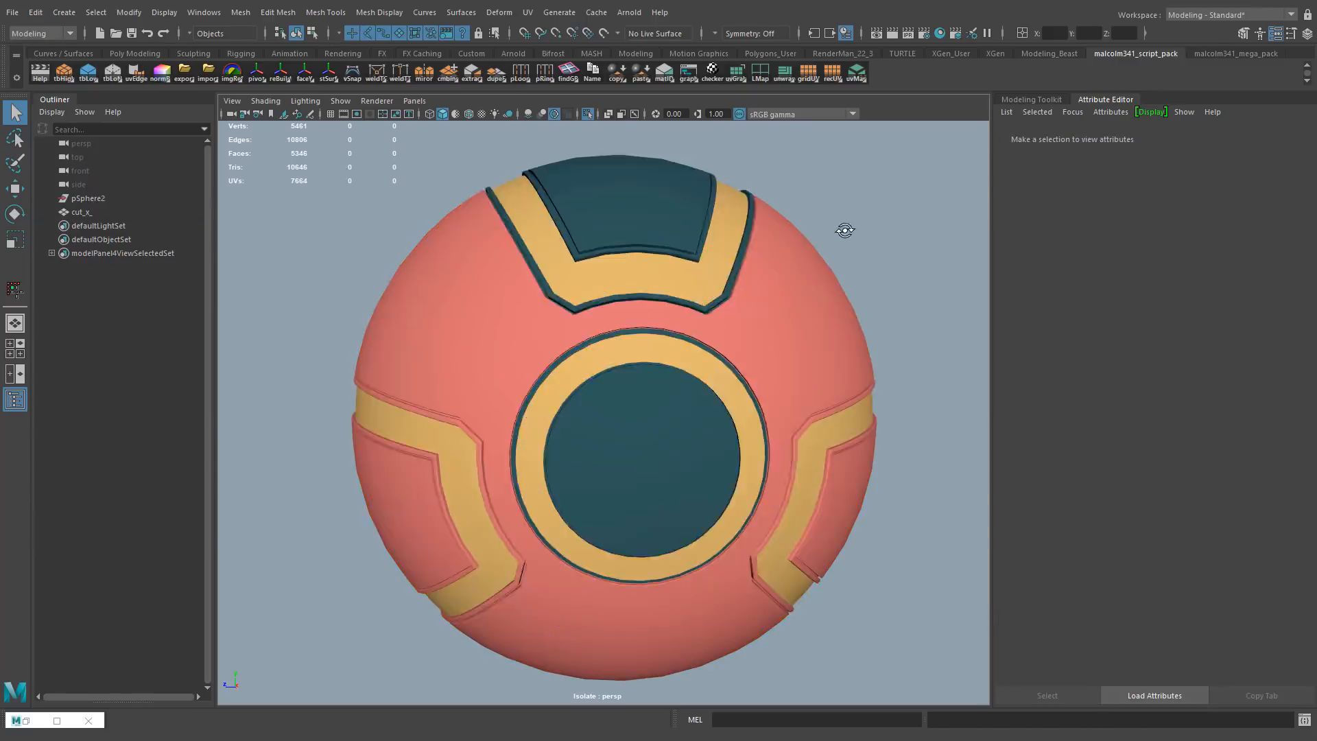
pyautogui.moveTo(844, 226)
pyautogui.keyDown('alt'); pyautogui.mouseDown()
pyautogui.moveTo(896, 226)
pyautogui.moveTo(830, 235)
pyautogui.moveTo(850, 224)
pyautogui.mouseUp(); pyautogui.keyUp('alt')
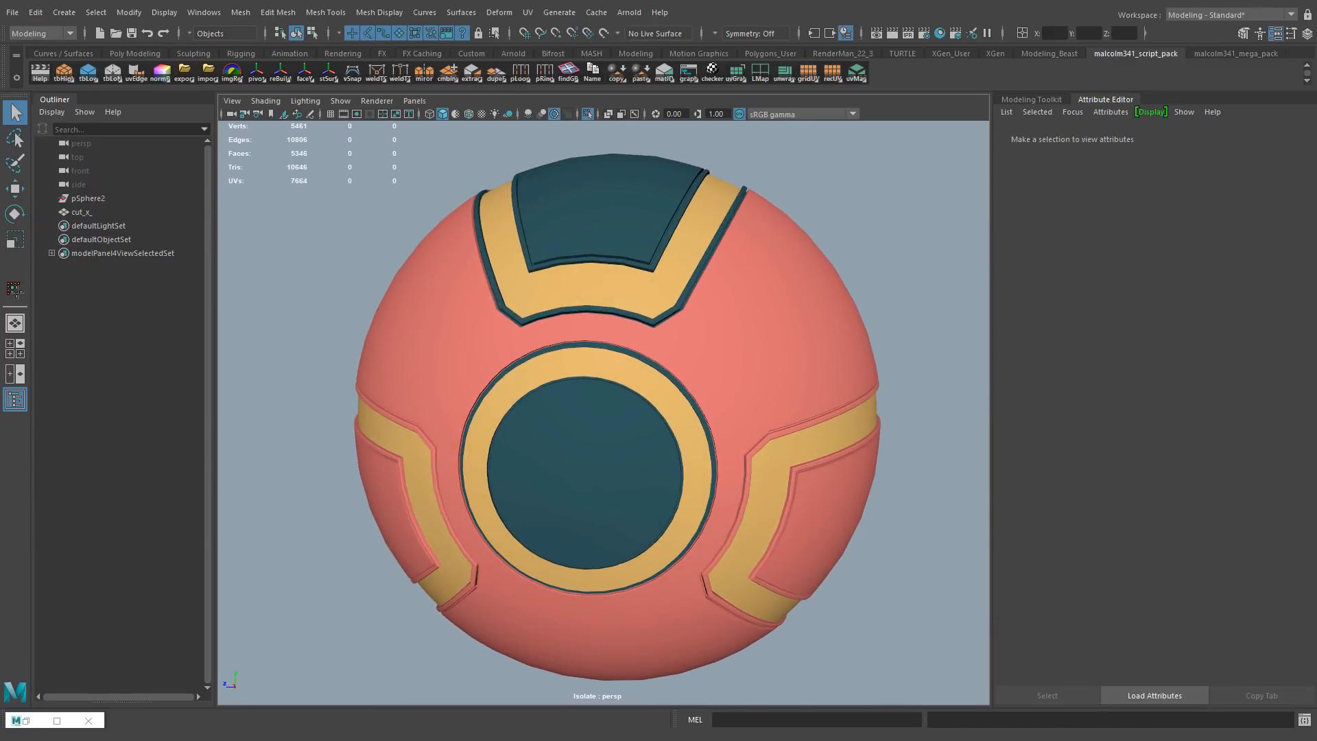
# Examine the colored sphere and its grooved panels from different sides
pyautogui.keyDown('alt'); pyautogui.moveTo(439, 274); pyautogui.dragTo(523, 274, button='right'); pyautogui.keyUp('alt')
pyautogui.keyDown('alt'); pyautogui.moveTo(523, 274); pyautogui.dragTo(555, 274); pyautogui.keyUp('alt')
pyautogui.keyDown('alt'); pyautogui.moveTo(555, 274); pyautogui.dragTo(392, 318, button='right'); pyautogui.keyUp('alt')
pyautogui.keyDown('alt'); pyautogui.moveTo(393, 318); pyautogui.dragTo(425, 314); pyautogui.keyUp('alt')
pyautogui.keyDown('alt'); pyautogui.moveTo(384, 343); pyautogui.dragTo(468, 384, button='right'); pyautogui.keyUp('alt')
pyautogui.keyDown('alt'); pyautogui.moveTo(467, 384); pyautogui.dragTo(474, 309); pyautogui.keyUp('alt')
pyautogui.keyDown('alt'); pyautogui.moveTo(686, 309); pyautogui.dragTo(562, 332, button='right'); pyautogui.keyUp('alt')
pyautogui.hotkey('ctrl', 'z')
pyautogui.hotkey('ctrl', 'z')
pyautogui.hotkey('ctrl', 'z')
pyautogui.hotkey('ctrl', 'z')
pyautogui.keyDown('alt'); pyautogui.moveTo(514, 391); pyautogui.dragTo(479, 362); pyautogui.keyUp('alt')
pyautogui.hotkey('ctrl', 'z')
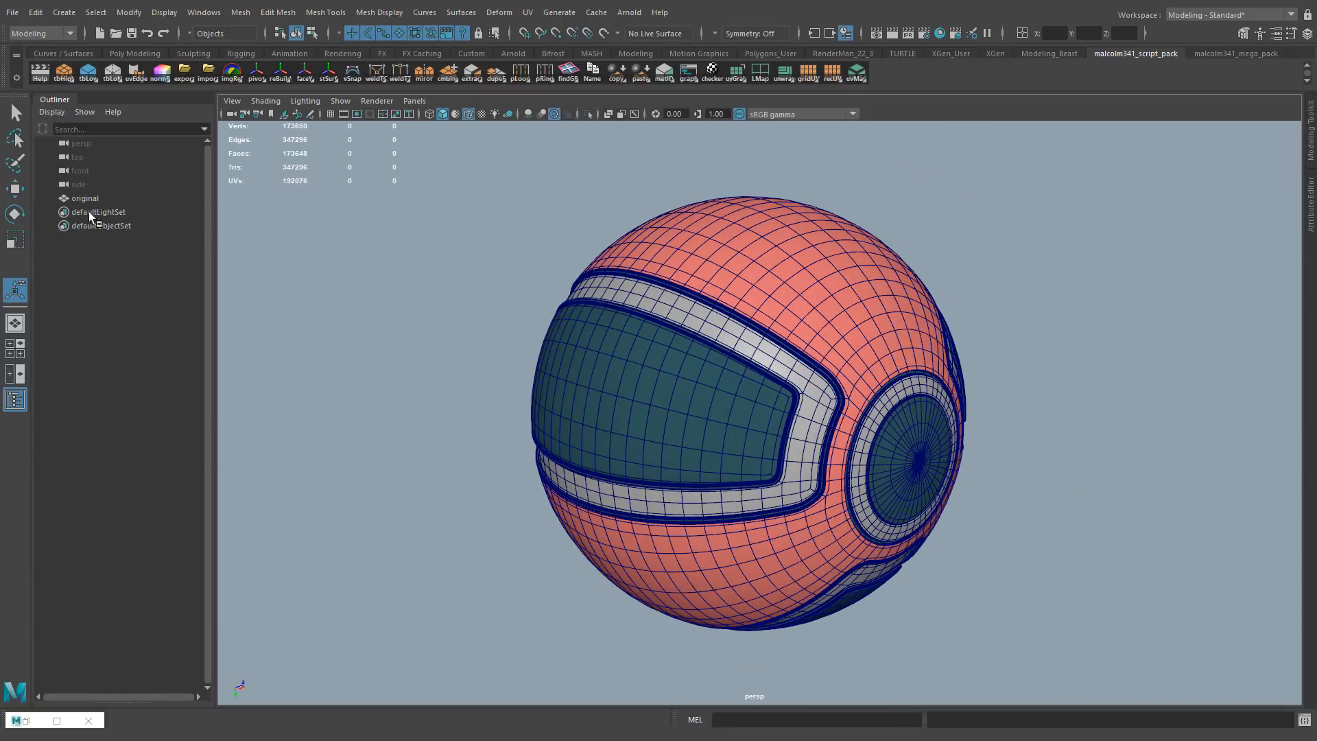
# Duplicate the original sphere and rename the copy ball_high
pyautogui.click(80, 198)
pyautogui.hotkey('ctrl', 'd')
pyautogui.doubleClick(92, 212)
pyautogui.write('ball_high')
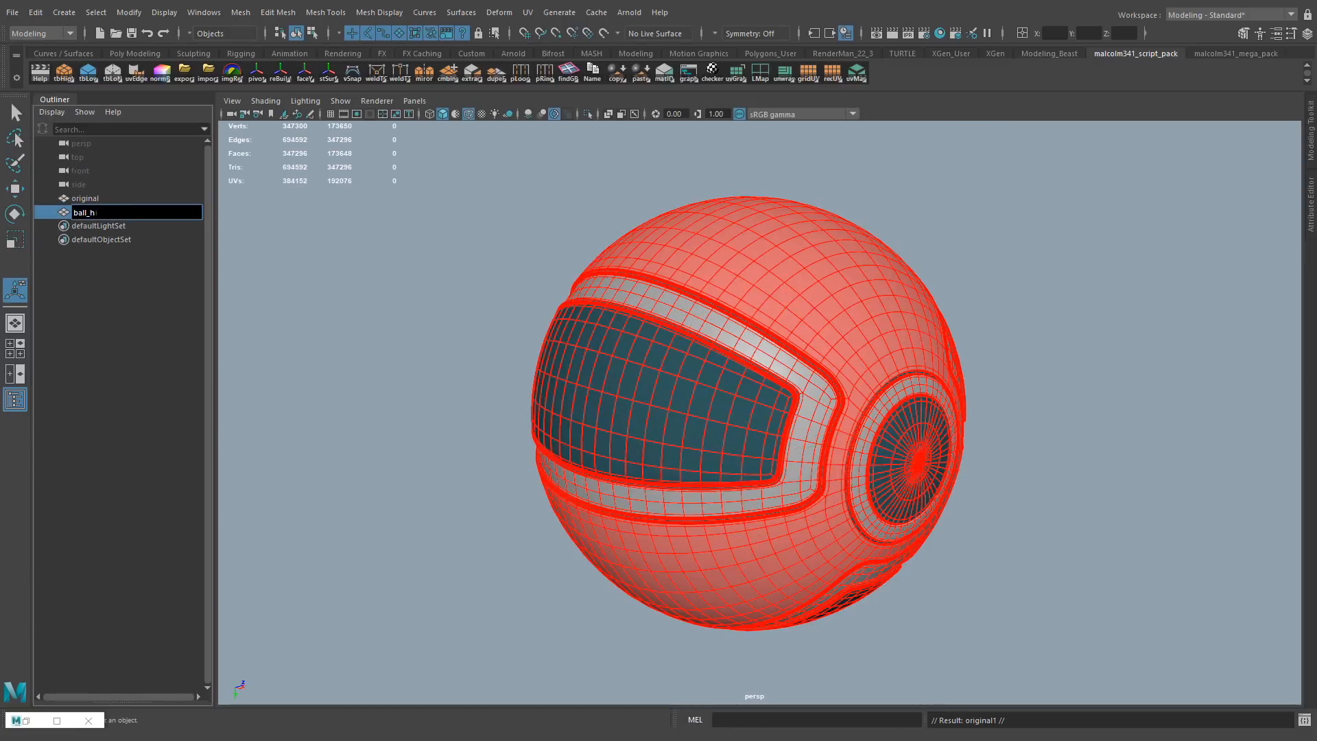
# Hide the original sphere and display ball_high with smooth mesh preview
pyautogui.click(92, 198)
pyautogui.hotkey('ctrl', 'h')
pyautogui.click(614, 341)
pyautogui.keyDown('alt'); pyautogui.moveTo(535, 242); pyautogui.dragTo(544, 239); pyautogui.keyUp('alt')
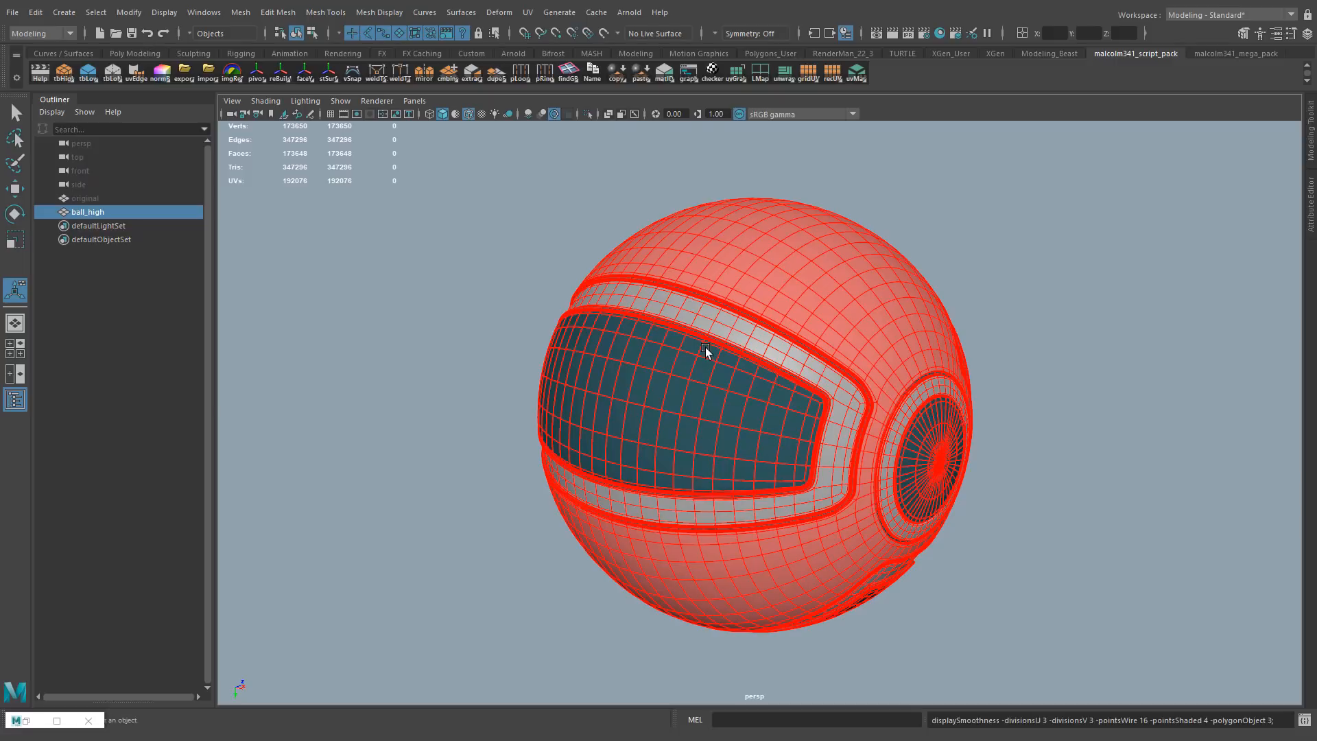
# Try converting ball_high from polygons to a subdivision surface
pyautogui.scroll(2, 700, 348)
pyautogui.click(129, 12)
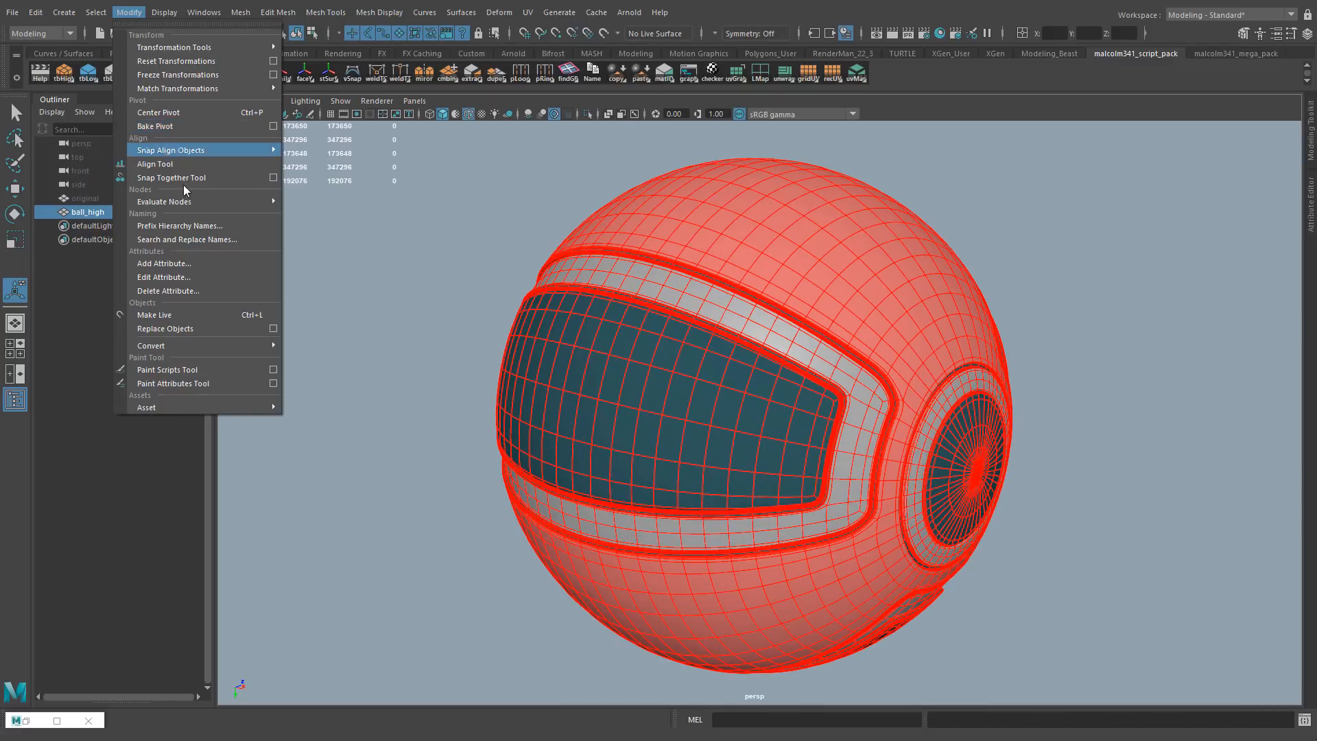
pyautogui.moveTo(171, 344)
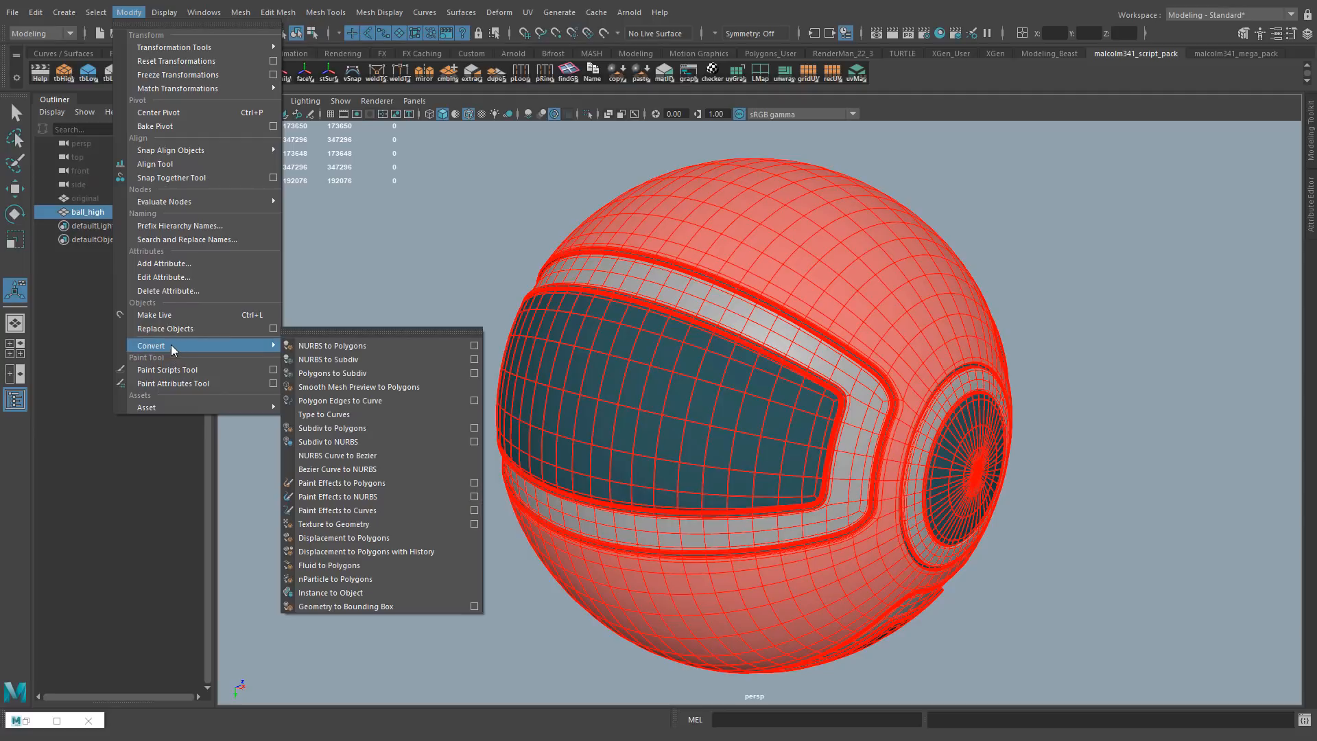
pyautogui.click(330, 373)
# Convert ball_high's smooth mesh preview to polygons and return to object selection
pyautogui.click(127, 12)
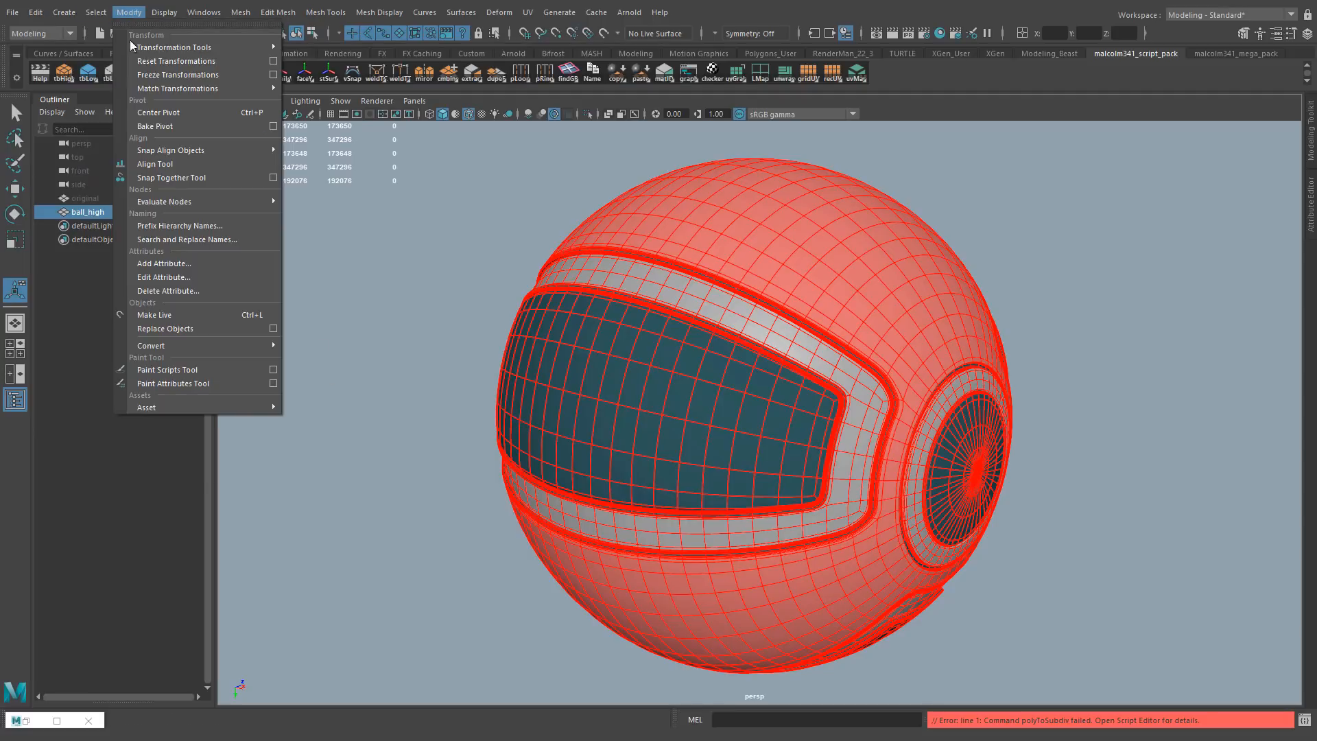
pyautogui.moveTo(173, 349)
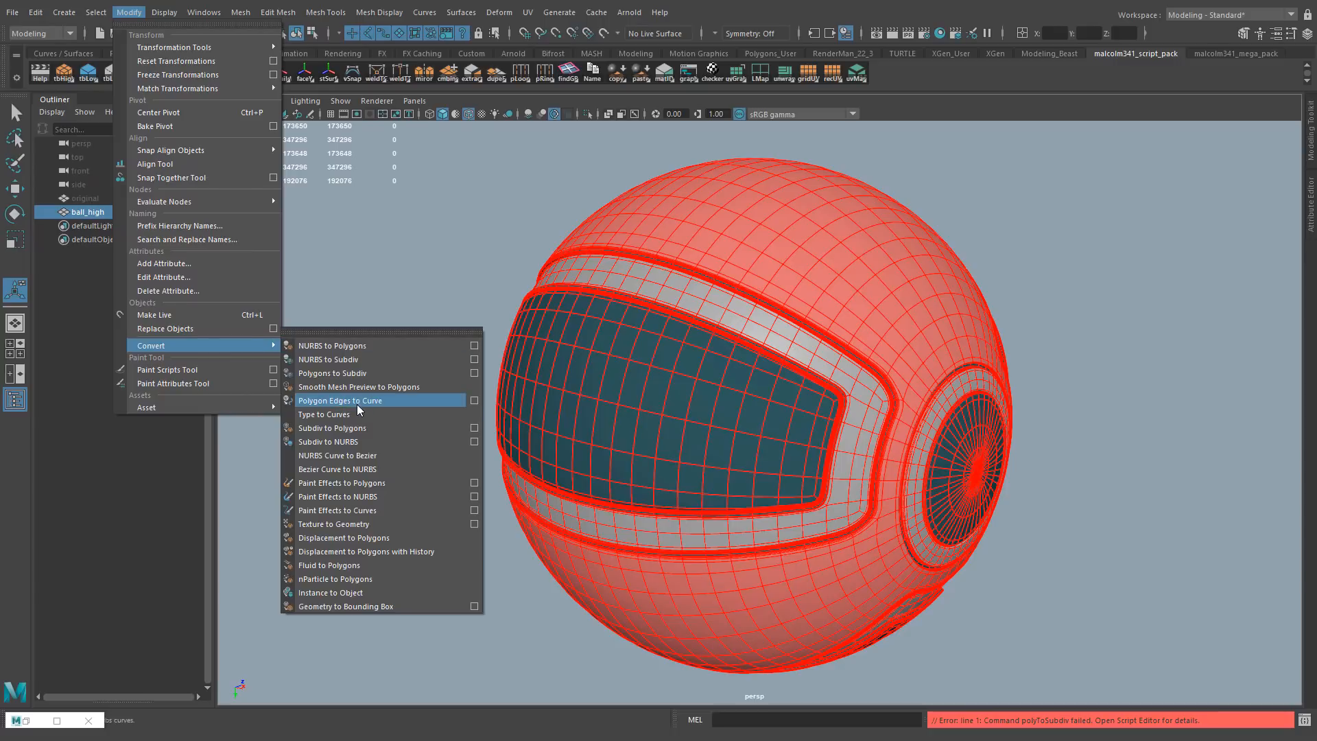
pyautogui.click(346, 387)
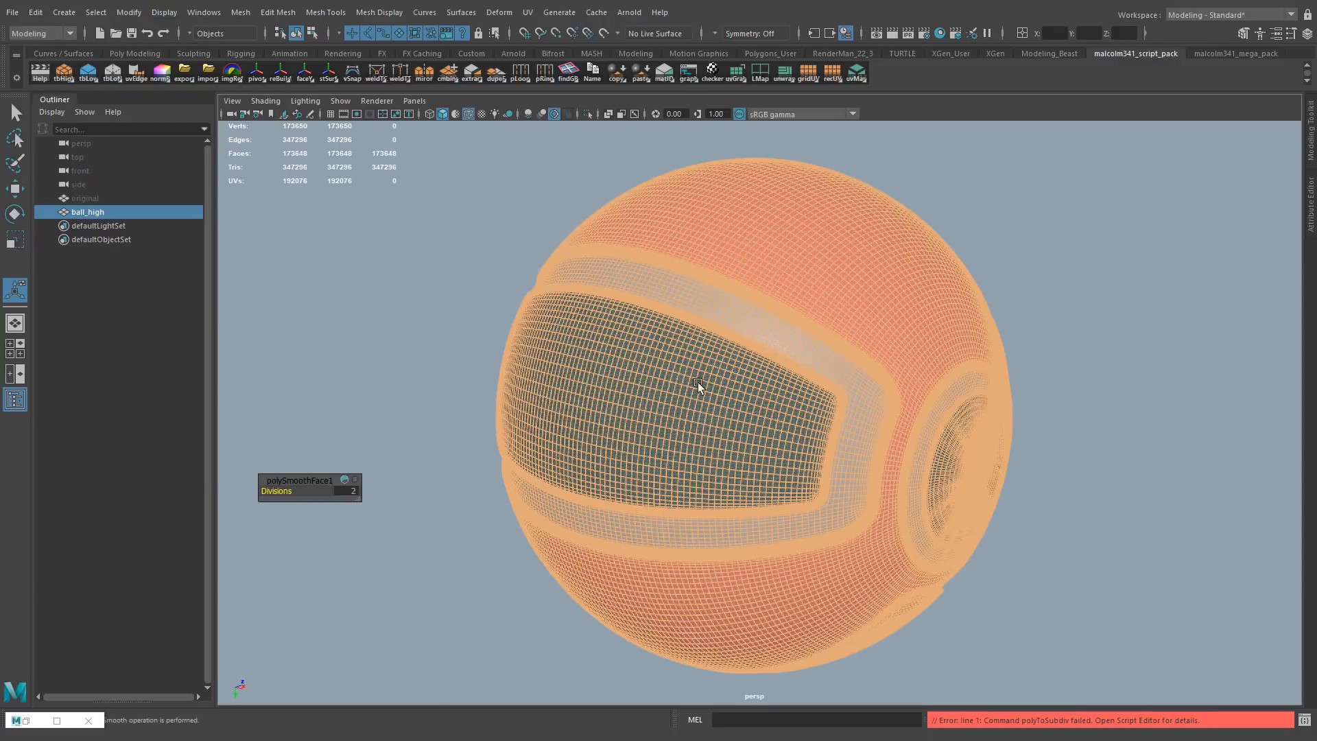
pyautogui.click(414, 194)
pyautogui.rightClick(795, 257)
pyautogui.click(865, 237)
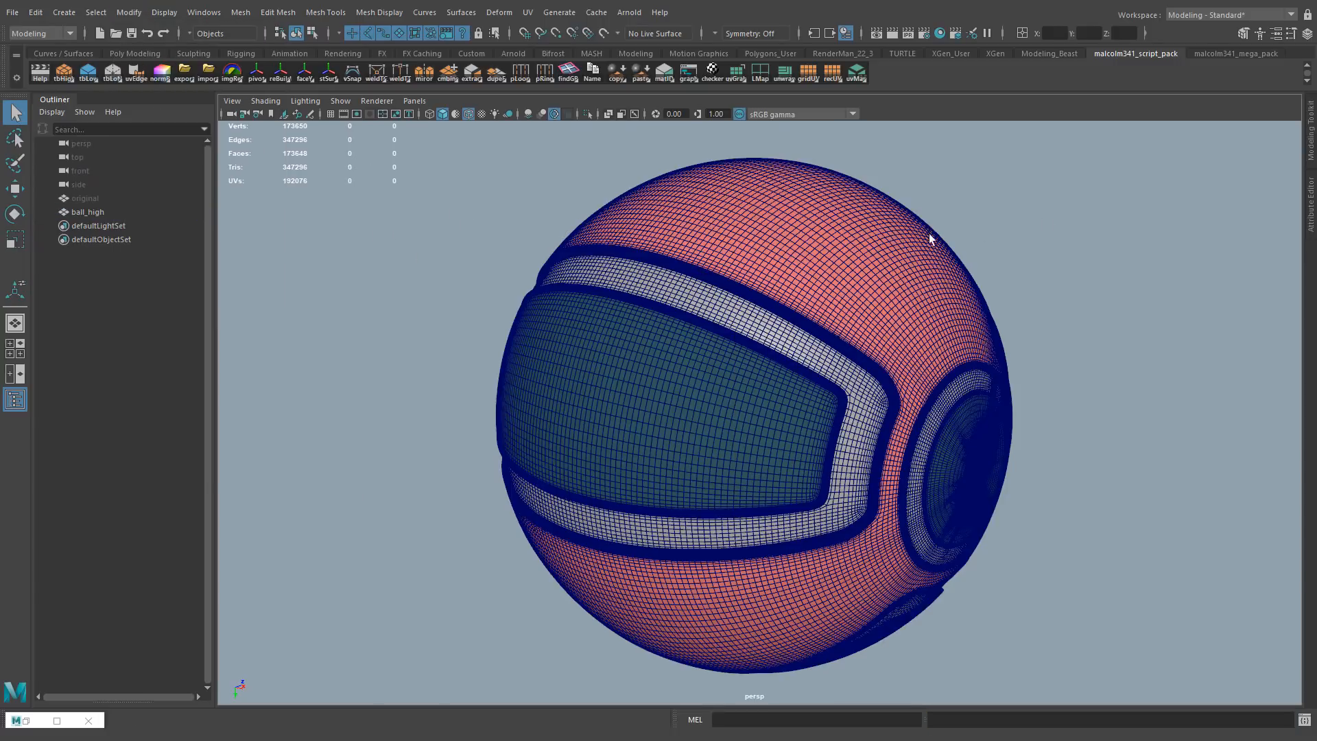
# Turn off the wireframe-on-shaded display for the high-poly ball and clear the selection
pyautogui.click(265, 100)
pyautogui.click(290, 227)
pyautogui.keyDown('alt'); pyautogui.moveTo(290, 223); pyautogui.dragTo(429, 224); pyautogui.keyUp('alt')
pyautogui.click(627, 204)
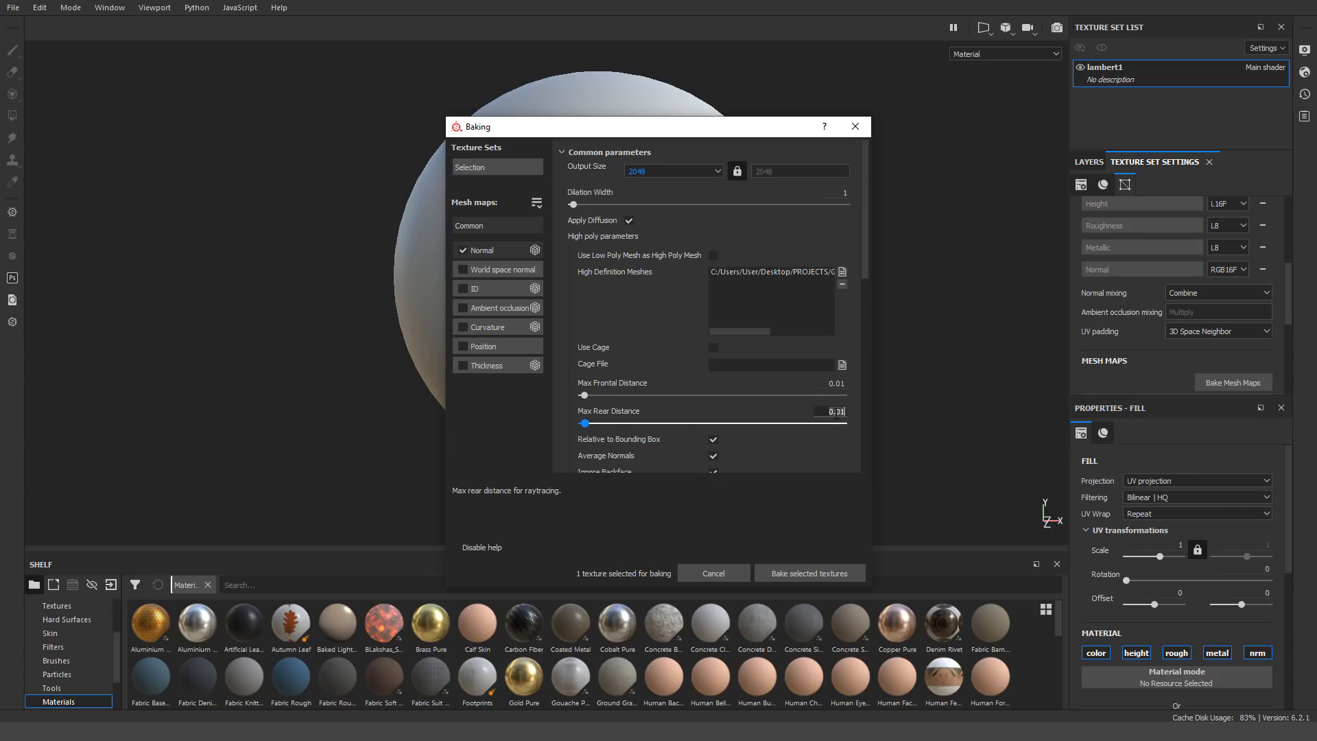
# In Substance Painter, bake the normal map from the high-definition mesh with a max rear distance of 0.1 and inspect the baked grooves
pyautogui.scroll(-1, 754, 423)
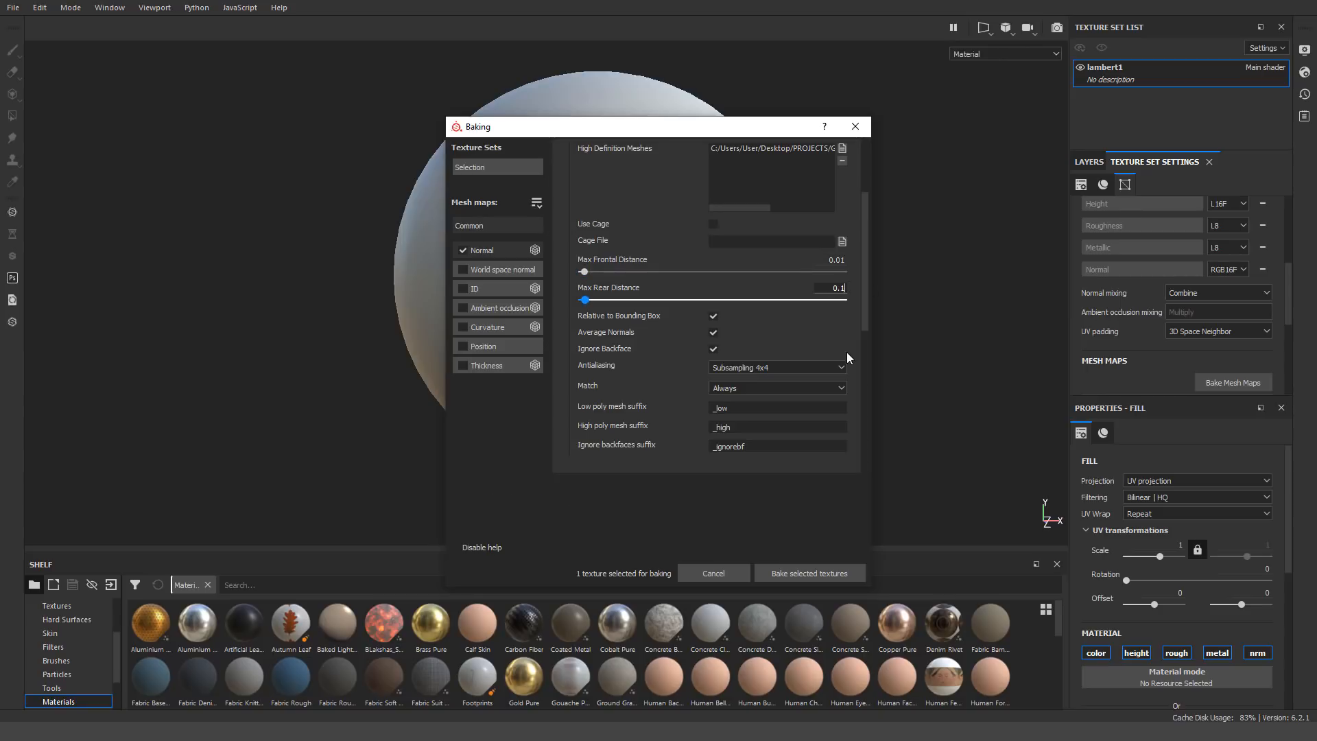
pyautogui.click(809, 573)
pyautogui.click(748, 430)
pyautogui.keyDown('alt'); pyautogui.moveTo(748, 430); pyautogui.dragTo(729, 240); pyautogui.keyUp('alt')
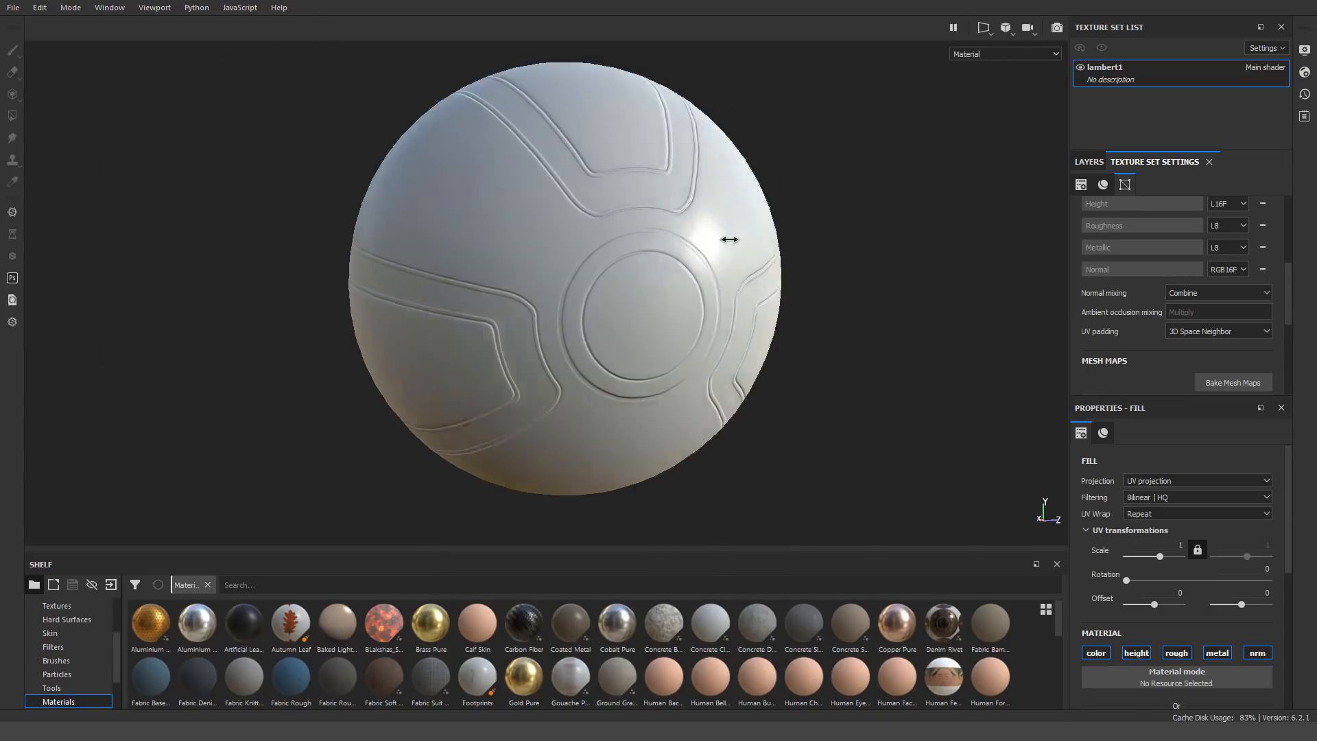
pyautogui.keyDown('shift'); pyautogui.moveTo(729, 240); pyautogui.dragTo(526, 254, button='right'); pyautogui.keyUp('shift')
pyautogui.scroll(5, 615, 262)
pyautogui.keyDown('alt'); pyautogui.moveTo(614, 261); pyautogui.dragTo(356, 381); pyautogui.keyUp('alt')
# Set the lambert1 texture set size to 4096 and inspect the grooves up close
pyautogui.scroll(-4, 573, 338)
pyautogui.scroll(-3, 383, 379)
pyautogui.scroll(4, 1164, 251)
pyautogui.click(1164, 296)
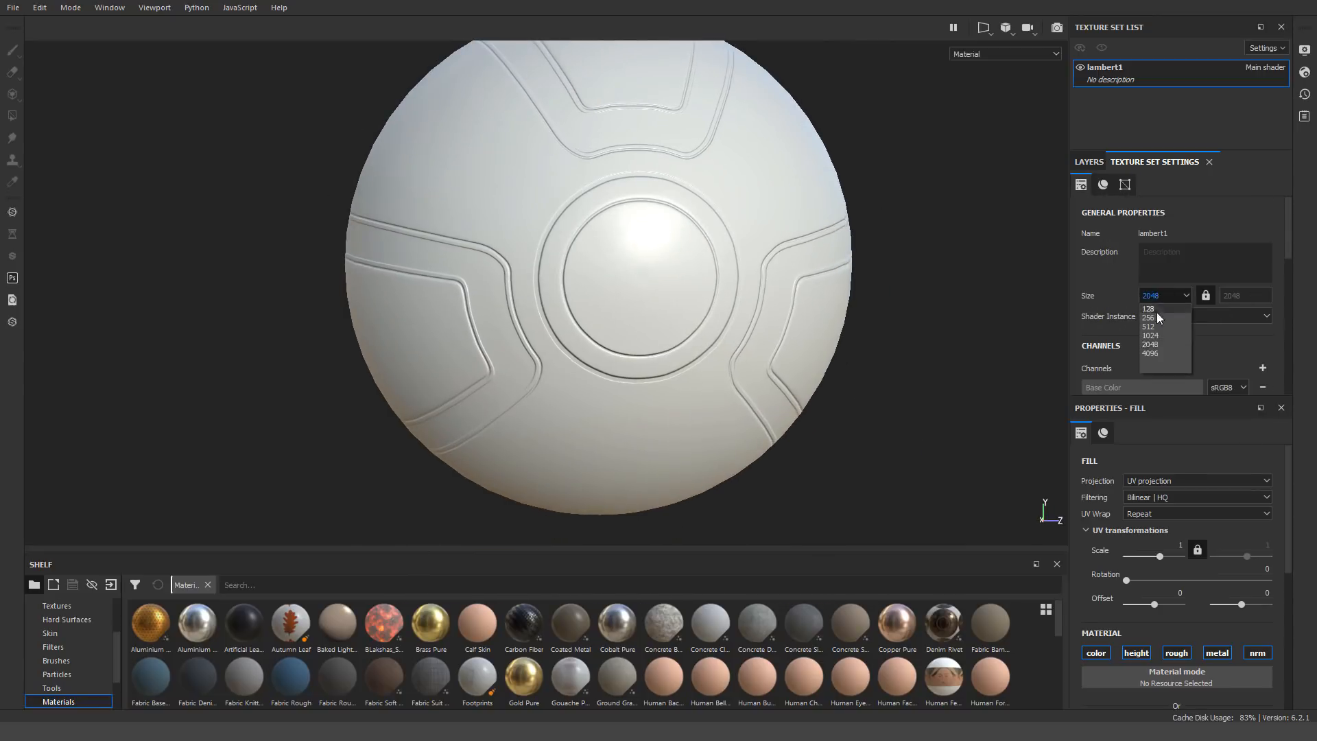
pyautogui.click(1160, 361)
pyautogui.scroll(5, 663, 336)
pyautogui.keyDown('alt'); pyautogui.moveTo(664, 335); pyautogui.dragTo(753, 301); pyautogui.keyUp('alt')
pyautogui.scroll(-3, 753, 301)
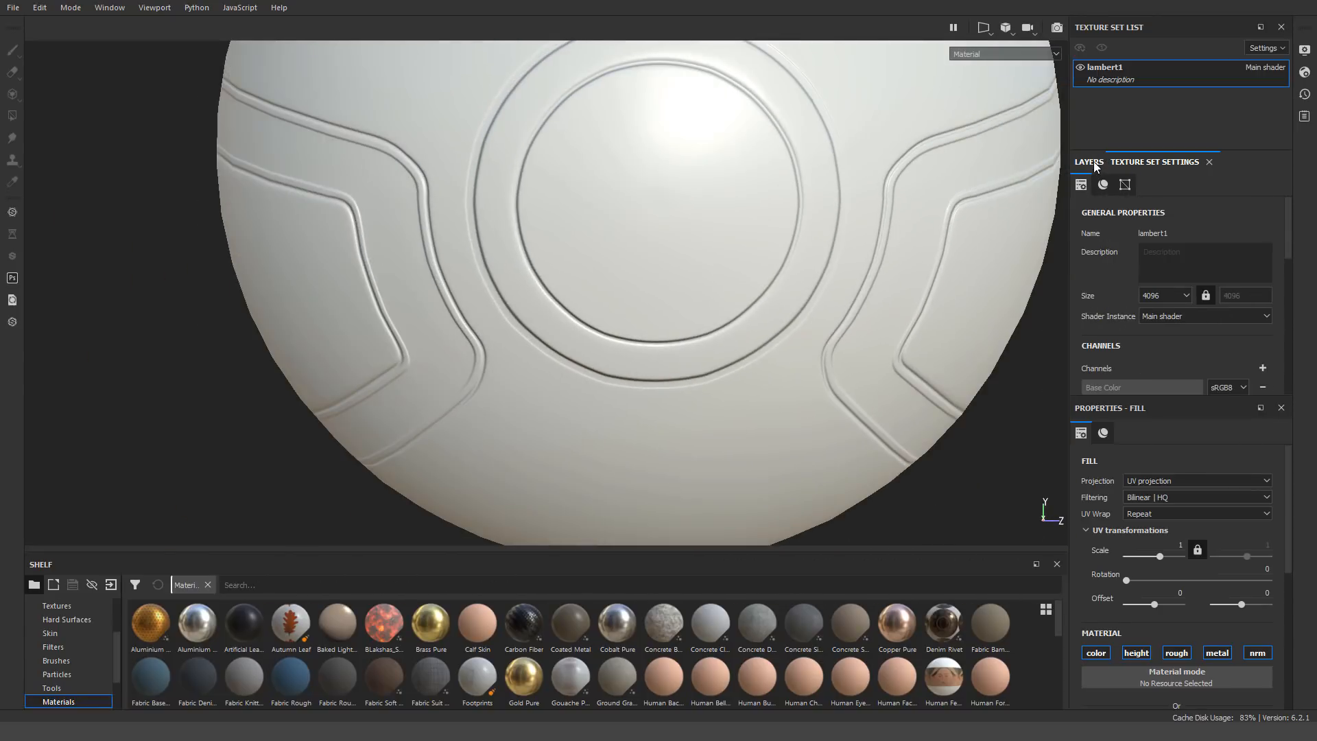
# Rebake the lambert1 normal map at a 2048 output size and clear all other mesh maps from the texture set
pyautogui.scroll(-5, 1176, 289)
pyautogui.click(1232, 300)
pyautogui.click(735, 368)
pyautogui.scroll(5, 630, 321)
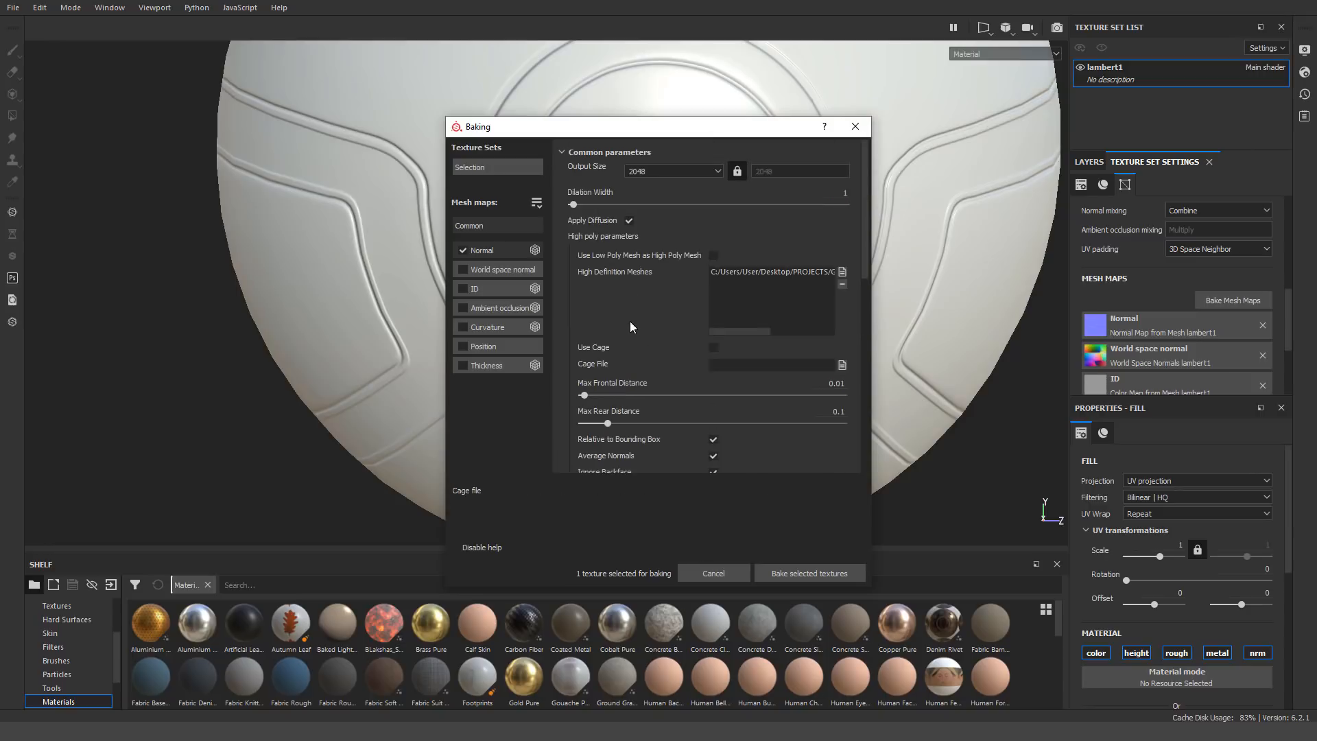
pyautogui.click(837, 573)
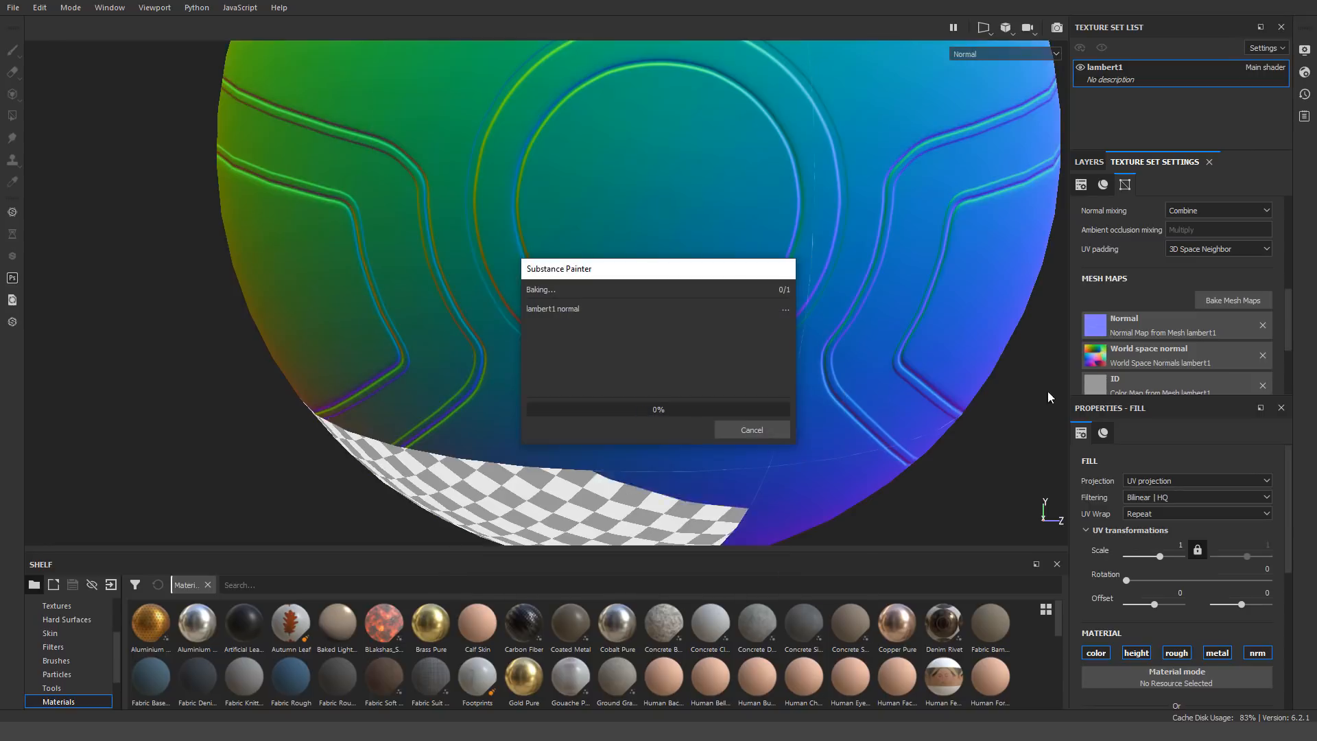
pyautogui.scroll(-4, 1261, 390)
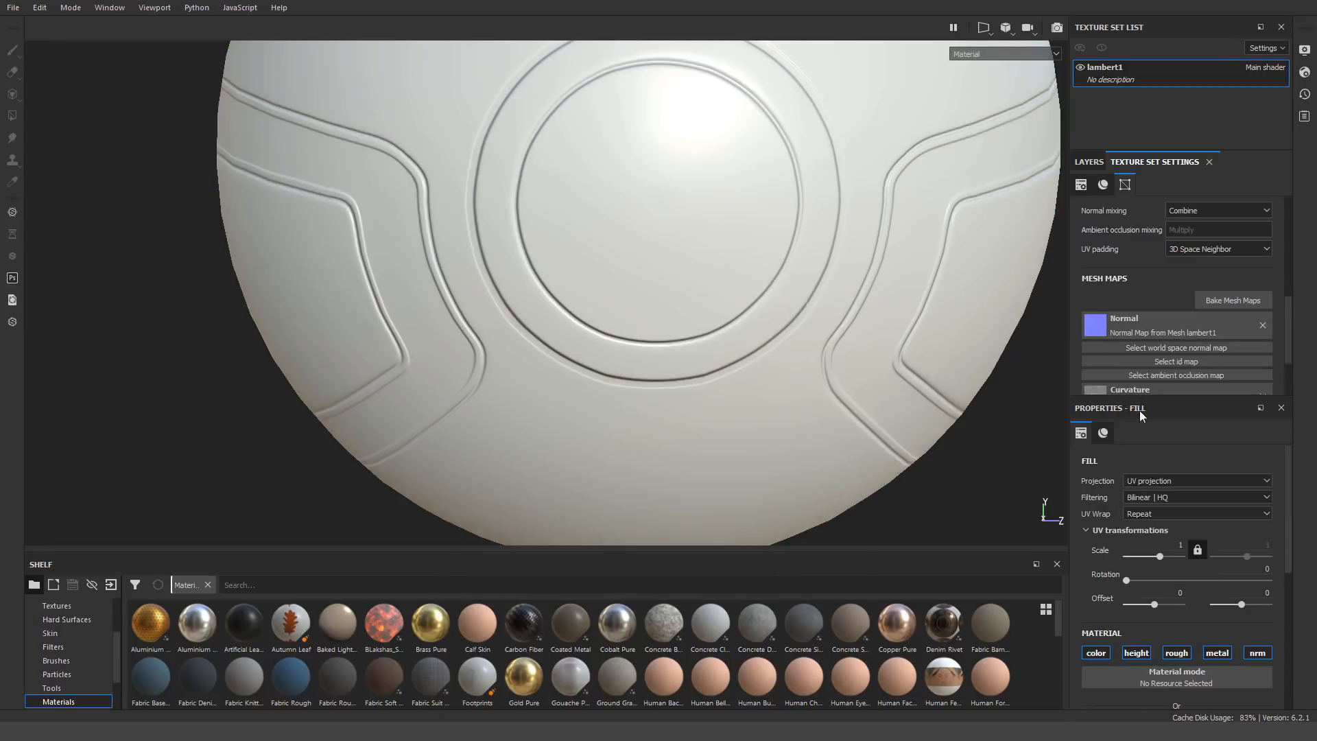
pyautogui.click(1233, 229)
pyautogui.click(785, 573)
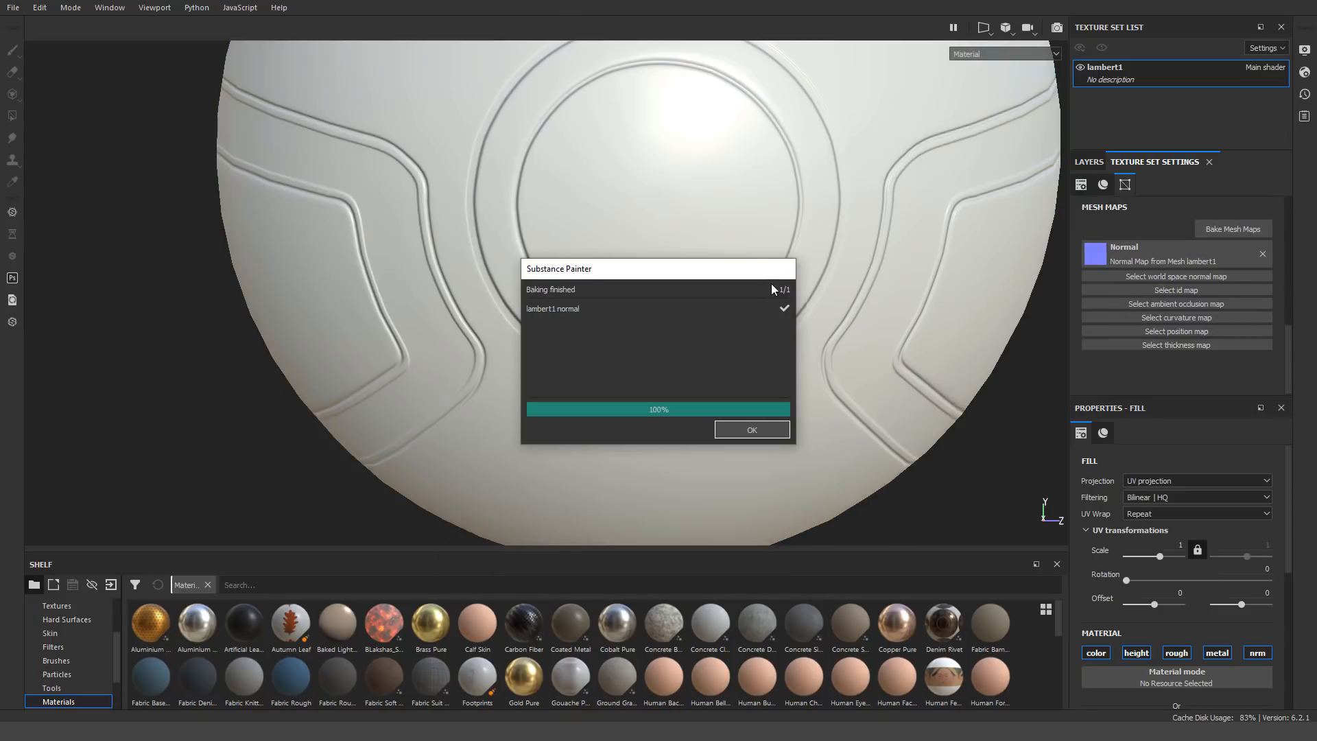
pyautogui.press('Return')
# Set the project's normal map format to OpenGL in the project configuration
pyautogui.click(14, 9)
pyautogui.moveTo(40, 8)
pyautogui.click(56, 81)
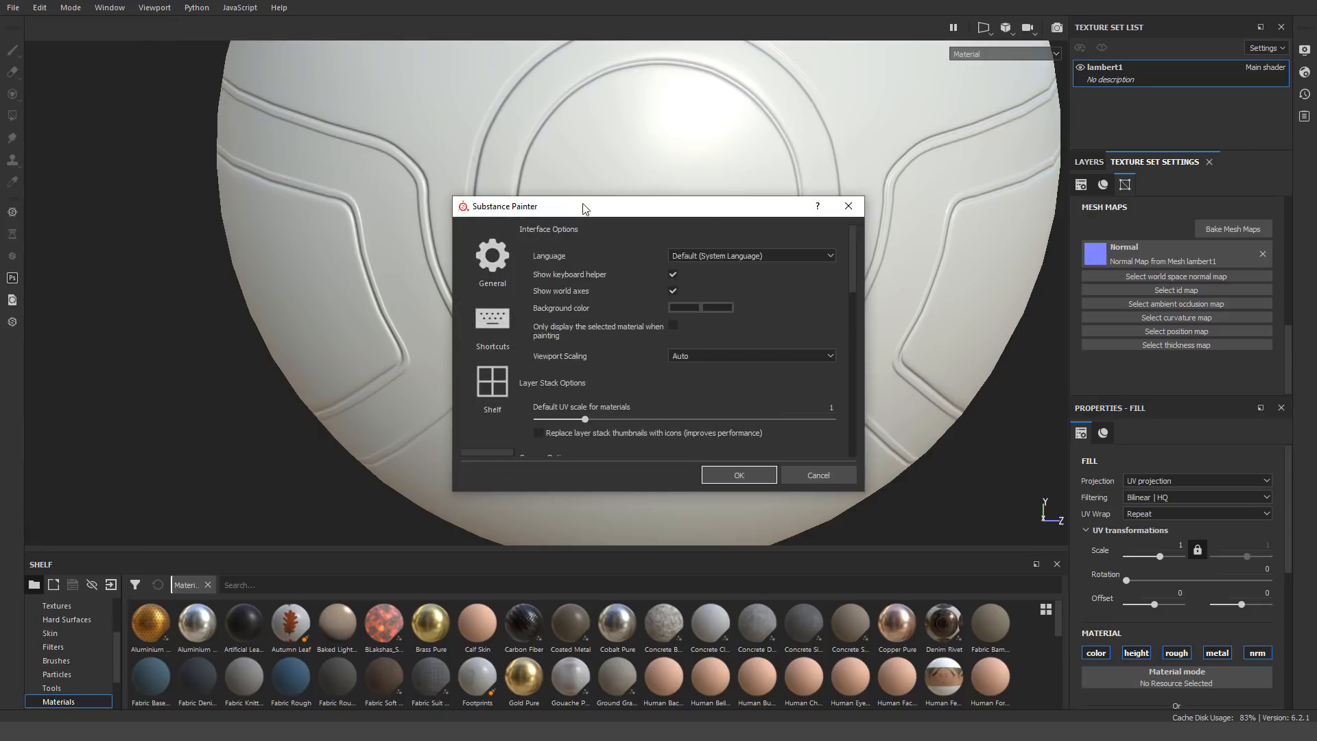
pyautogui.click(850, 206)
pyautogui.click(39, 8)
pyautogui.click(69, 52)
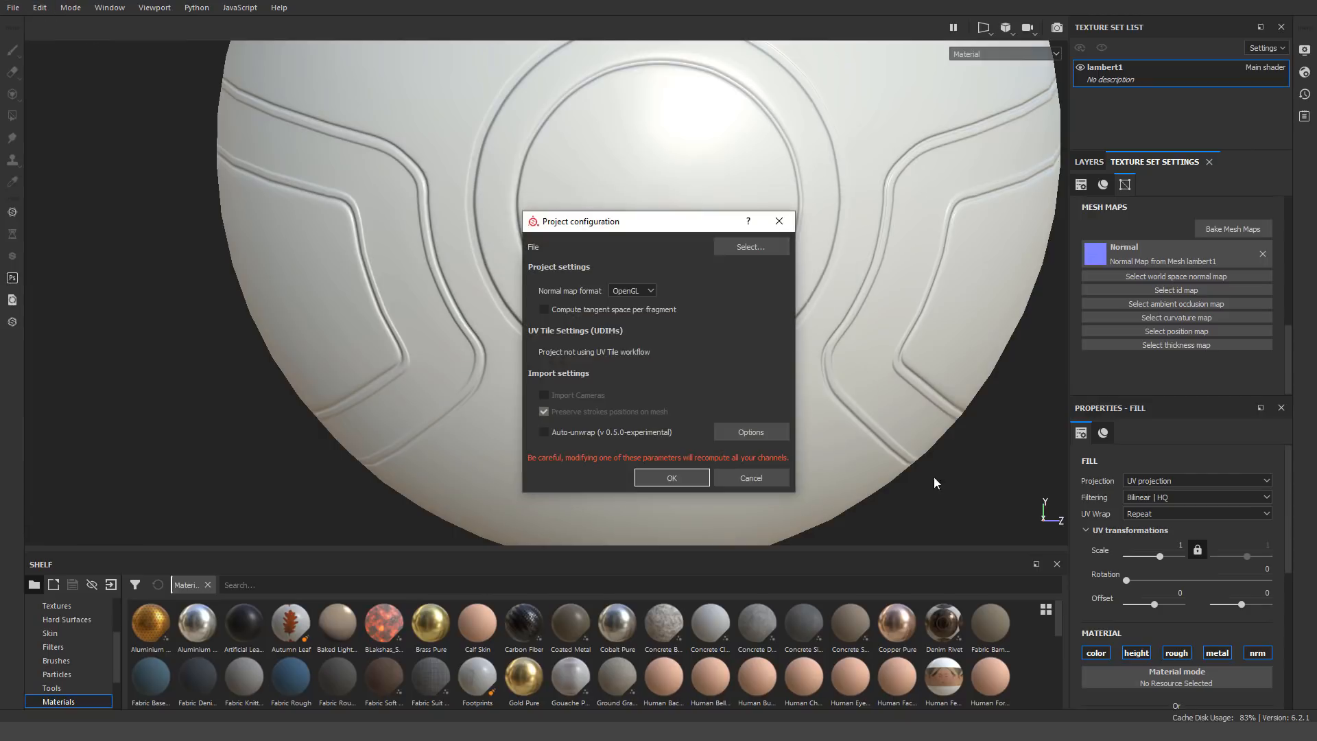
pyautogui.click(665, 479)
# Bake the normal map again under the OpenGL configuration and inspect the grooves around the ball
pyautogui.click(785, 573)
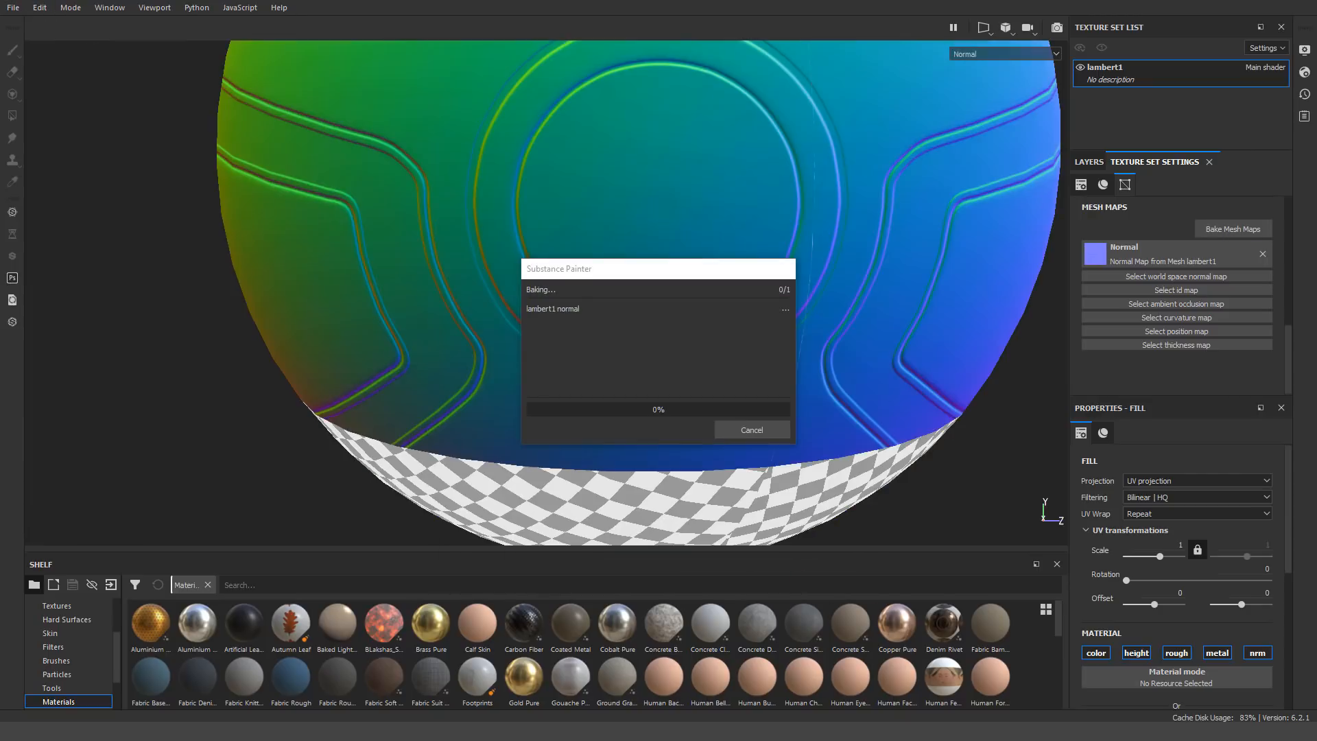
pyautogui.click(752, 430)
pyautogui.scroll(2, 670, 391)
pyautogui.scroll(-8, 670, 391)
pyautogui.keyDown('alt'); pyautogui.moveTo(670, 391); pyautogui.dragTo(699, 350); pyautogui.keyUp('alt')
# Bake the world space normal, ID, ambient occlusion, curvature and position maps for lambert1, leaving Normal and Thickness out
pyautogui.click(1232, 229)
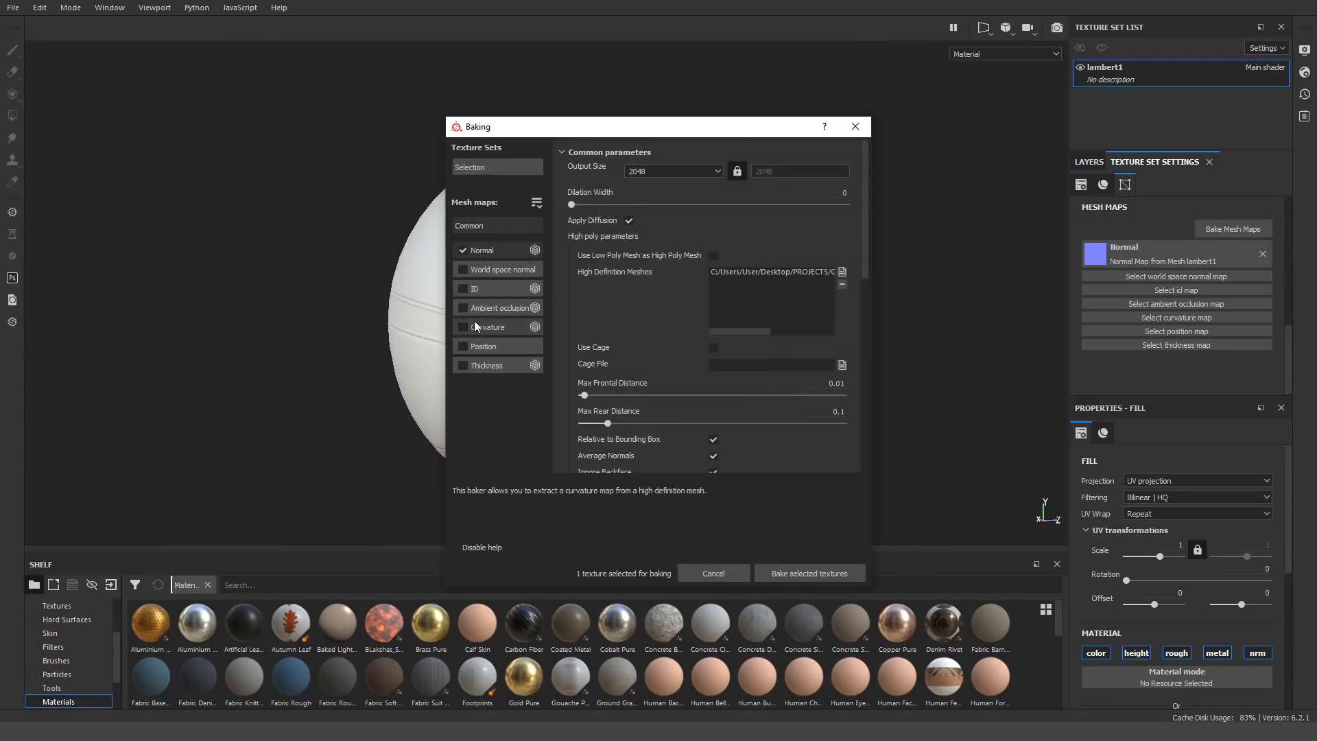
pyautogui.scroll(-10, 765, 180)
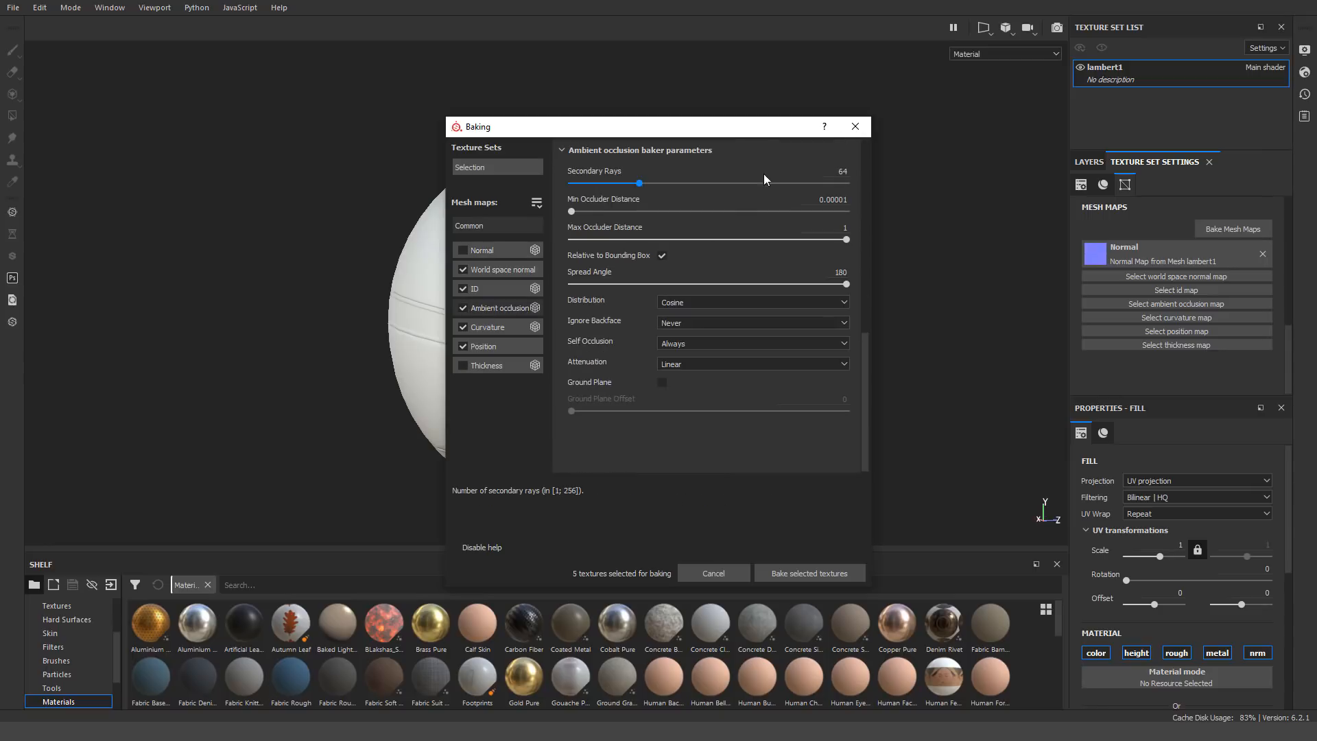
pyautogui.click(784, 578)
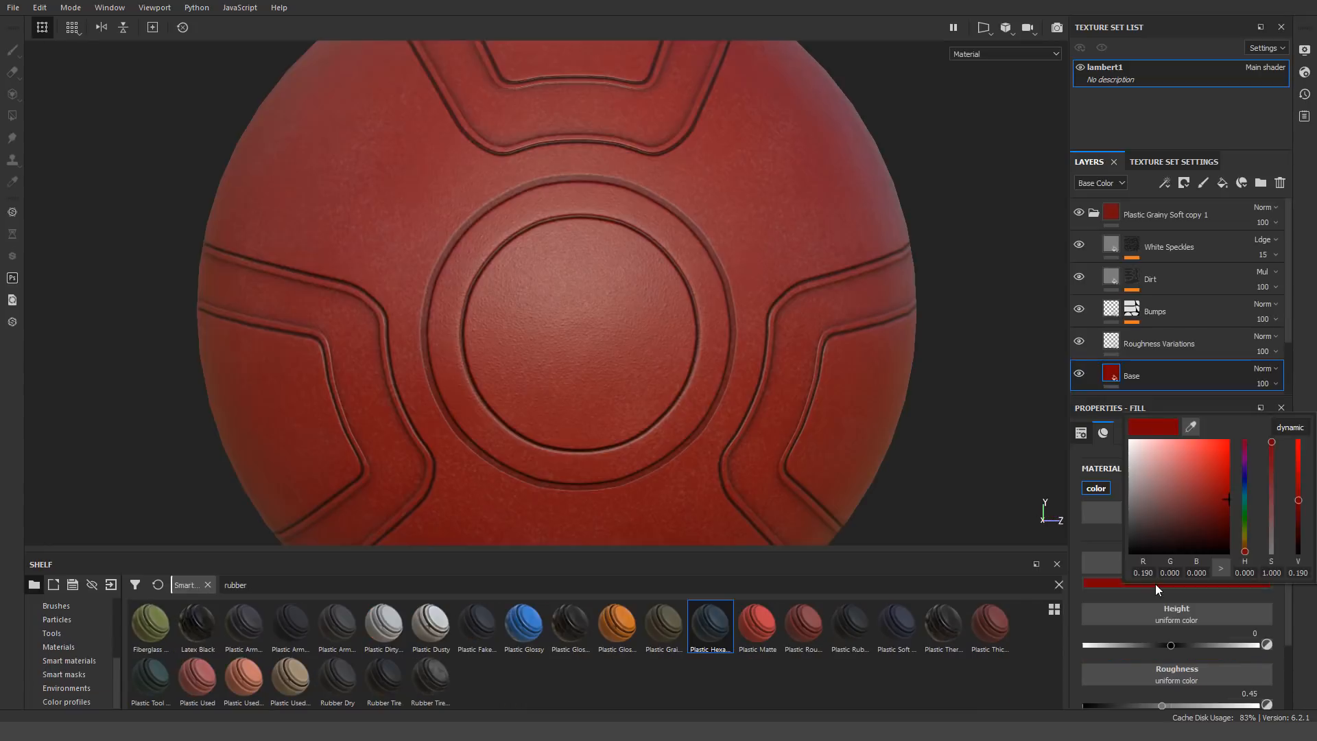
# Restrict the dark Plastic Grainy Soft copy 1 folder to the inset panels and grooves using a black mask with an ID color selection
pyautogui.moveTo(1155, 583); pyautogui.dragTo(1102, 535)
pyautogui.rightClick(1129, 213)
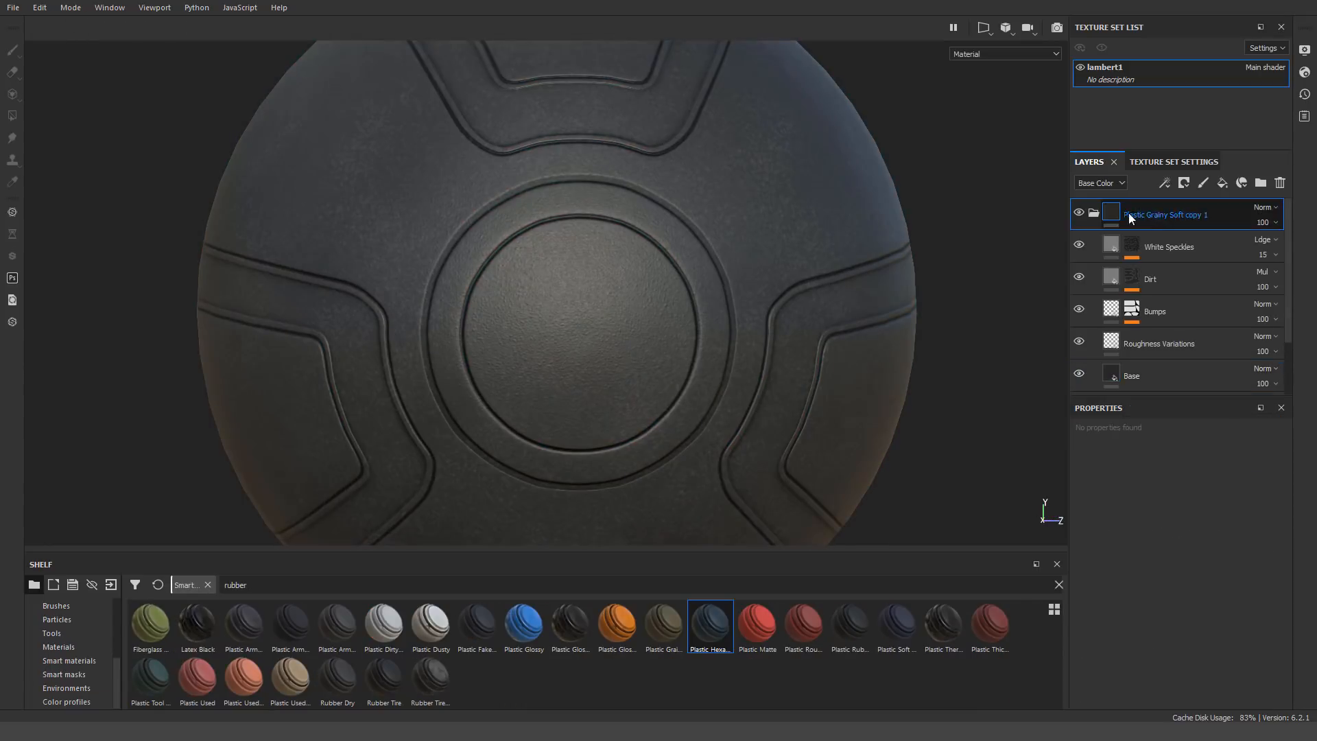
pyautogui.click(1164, 7)
pyautogui.rightClick(1135, 211)
pyautogui.click(1169, 584)
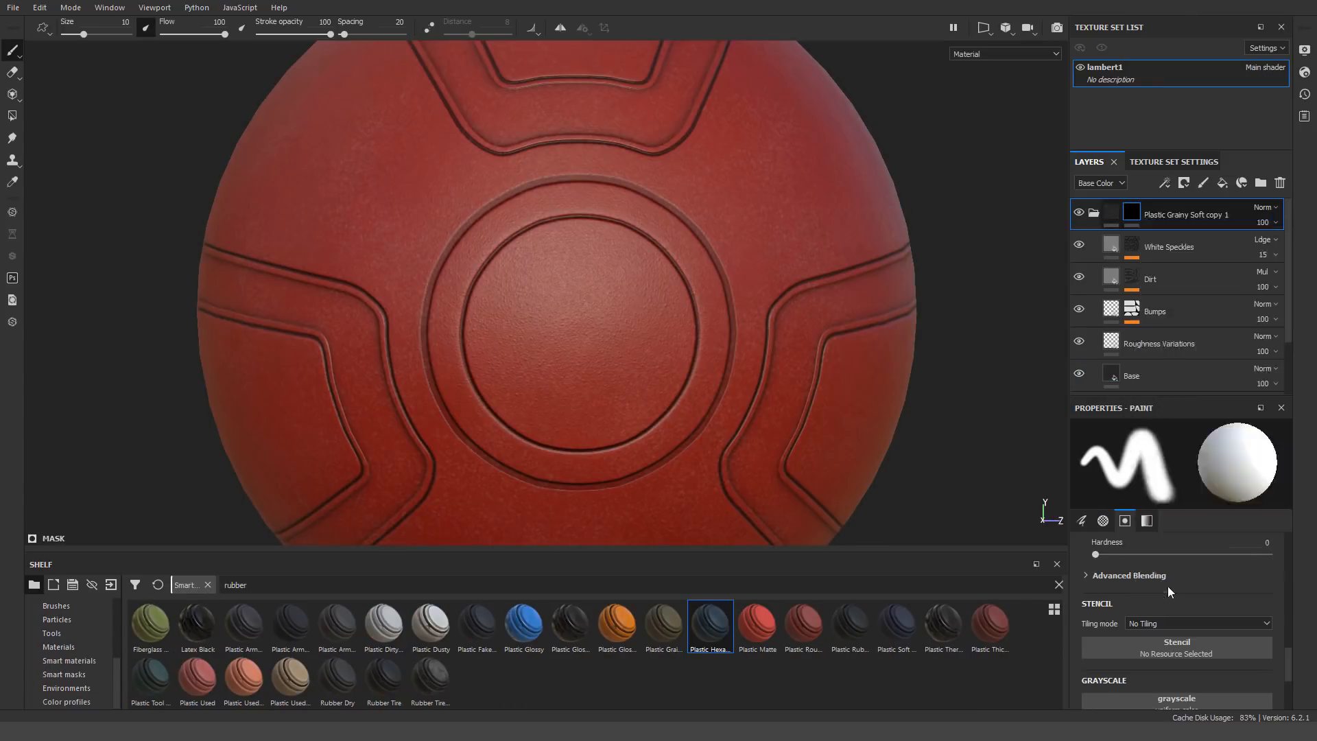
pyautogui.click(1249, 570)
pyautogui.click(582, 69)
pyautogui.keyDown('alt'); pyautogui.moveTo(582, 69); pyautogui.dragTo(693, 233); pyautogui.keyUp('alt')
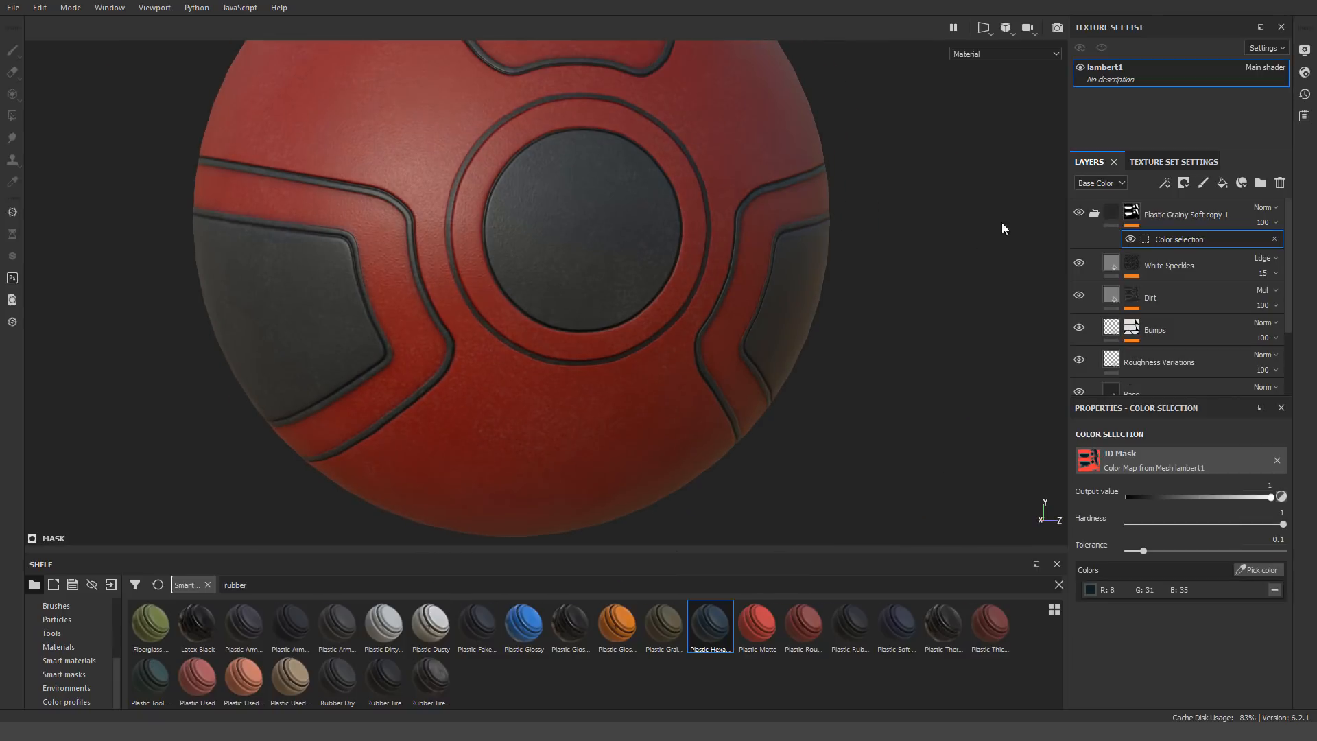
pyautogui.keyDown('alt'); pyautogui.moveTo(616, 205); pyautogui.dragTo(652, 317, button='middle'); pyautogui.keyUp('alt')
# Change the base color of the Base layer inside Plastic Grainy Soft copy 2 to green
pyautogui.click(1132, 266)
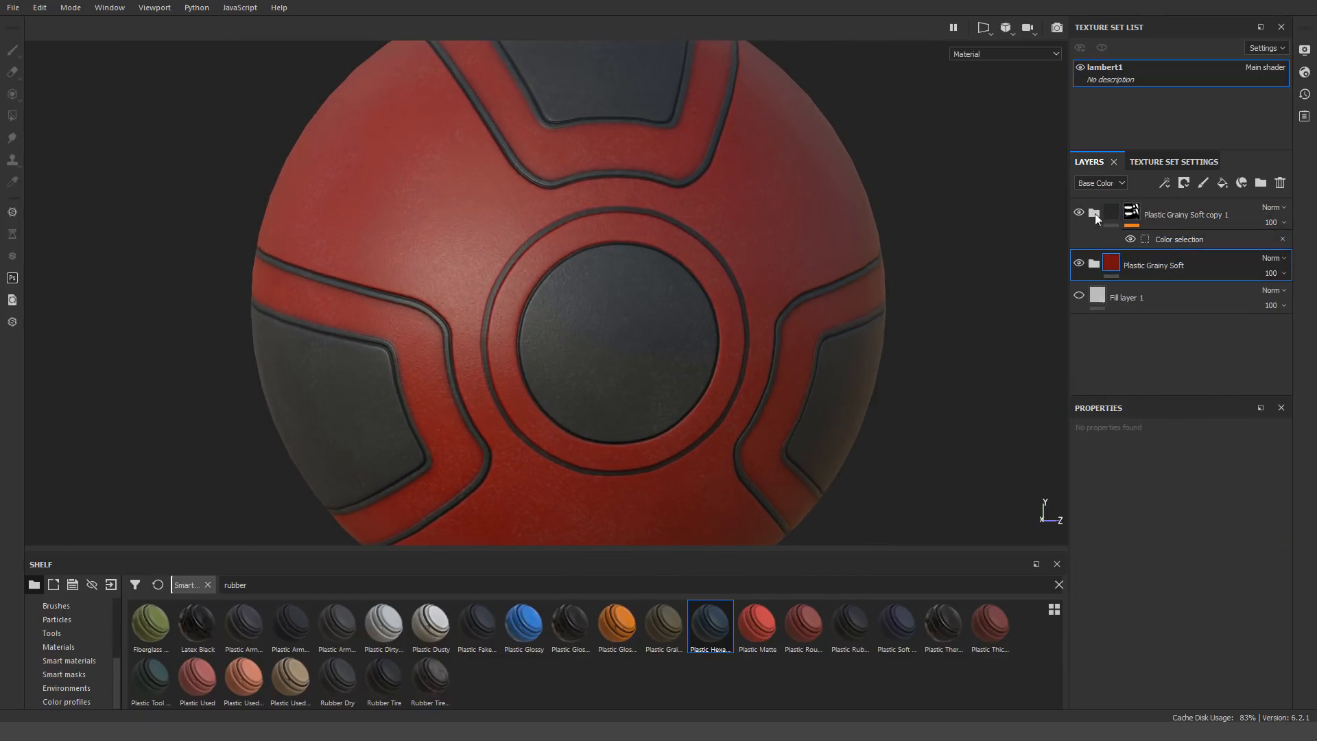
pyautogui.click(1094, 264)
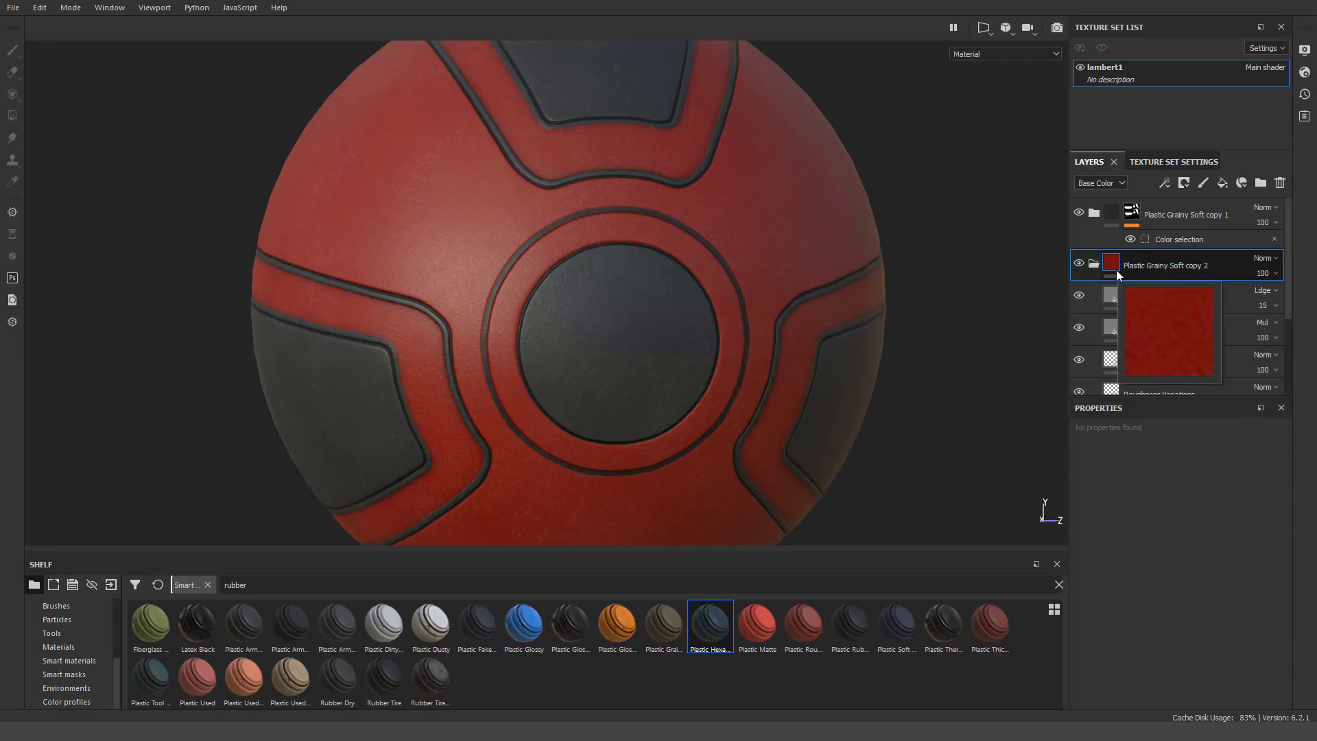
pyautogui.scroll(-2, 1104, 302)
pyautogui.click(1137, 304)
pyautogui.click(1207, 582)
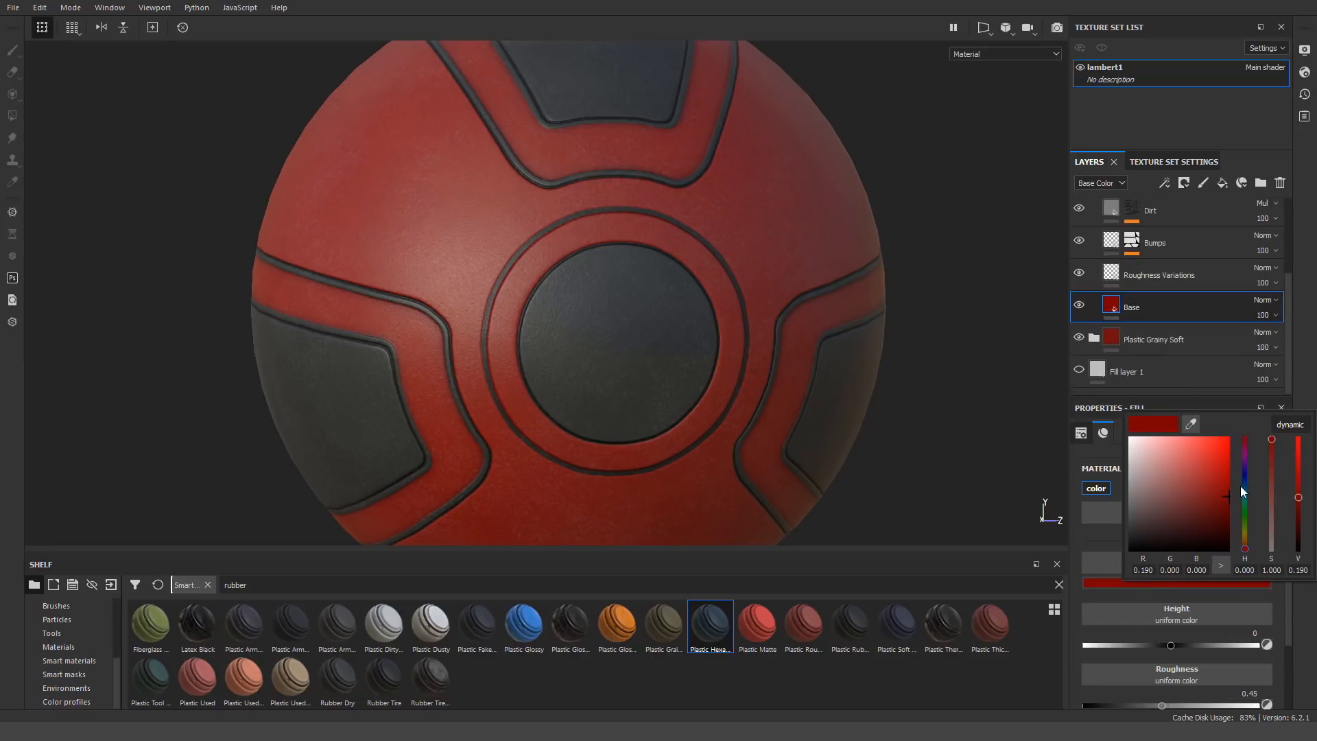
pyautogui.click(1245, 513)
pyautogui.click(1189, 316)
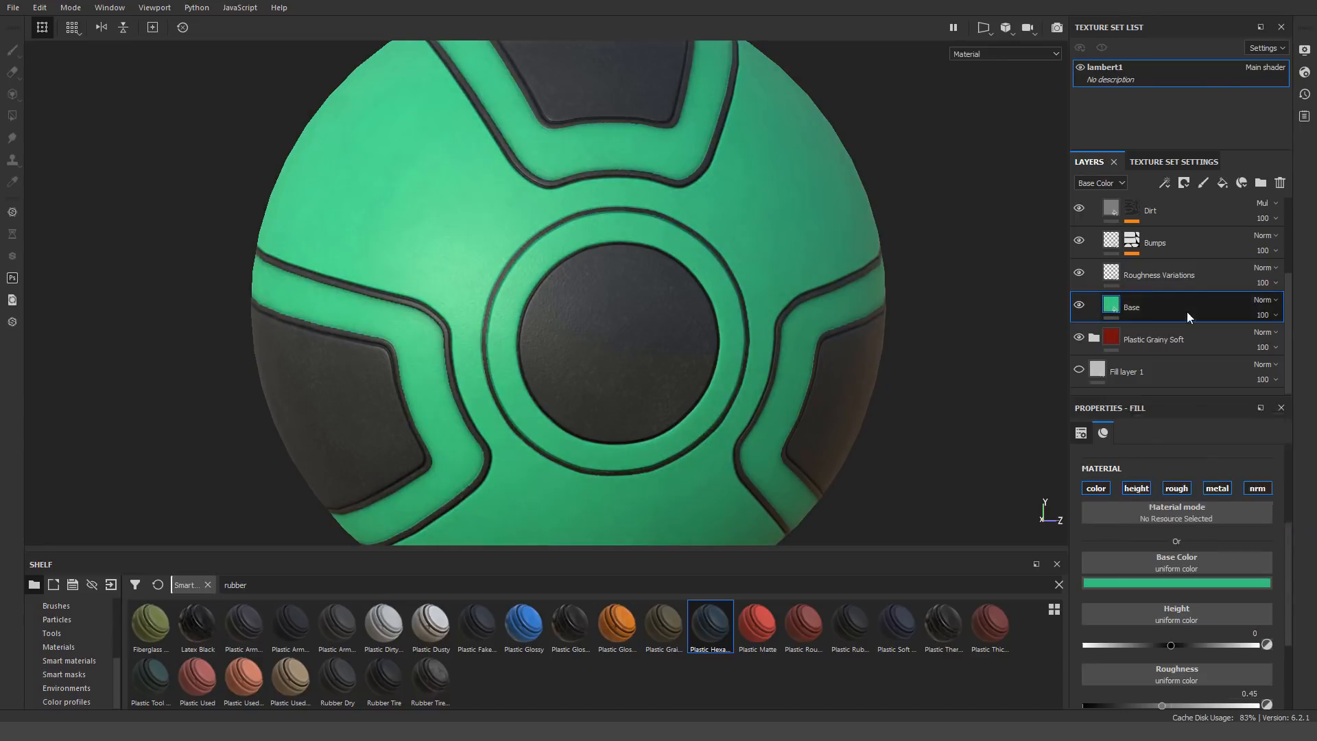
# Try to limit the green Base layer to the grey bands with a black mask and an ID color selection
pyautogui.rightClick(1187, 313)
pyautogui.click(1195, 1)
pyautogui.rightClick(1133, 306)
pyautogui.click(1174, 328)
pyautogui.rightClick(1134, 305)
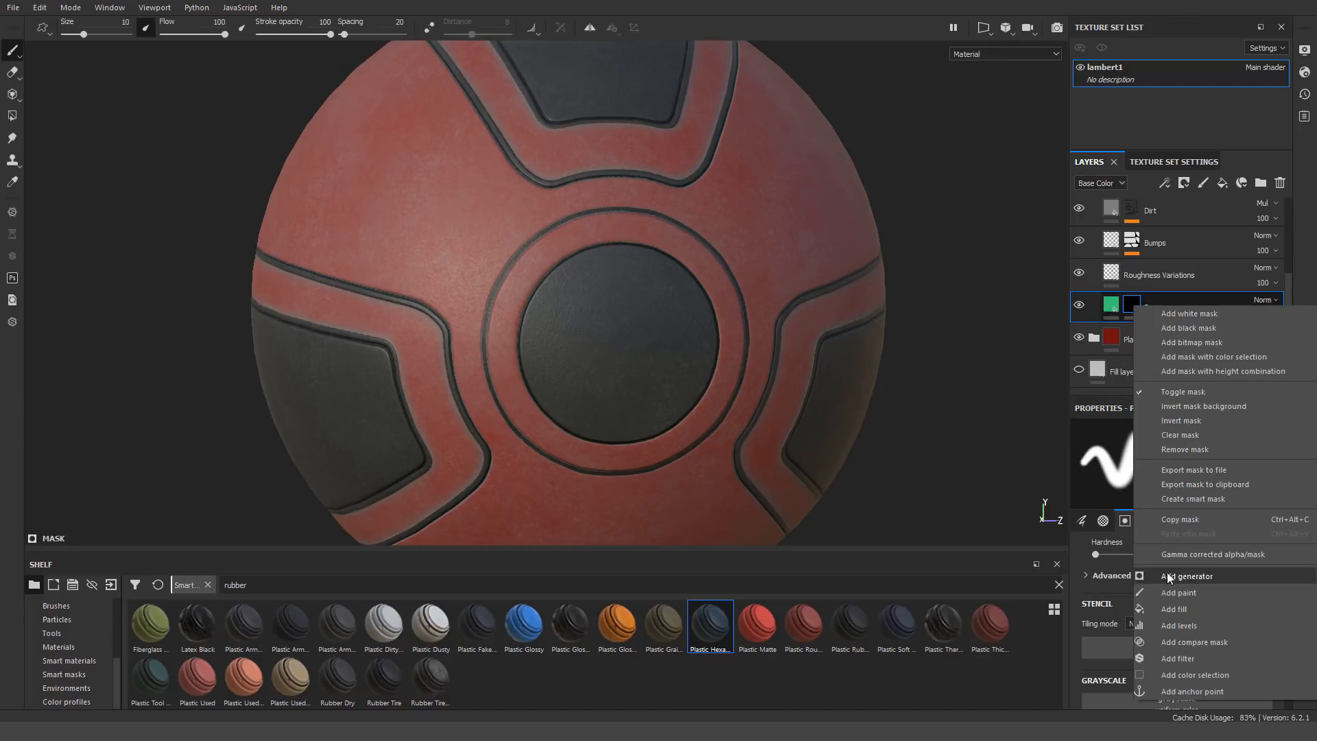
pyautogui.click(1195, 675)
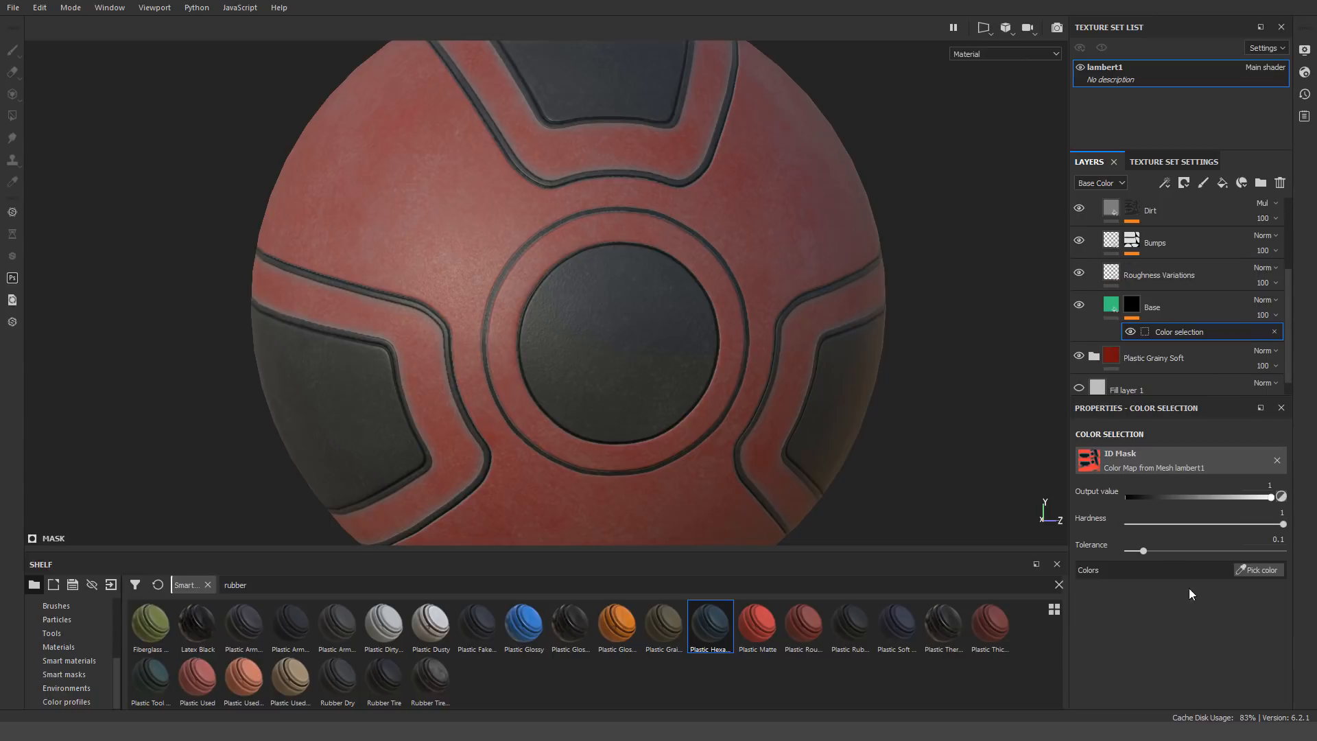
pyautogui.click(1259, 570)
pyautogui.click(576, 235)
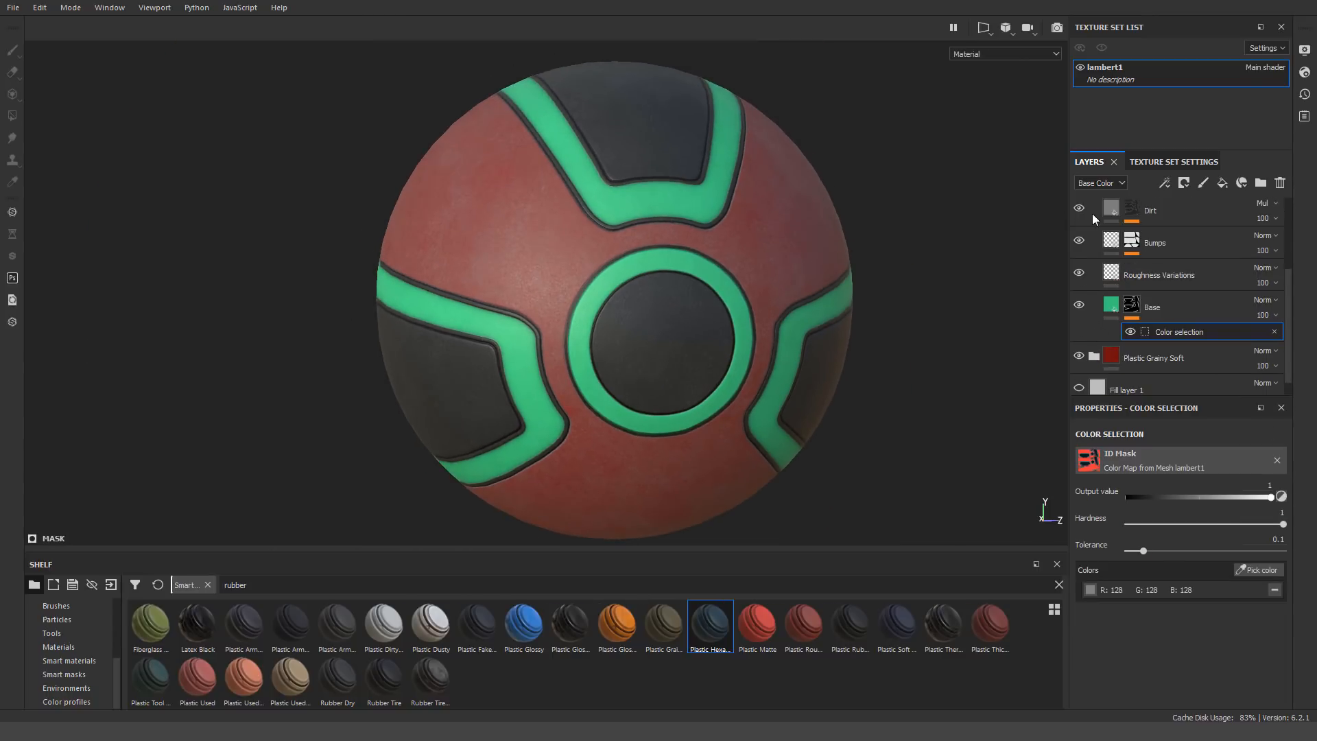
# Check the layer folders' visibility and undo the color pick on the Base layer's mask
pyautogui.scroll(2, 1092, 214)
pyautogui.click(1079, 226)
pyautogui.click(1079, 227)
pyautogui.click(1093, 228)
pyautogui.click(1093, 259)
pyautogui.hotkey('ctrl', 'z')
pyautogui.hotkey('ctrl', 'z')
pyautogui.hotkey('ctrl', 'z')
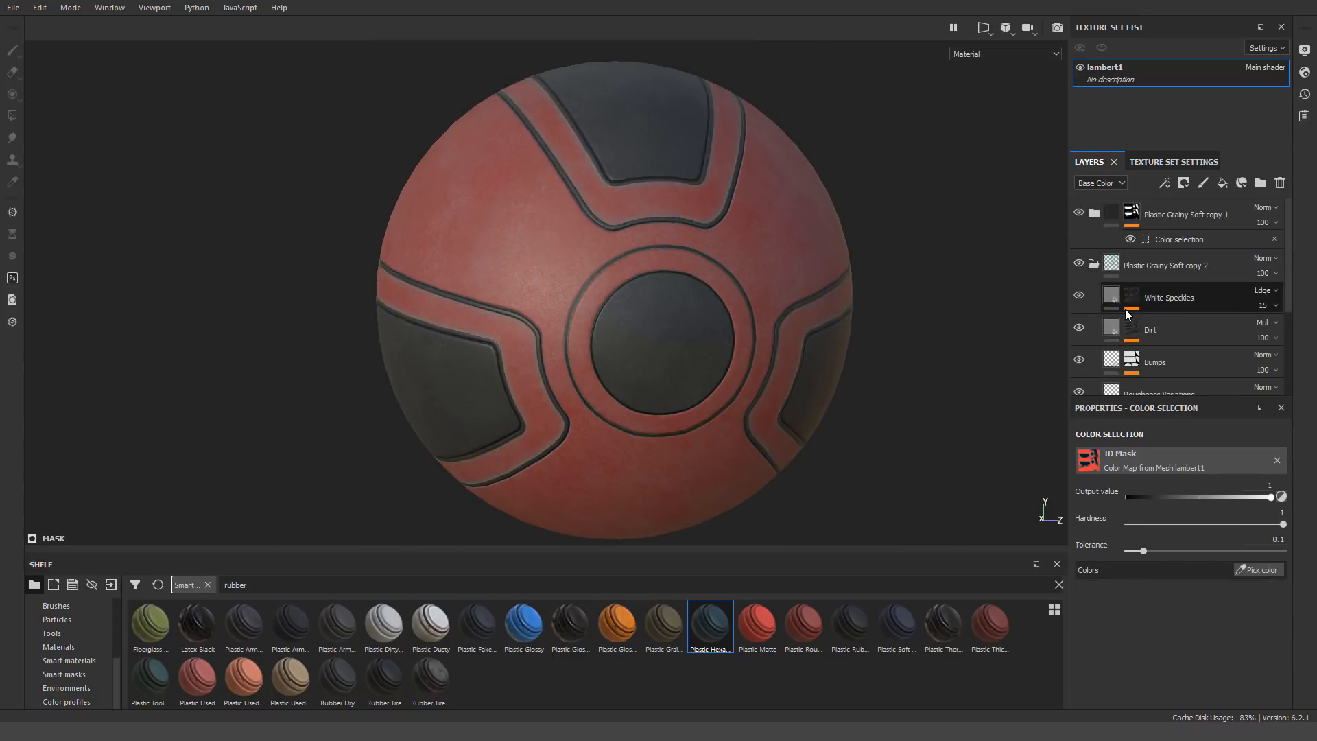
# Add a black mask to the Plastic Grainy Soft copy 2 folder and remove the mask from its Base layer
pyautogui.rightClick(1116, 260)
pyautogui.click(1176, 282)
pyautogui.scroll(-2, 1179, 311)
pyautogui.rightClick(1130, 343)
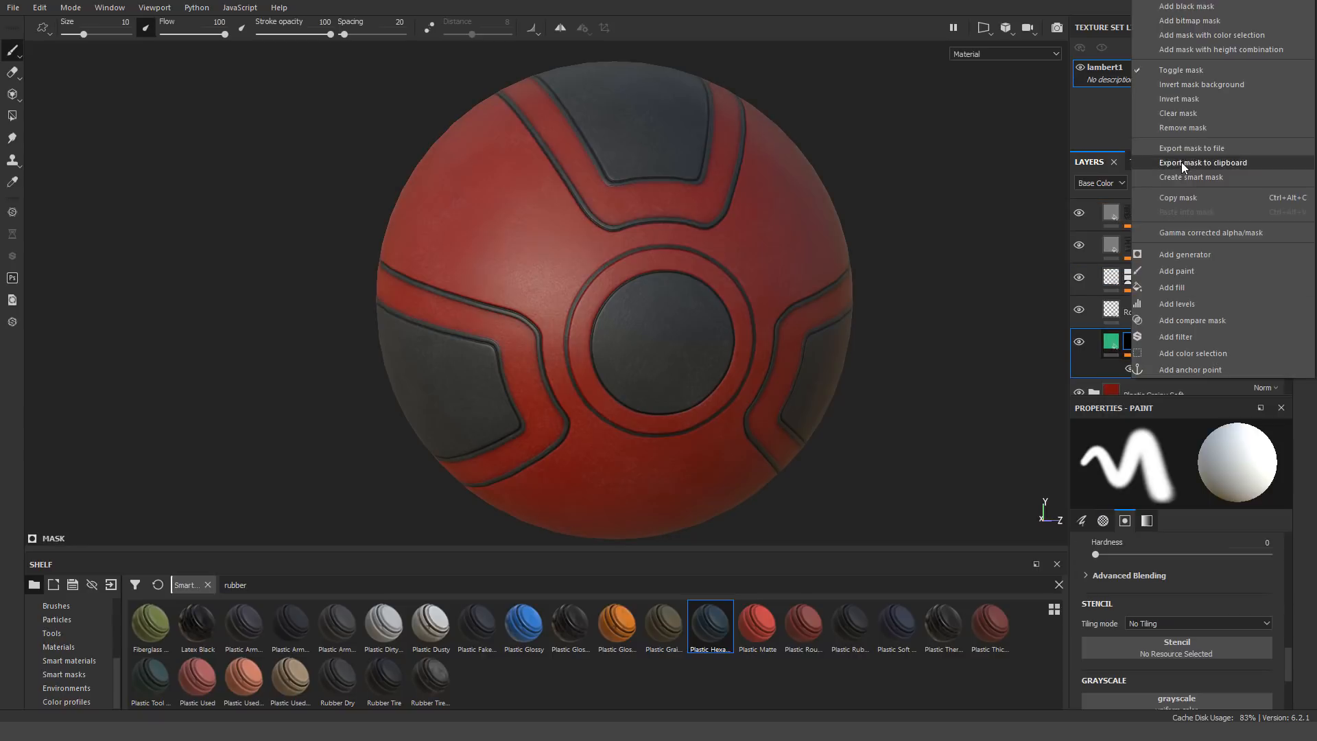
pyautogui.scroll(2, 1143, 302)
# Add a color selection to the Plastic Grainy Soft copy 2 mask, picking the dark panel and grey band ID colors
pyautogui.rightClick(1140, 221)
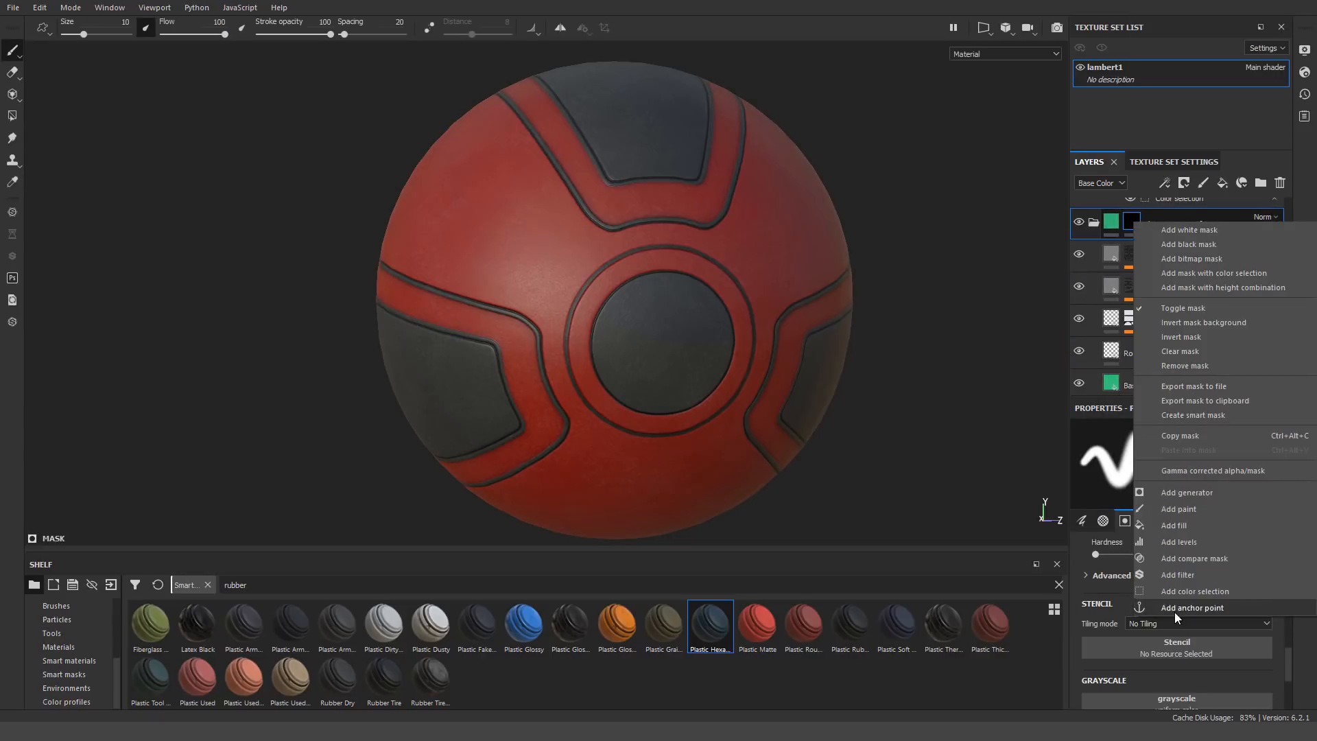
pyautogui.click(1184, 592)
pyautogui.click(1266, 564)
pyautogui.click(665, 114)
pyautogui.click(1262, 570)
pyautogui.click(653, 203)
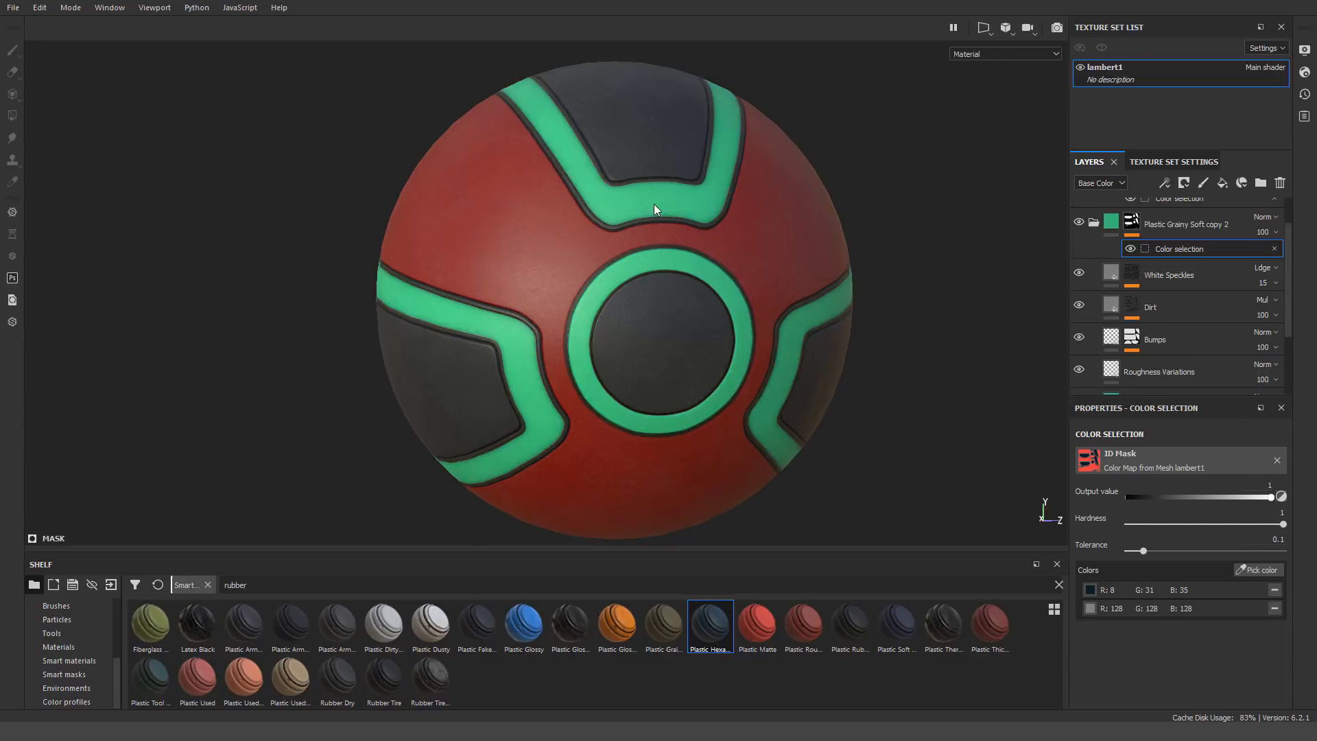
pyautogui.keyDown('alt'); pyautogui.moveTo(653, 204); pyautogui.dragTo(809, 179); pyautogui.keyUp('alt')
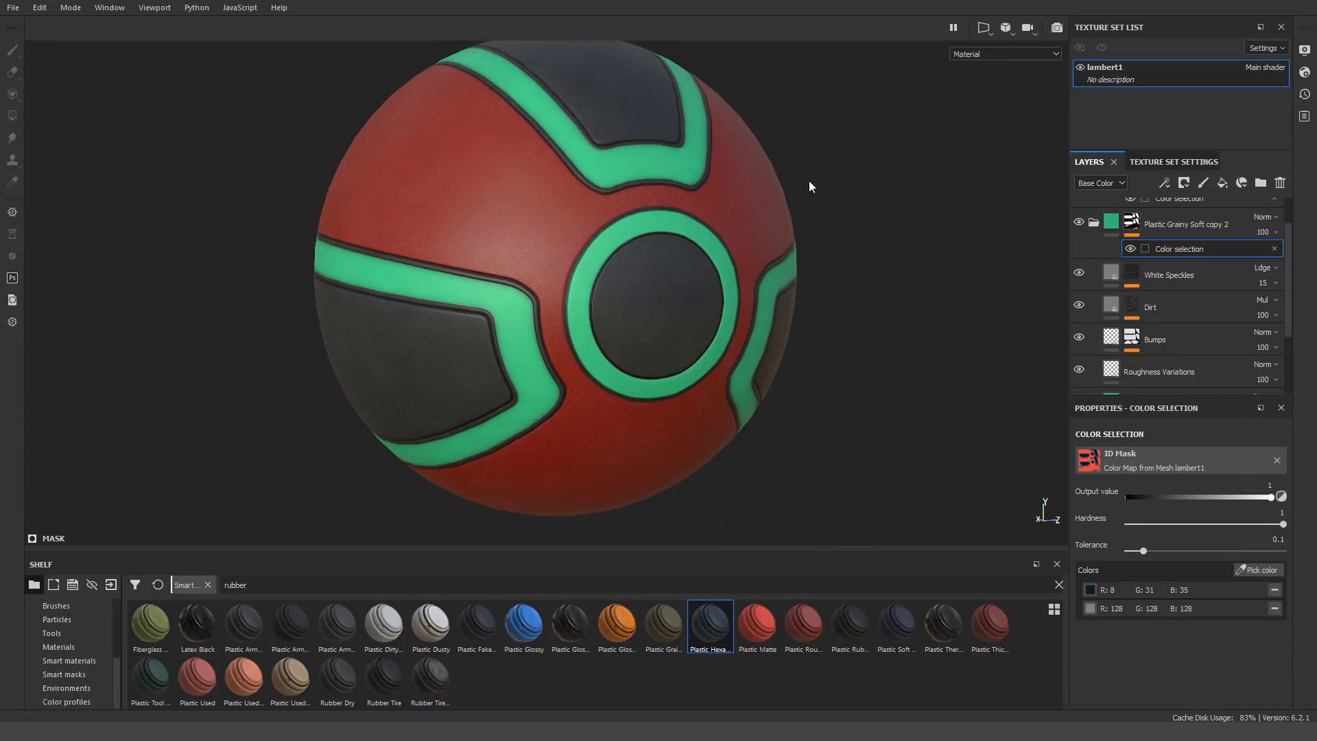
# Preview the ball in the Iray renderer and set the environment map to Bus Garage
pyautogui.click(1057, 28)
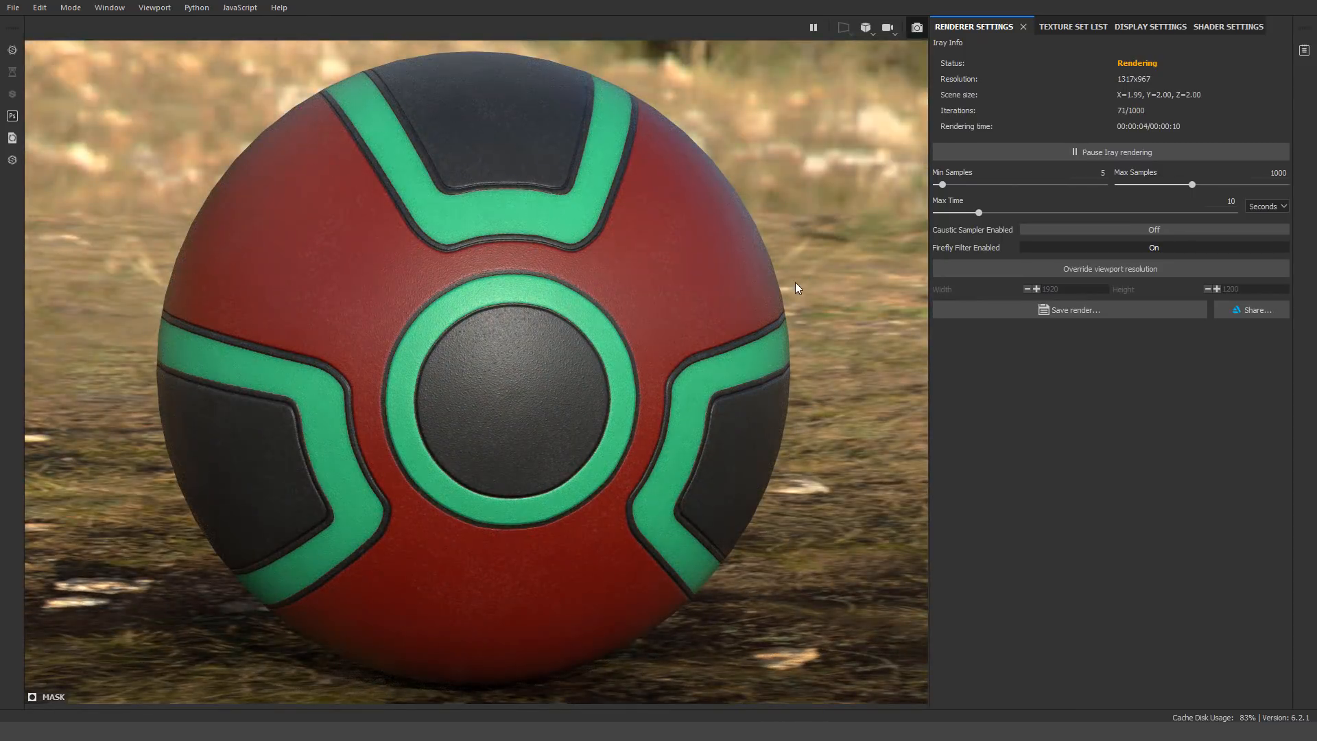
pyautogui.click(917, 29)
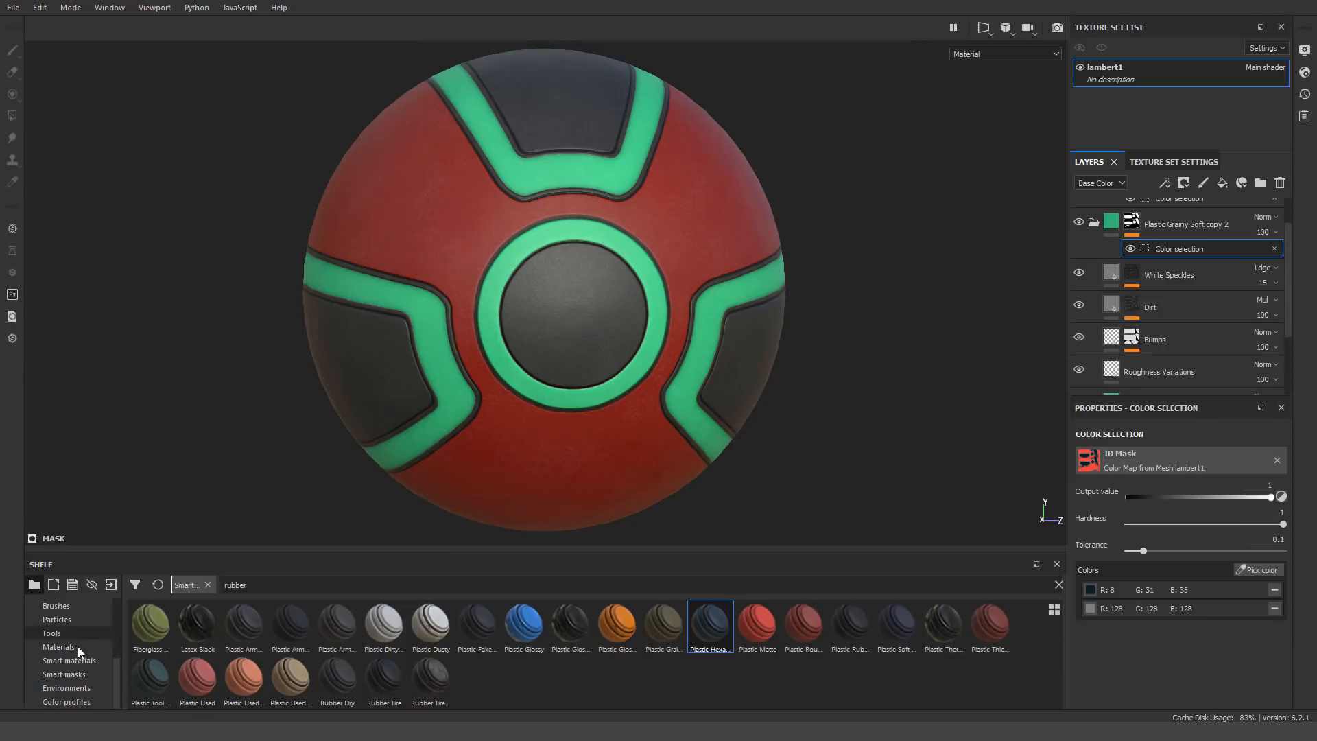
pyautogui.click(67, 688)
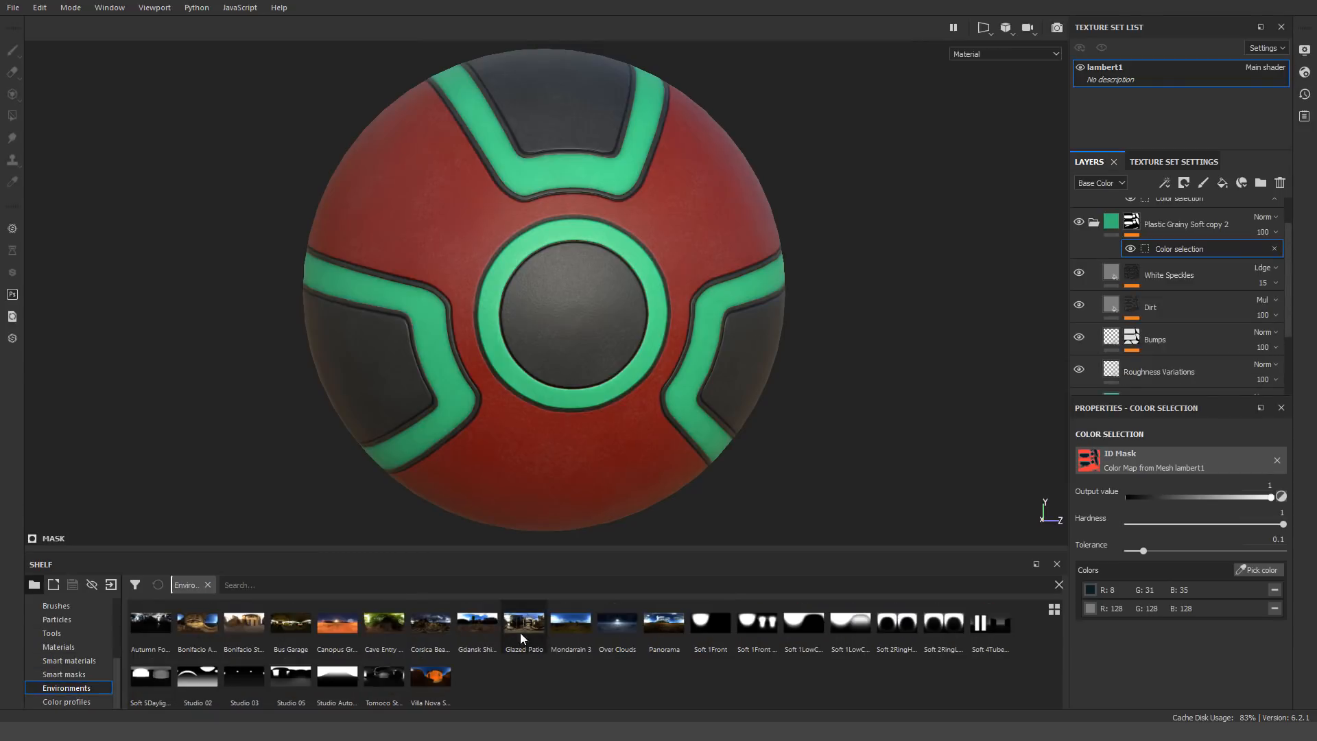
pyautogui.click(277, 635)
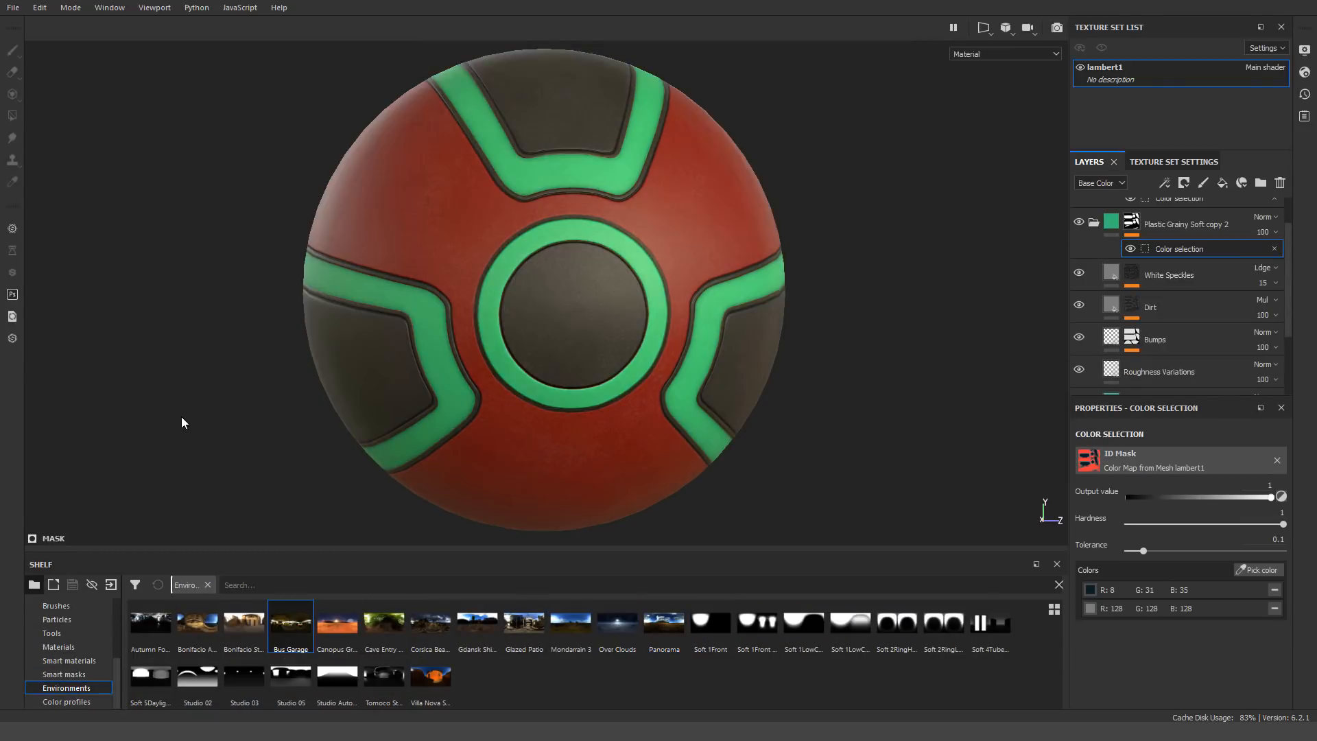
pyautogui.keyDown('shift'); pyautogui.moveTo(932, 203); pyautogui.dragTo(904, 207, button='right'); pyautogui.keyUp('shift')
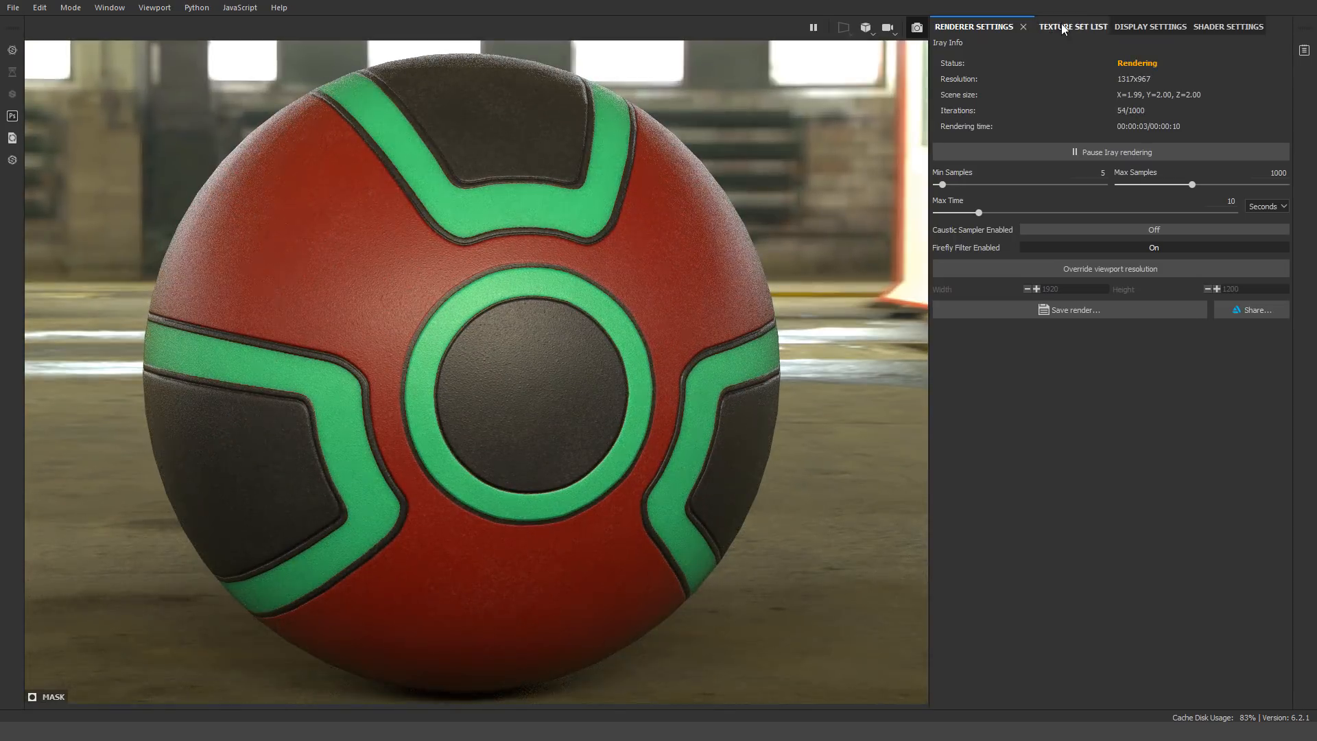
# Enable the dome's clear color for a plain grey background and review the Iray render of the ball
pyautogui.click(1150, 26)
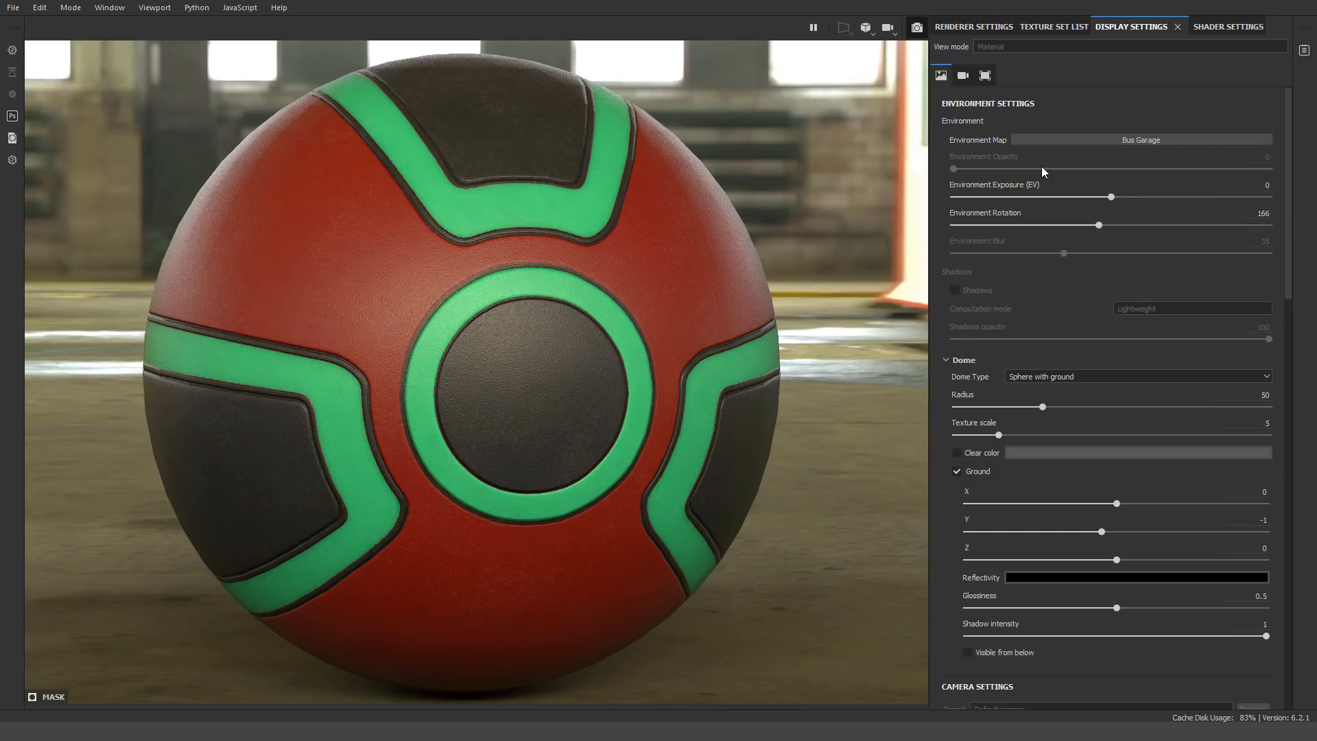
pyautogui.click(957, 453)
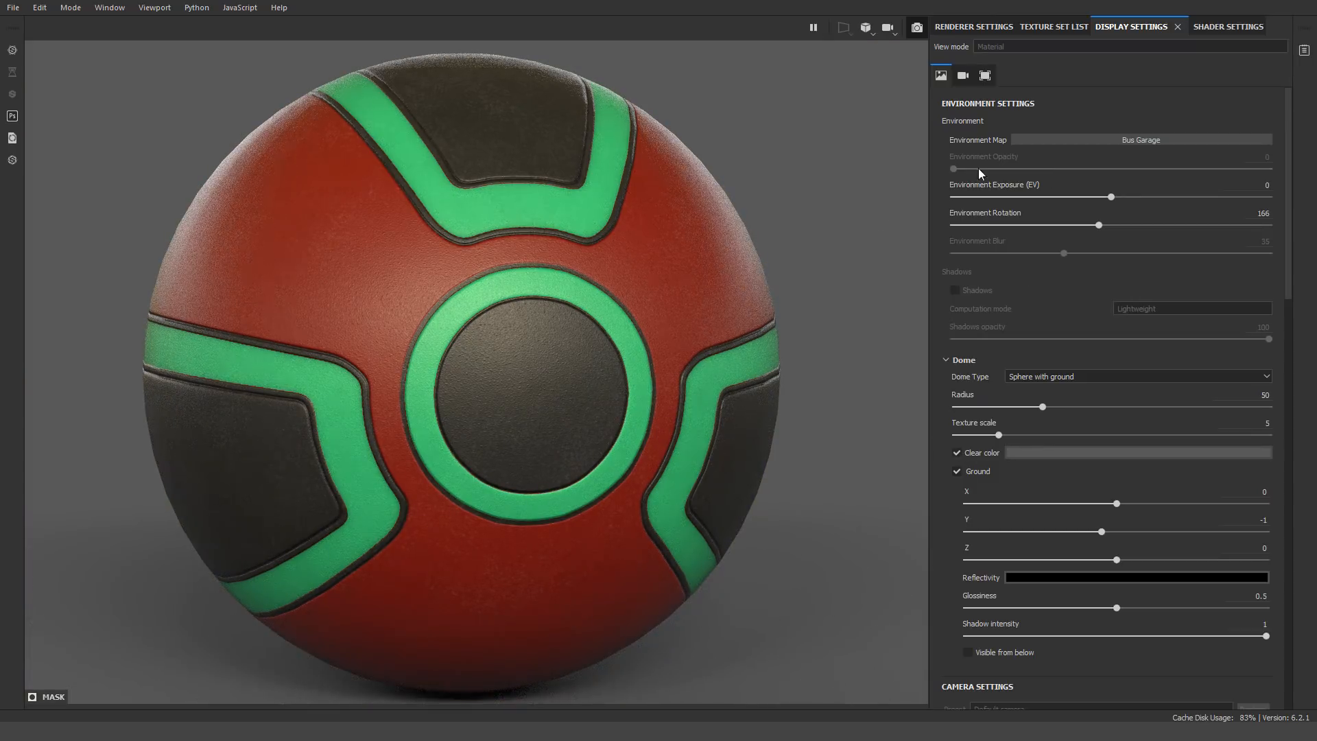
pyautogui.click(974, 28)
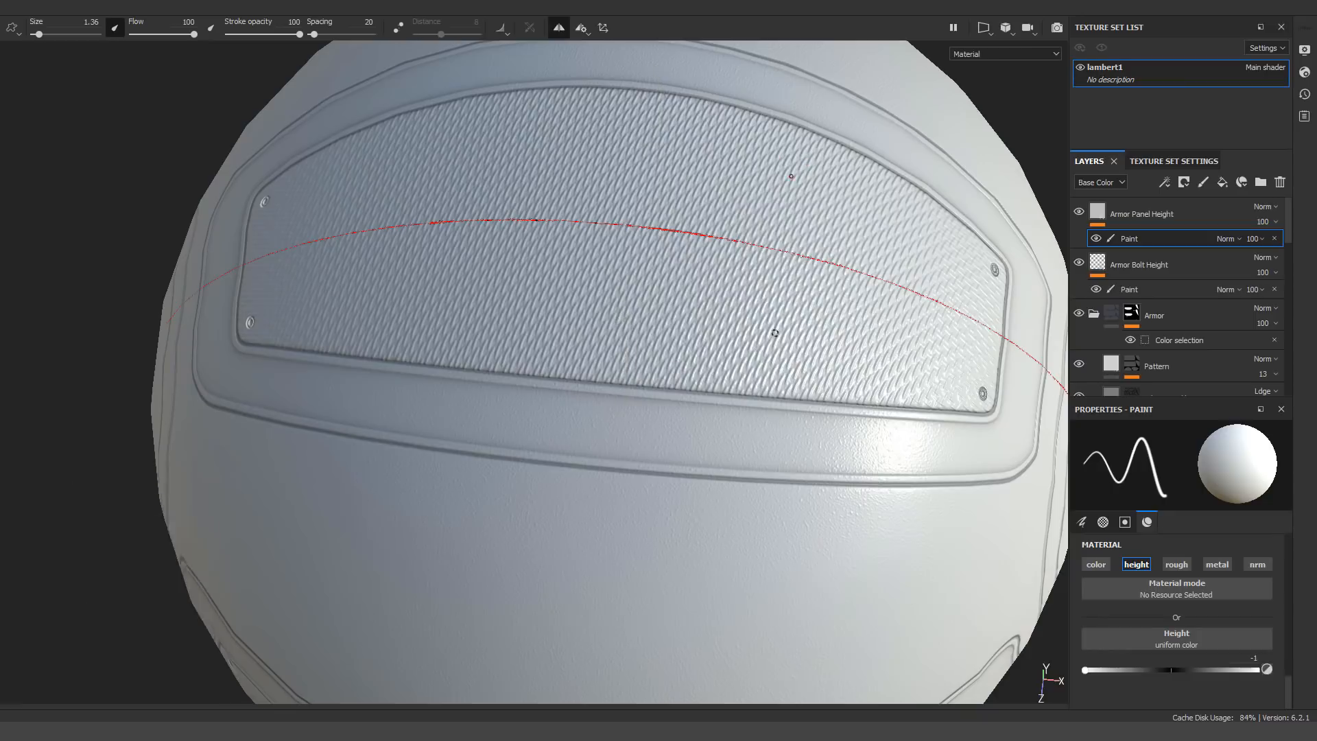
pyautogui.moveTo(628, 336)
pyautogui.keyDown('alt'); pyautogui.mouseDown()
pyautogui.moveTo(500, 303)
pyautogui.moveTo(679, 356)
pyautogui.mouseUp(); pyautogui.keyUp('alt')
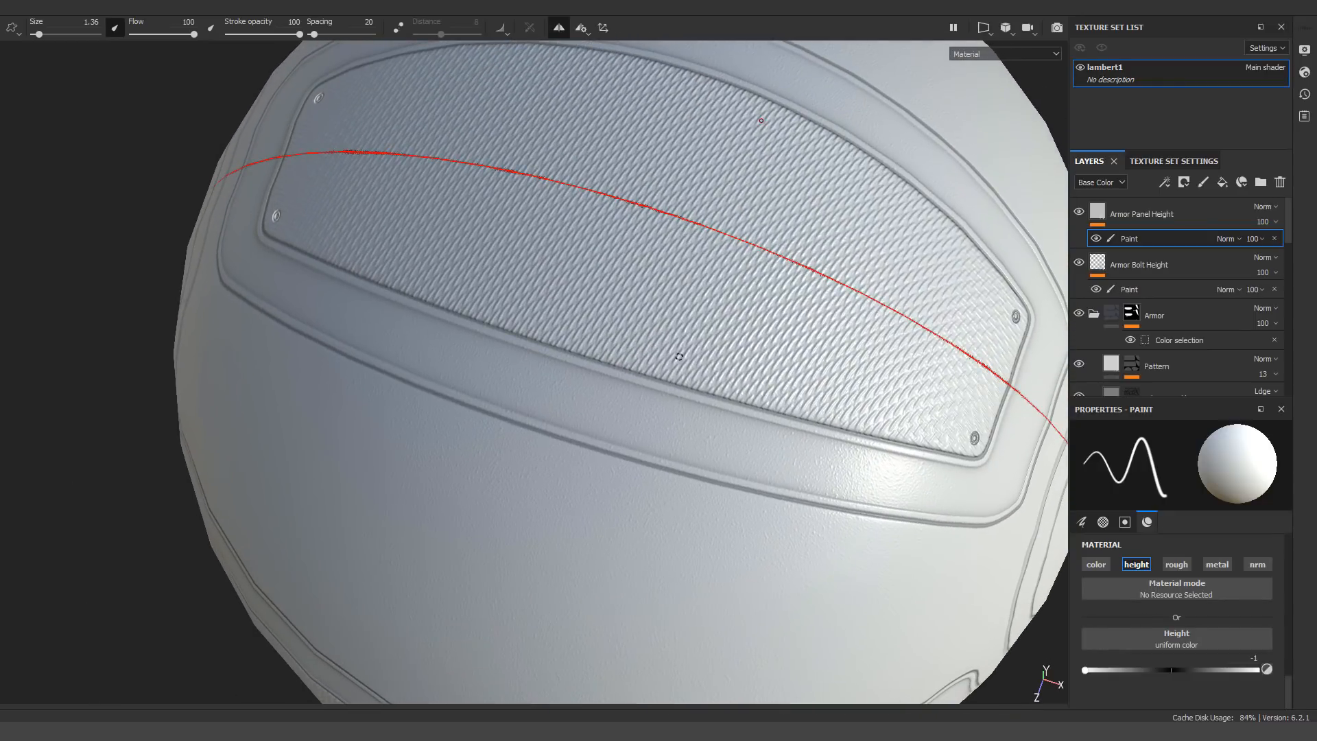
pyautogui.click(670, 394)
pyautogui.keyDown('shift'); pyautogui.click(708, 310); pyautogui.keyUp('shift')
pyautogui.moveTo(710, 308)
pyautogui.keyDown('alt'); pyautogui.mouseDown()
pyautogui.moveTo(535, 285)
pyautogui.moveTo(504, 295)
pyautogui.mouseUp(); pyautogui.keyUp('alt')
pyautogui.hotkey('ctrl', 'z')
pyautogui.hotkey('ctrl', 'z')
# Try to paint a mirrored height line inward from the edge of the woven armor panel
pyautogui.click(548, 286)
pyautogui.keyDown('shift'); pyautogui.click(620, 282); pyautogui.keyUp('shift')
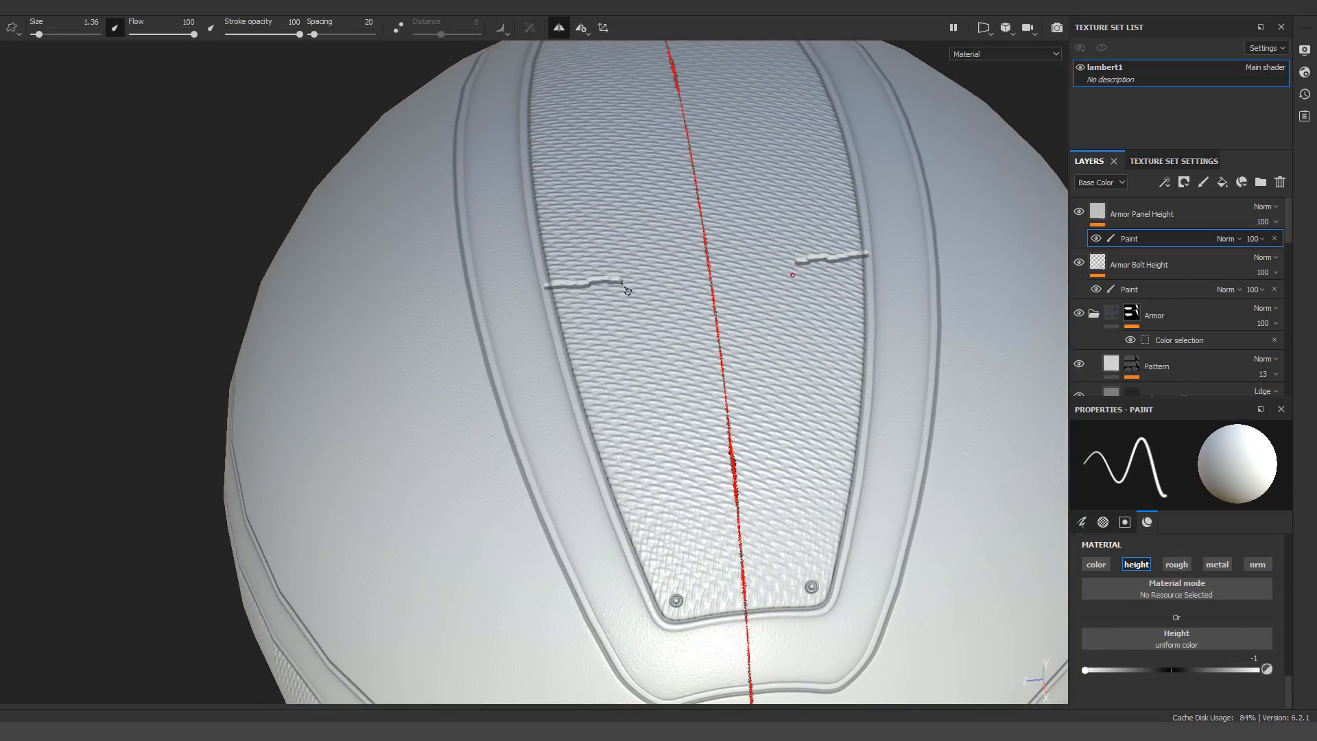
pyautogui.hotkey('ctrl', 'z')
pyautogui.keyDown('alt'); pyautogui.moveTo(631, 412); pyautogui.dragTo(650, 351); pyautogui.keyUp('alt')
pyautogui.hotkey('ctrl', 'z')
# Set the brush alignment to Camera and test straight height strokes inward from the armor panel's edge
pyautogui.scroll(10, 1144, 638)
pyautogui.click(1166, 616)
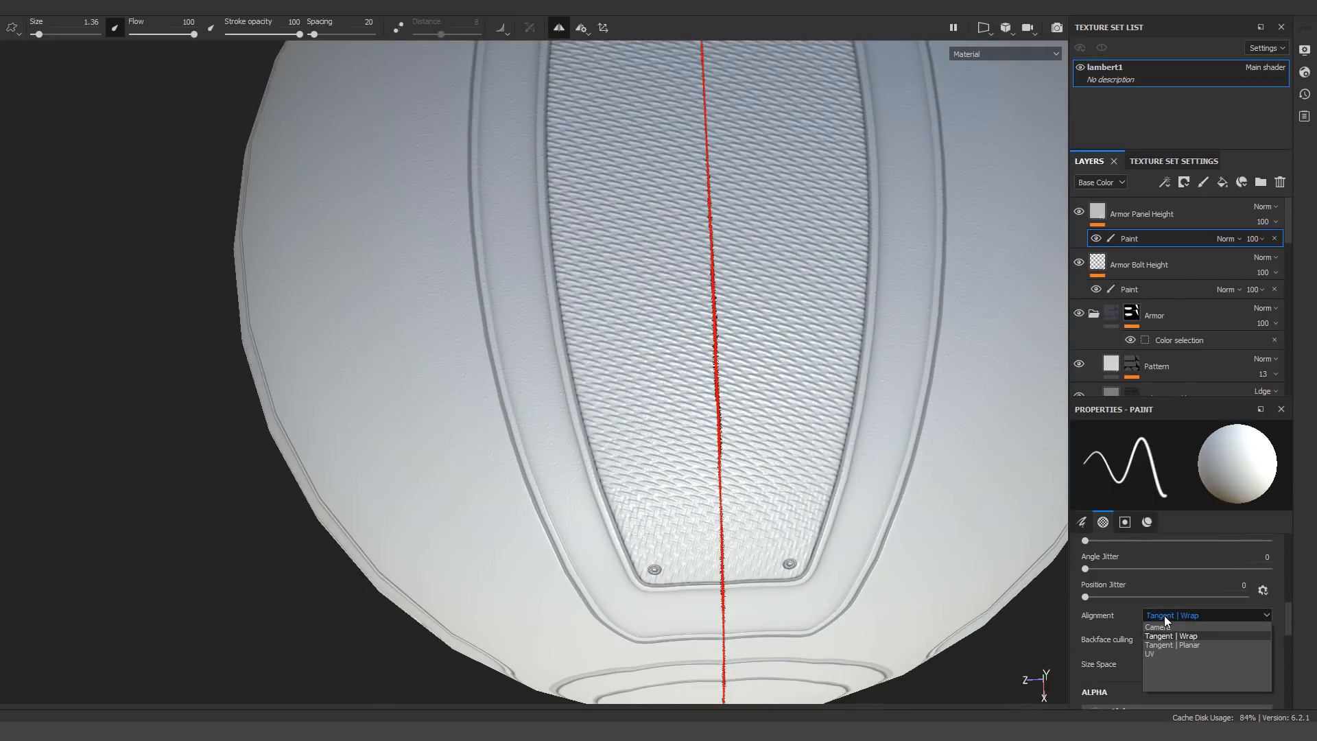
pyautogui.click(1164, 628)
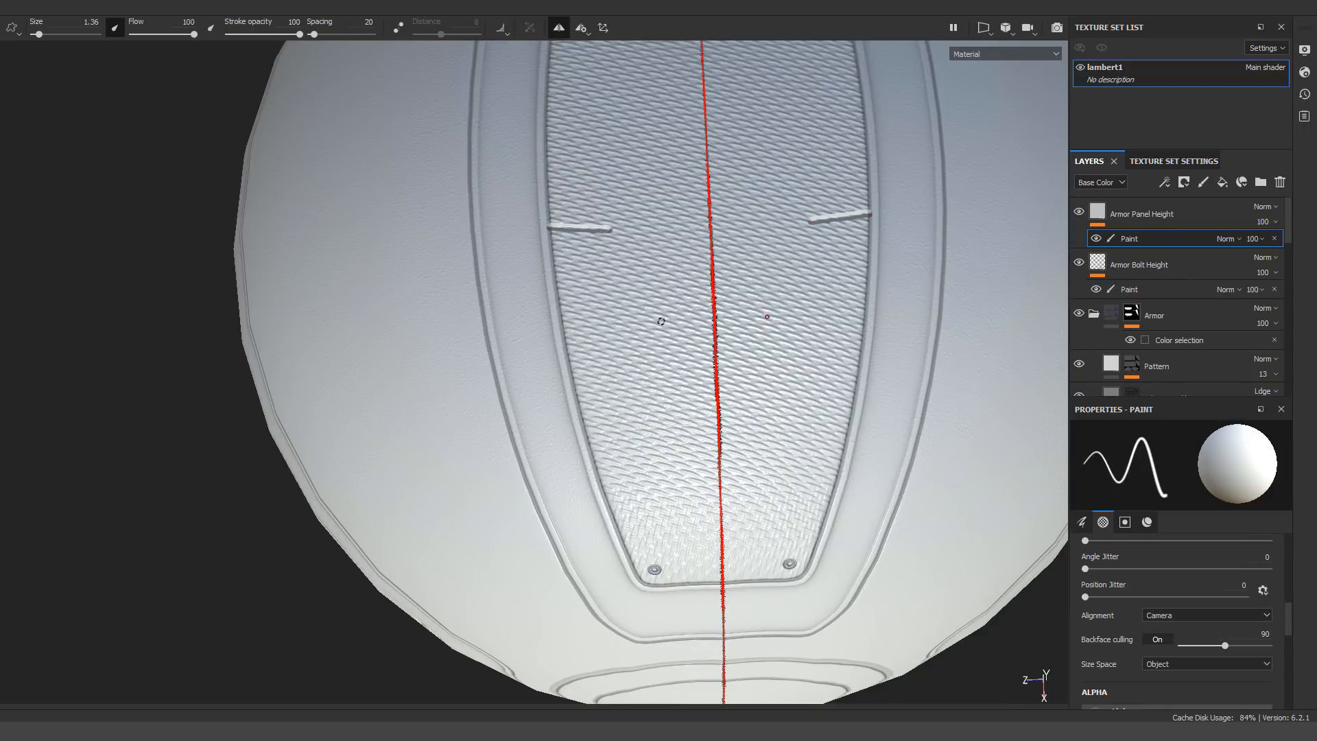
pyautogui.keyDown('shift'); pyautogui.click(626, 242); pyautogui.keyUp('shift')
pyautogui.hotkey('ctrl', 'z')
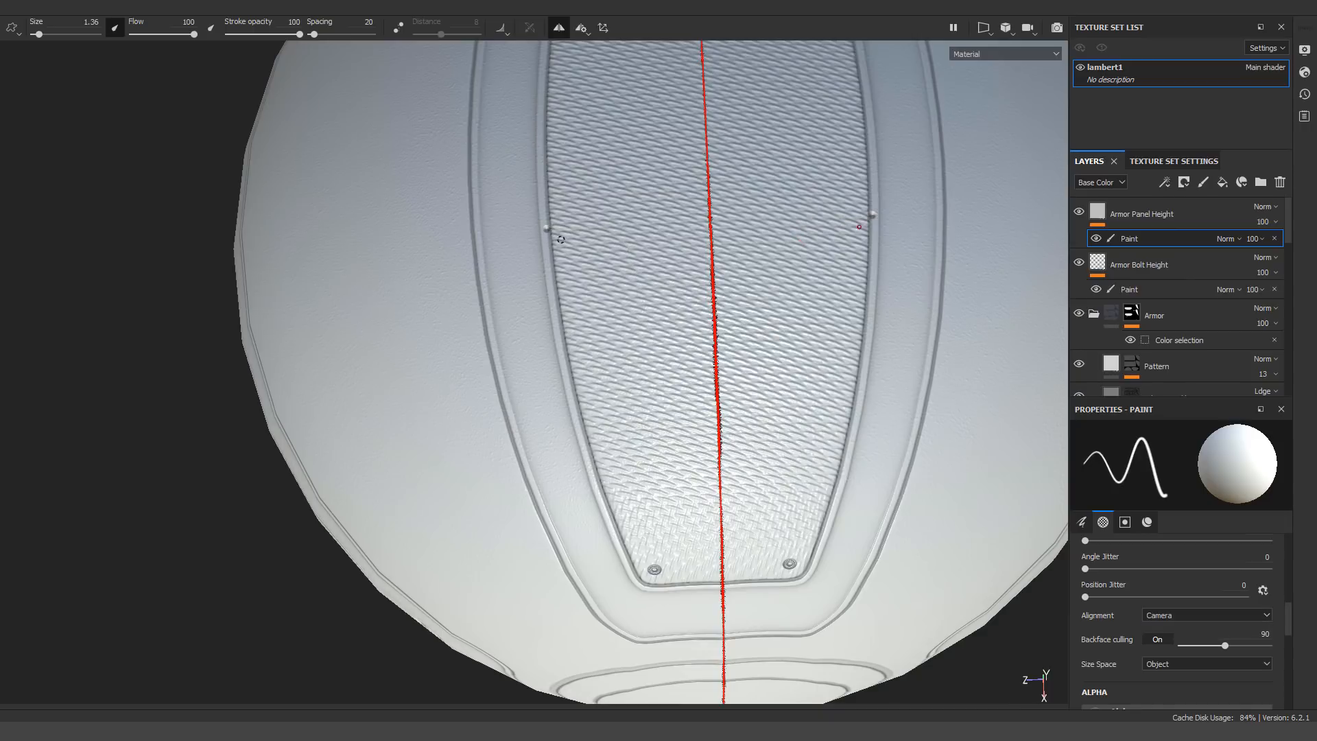
pyautogui.hotkey('ctrl', 'z')
pyautogui.click(535, 229)
pyautogui.keyDown('shift'); pyautogui.click(629, 238); pyautogui.keyUp('shift')
pyautogui.hotkey('ctrl', 'z')
pyautogui.hotkey('ctrl', 'z')
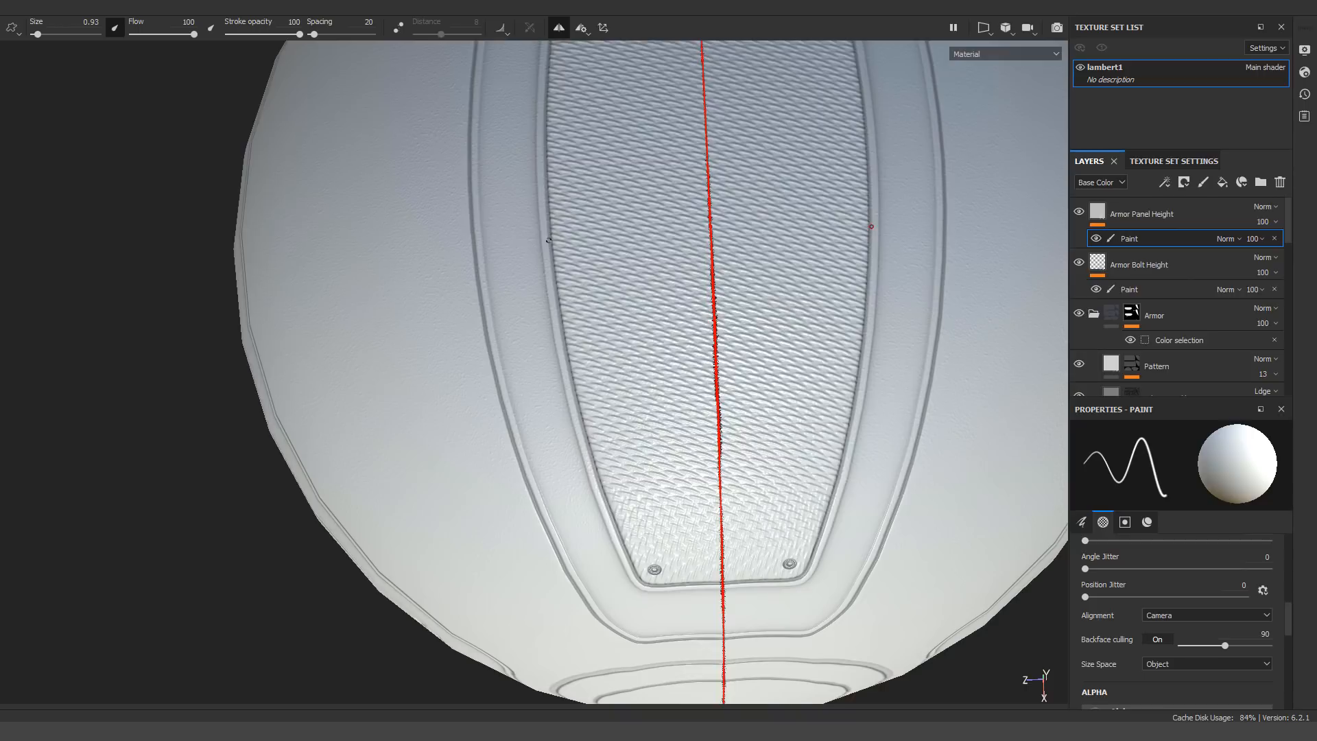
# Paint a mirrored, stepped height seam across the woven armor panel with a 0.93 size brush
pyautogui.keyDown('shift'); pyautogui.click(627, 248); pyautogui.keyUp('shift')
pyautogui.keyDown('shift'); pyautogui.click(653, 358); pyautogui.keyUp('shift')
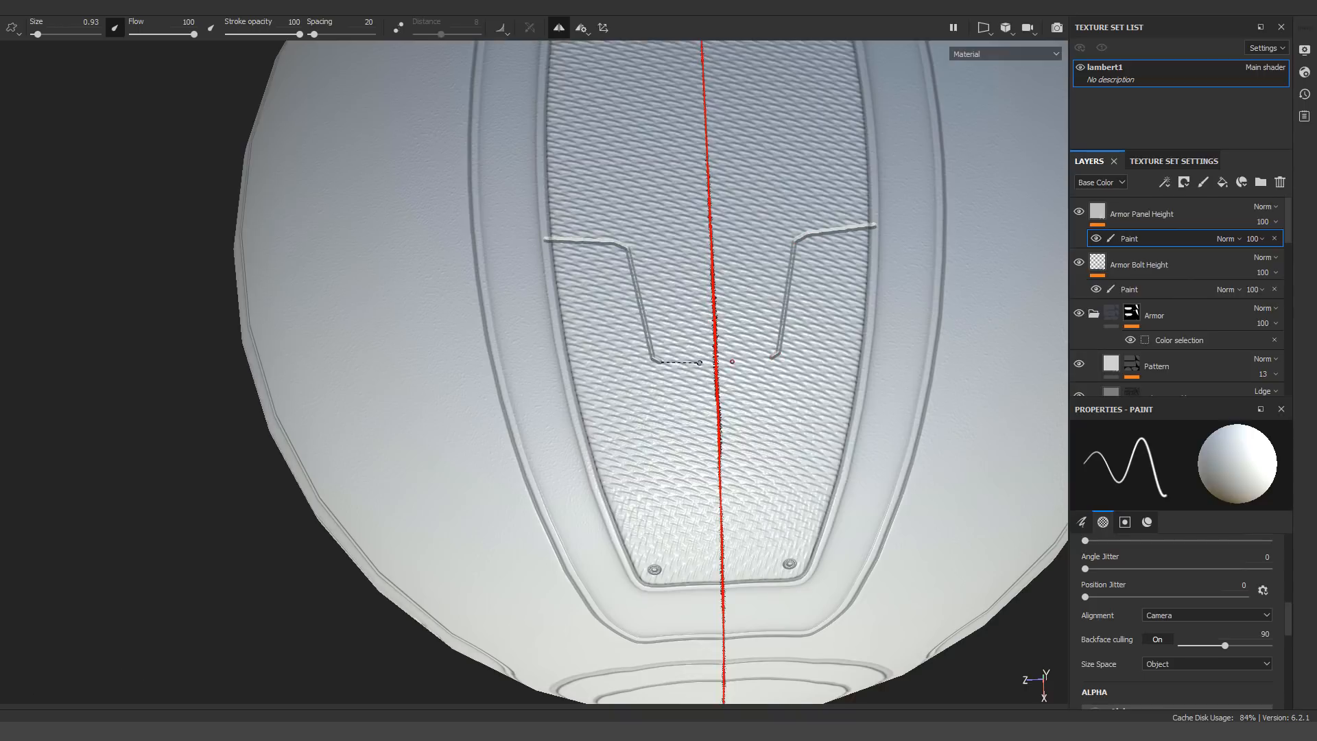
pyautogui.keyDown('shift'); pyautogui.click(716, 362); pyautogui.keyUp('shift')
pyautogui.keyDown('alt'); pyautogui.moveTo(713, 361); pyautogui.dragTo(548, 353, button='right'); pyautogui.keyUp('alt')
pyautogui.moveTo(549, 353)
pyautogui.keyDown('alt'); pyautogui.mouseDown()
pyautogui.moveTo(538, 279)
pyautogui.moveTo(556, 359)
pyautogui.mouseUp(); pyautogui.keyUp('alt')
pyautogui.keyDown('alt'); pyautogui.moveTo(556, 359); pyautogui.dragTo(641, 350, button='right'); pyautogui.keyUp('alt')
pyautogui.keyDown('alt'); pyautogui.moveTo(641, 350); pyautogui.dragTo(666, 337); pyautogui.keyUp('alt')
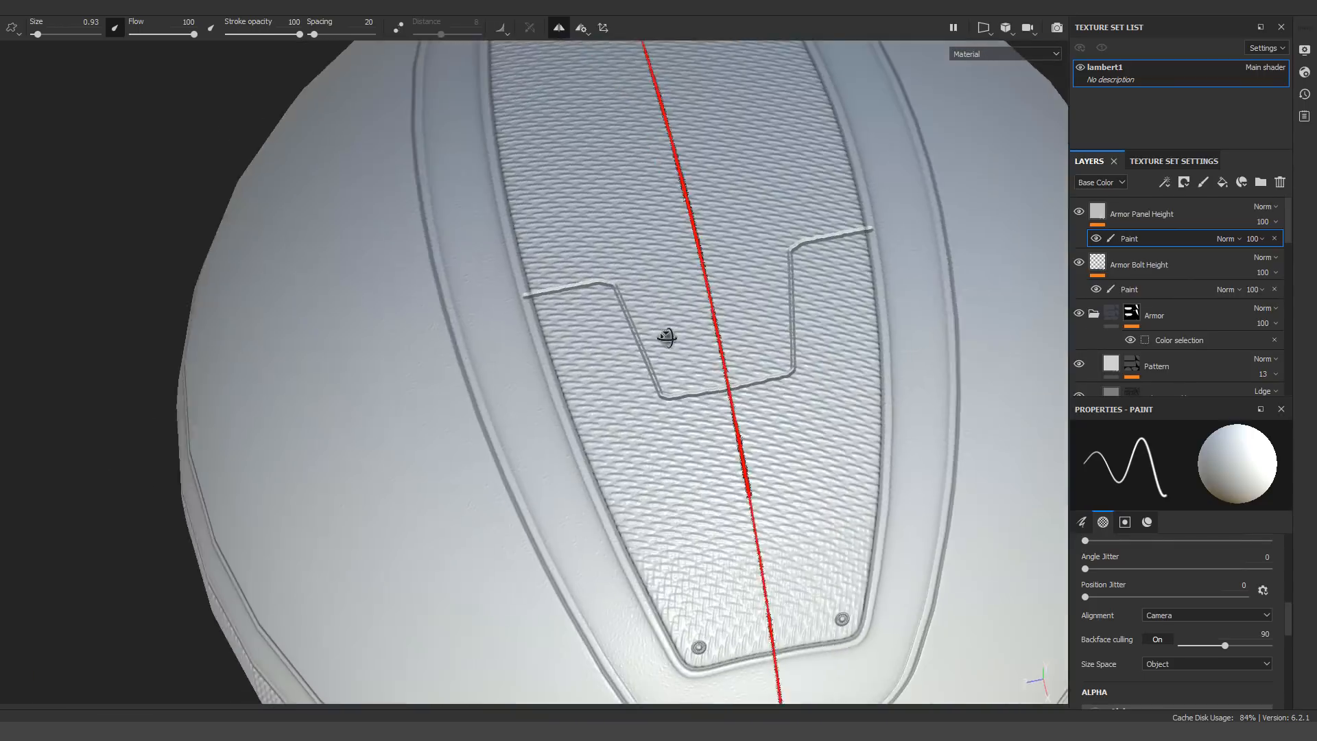
# Delete the Armor Panel Height layer
pyautogui.keyDown('alt'); pyautogui.moveTo(666, 337); pyautogui.dragTo(618, 240, button='right'); pyautogui.keyUp('alt')
pyautogui.keyDown('alt'); pyautogui.moveTo(618, 240); pyautogui.dragTo(1008, 333); pyautogui.keyUp('alt')
pyautogui.keyDown('alt'); pyautogui.moveTo(1008, 333); pyautogui.dragTo(1117, 314, button='right'); pyautogui.keyUp('alt')
pyautogui.keyDown('alt'); pyautogui.moveTo(1116, 314); pyautogui.dragTo(1035, 264); pyautogui.keyUp('alt')
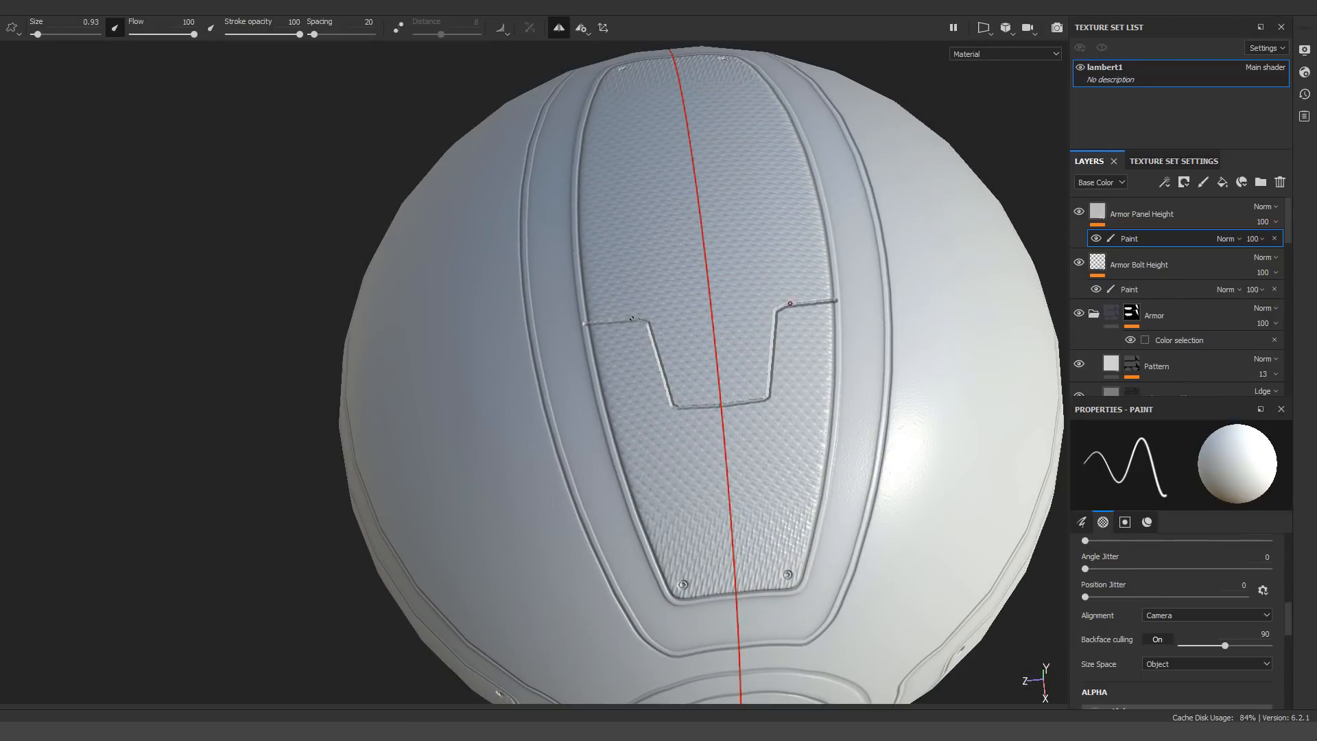
pyautogui.keyDown('alt'); pyautogui.moveTo(830, 384); pyautogui.dragTo(685, 384, button='right'); pyautogui.keyUp('alt')
pyautogui.keyDown('alt'); pyautogui.moveTo(685, 384); pyautogui.dragTo(755, 404); pyautogui.keyUp('alt')
pyautogui.click(1137, 219)
pyautogui.press('Delete')
# Examine the red ball's woven armor panels, bolts and grooves from several angles
pyautogui.keyDown('shift'); pyautogui.moveTo(755, 405); pyautogui.dragTo(699, 412, button='right'); pyautogui.keyUp('shift')
pyautogui.keyDown('alt'); pyautogui.moveTo(699, 413); pyautogui.dragTo(753, 412, button='right'); pyautogui.keyUp('alt')
pyautogui.keyDown('alt'); pyautogui.moveTo(753, 412); pyautogui.dragTo(775, 385); pyautogui.keyUp('alt')
pyautogui.keyDown('alt'); pyautogui.moveTo(776, 385); pyautogui.dragTo(562, 329, button='middle'); pyautogui.keyUp('alt')
pyautogui.keyDown('shift'); pyautogui.moveTo(563, 329); pyautogui.dragTo(589, 354, button='right'); pyautogui.keyUp('shift')
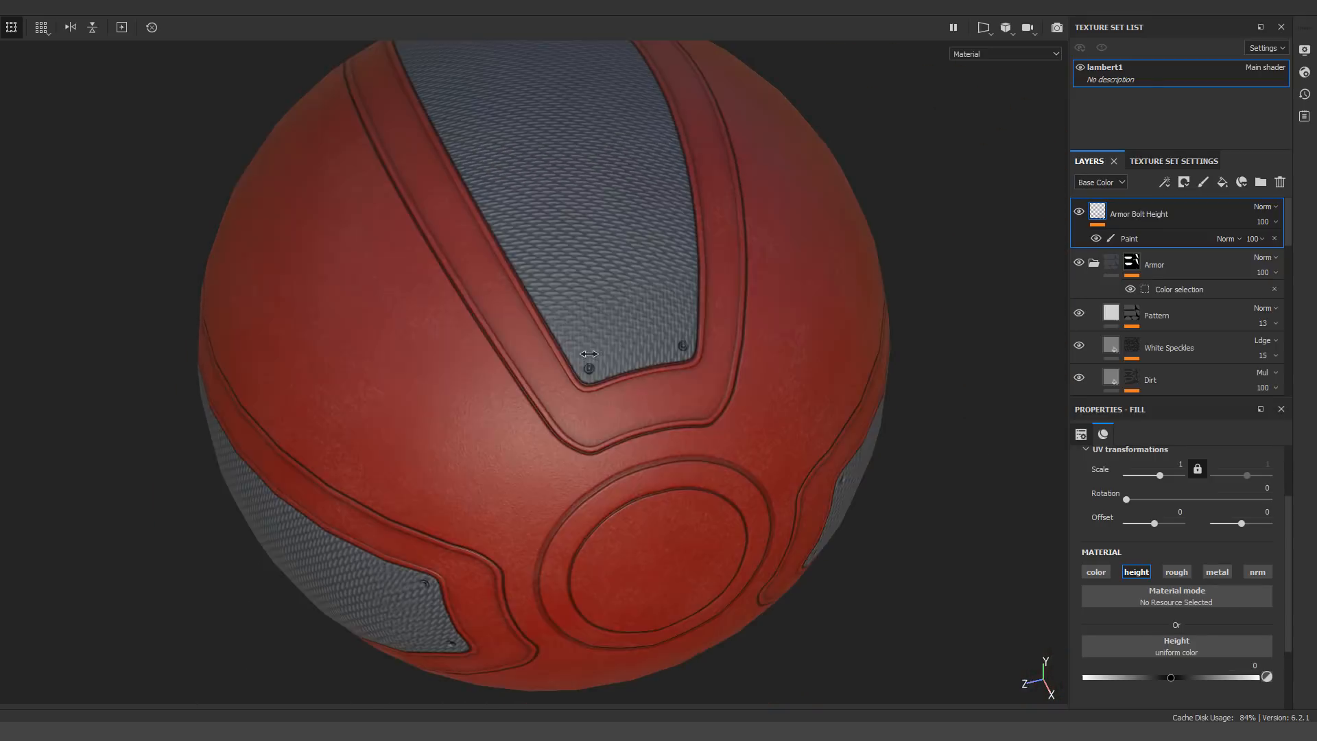
pyautogui.keyDown('alt'); pyautogui.moveTo(590, 354); pyautogui.dragTo(575, 324); pyautogui.keyUp('alt')
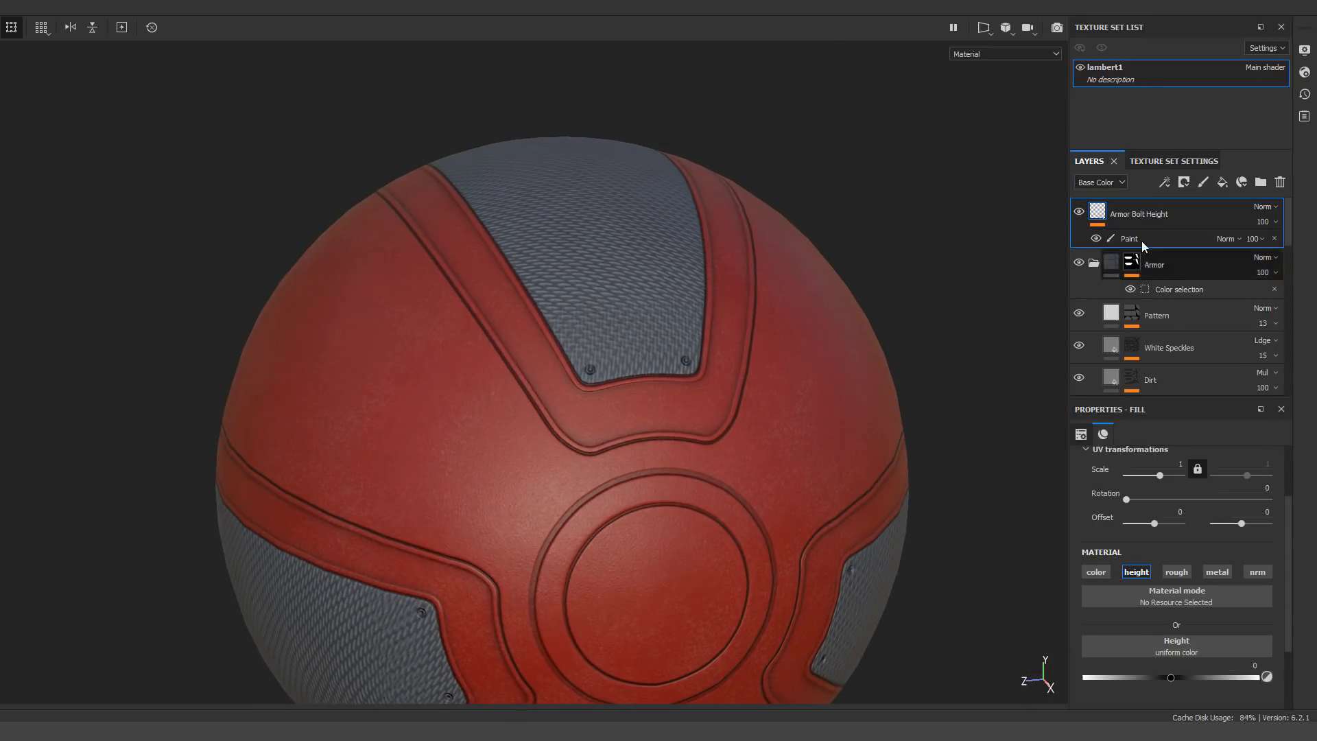
pyautogui.scroll(-3, 1076, 353)
pyautogui.scroll(3, 1100, 248)
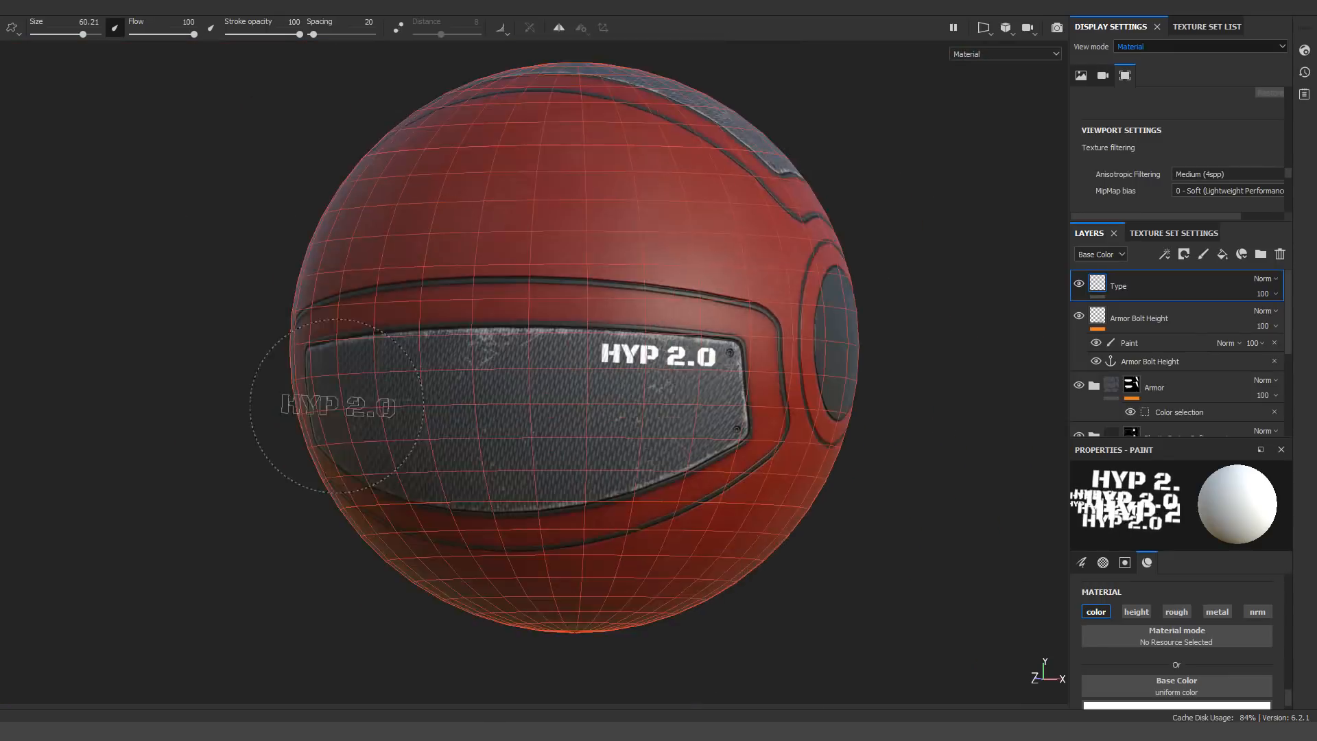
# Stamp the white HYP 2.0 text on the Type layer, beside the upper corner bolt of the armor panels
pyautogui.keyDown('alt'); pyautogui.moveTo(336, 405); pyautogui.dragTo(439, 411); pyautogui.keyUp('alt')
pyautogui.keyDown('alt'); pyautogui.moveTo(439, 412); pyautogui.dragTo(823, 384, button='right'); pyautogui.keyUp('alt')
pyautogui.keyDown('alt'); pyautogui.moveTo(823, 384); pyautogui.dragTo(606, 331, button='middle'); pyautogui.keyUp('alt')
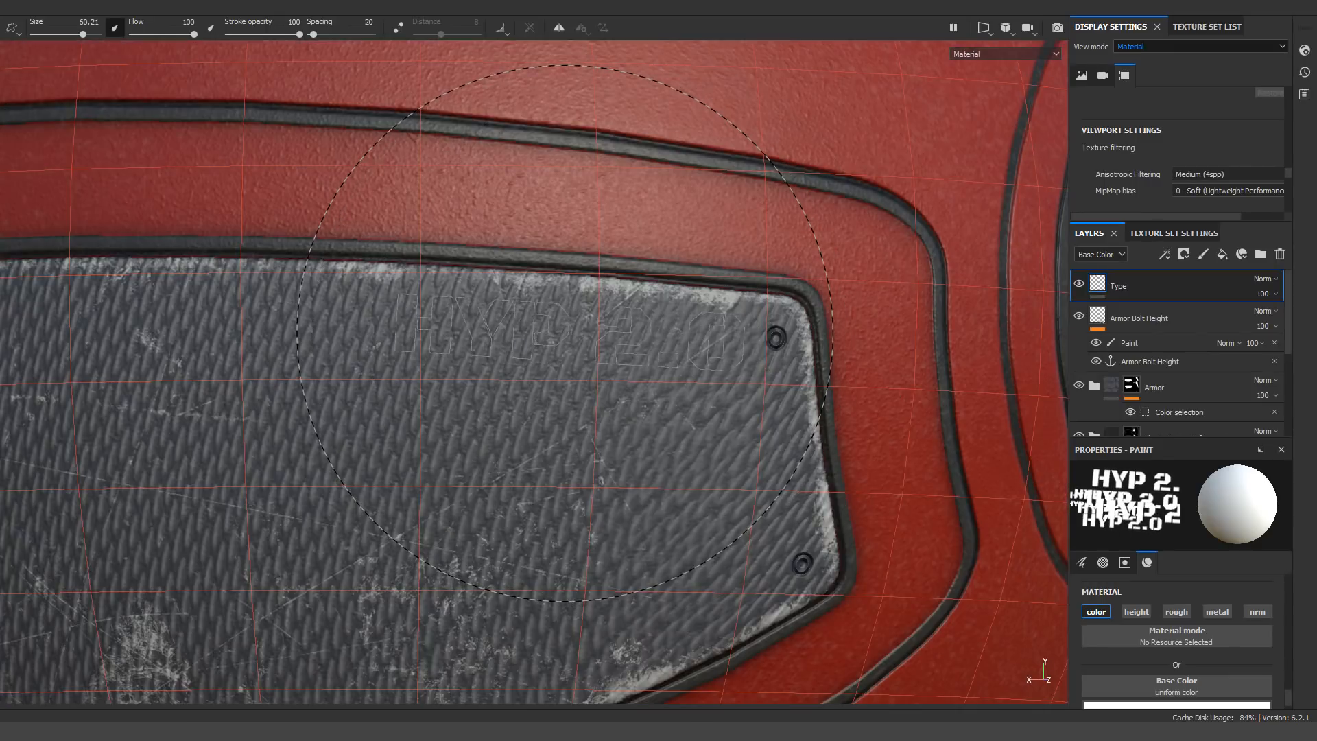
pyautogui.click(577, 332)
pyautogui.keyDown('alt'); pyautogui.moveTo(578, 332); pyautogui.dragTo(274, 376, button='right'); pyautogui.keyUp('alt')
pyautogui.moveTo(522, 418)
pyautogui.keyDown('alt'); pyautogui.mouseDown()
pyautogui.moveTo(231, 418)
pyautogui.moveTo(446, 417)
pyautogui.mouseUp(); pyautogui.keyUp('alt')
pyautogui.moveTo(446, 417)
pyautogui.keyDown('alt'); pyautogui.mouseDown(button='right')
pyautogui.moveTo(615, 377)
pyautogui.moveTo(317, 471)
pyautogui.mouseUp(button='right'); pyautogui.keyUp('alt')
pyautogui.keyDown('alt'); pyautogui.moveTo(755, 453); pyautogui.dragTo(384, 439); pyautogui.keyUp('alt')
pyautogui.keyDown('alt'); pyautogui.moveTo(617, 418); pyautogui.dragTo(810, 411, button='right'); pyautogui.keyUp('alt')
pyautogui.keyDown('alt'); pyautogui.moveTo(412, 418); pyautogui.dragTo(261, 417); pyautogui.keyUp('alt')
pyautogui.keyDown('alt'); pyautogui.moveTo(548, 412); pyautogui.dragTo(782, 392, button='right'); pyautogui.keyUp('alt')
pyautogui.keyDown('alt'); pyautogui.moveTo(782, 392); pyautogui.dragTo(697, 384, button='middle'); pyautogui.keyUp('alt')
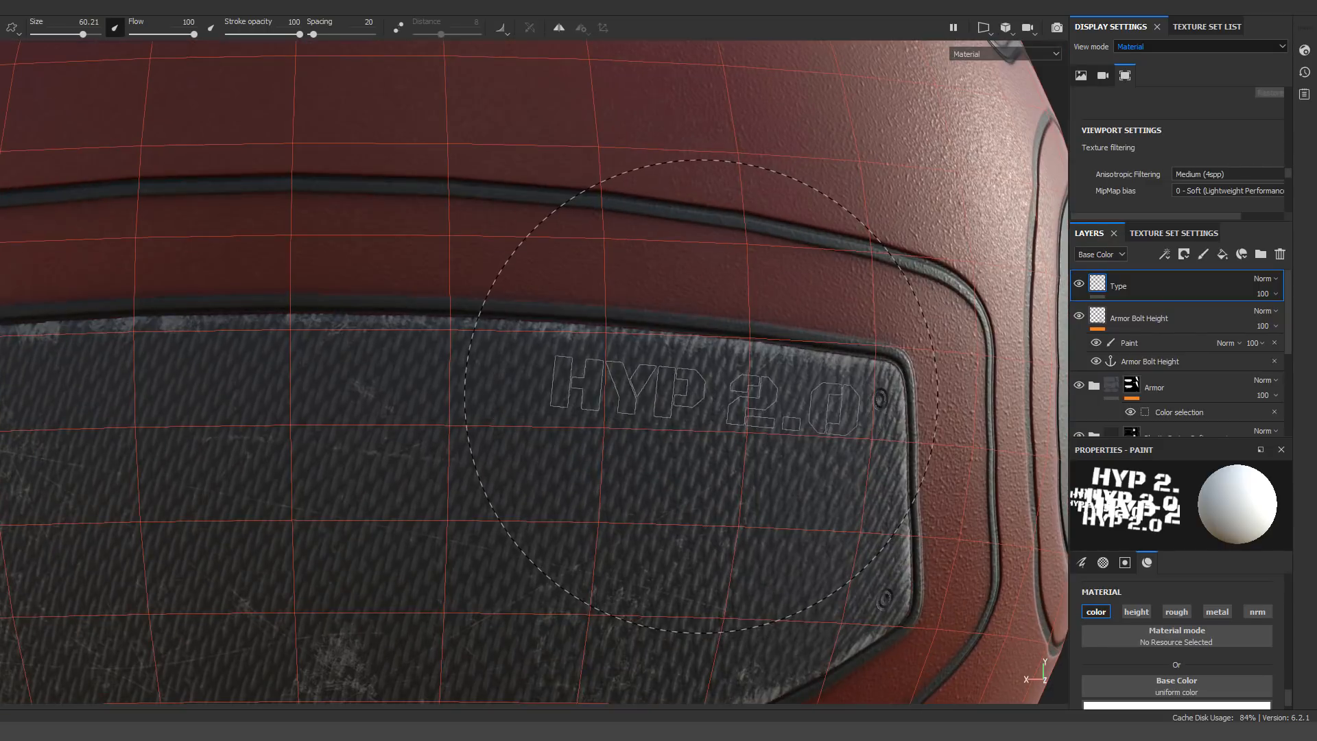
pyautogui.click(694, 384)
pyautogui.keyDown('alt'); pyautogui.moveTo(694, 384); pyautogui.dragTo(775, 384, button='right'); pyautogui.keyUp('alt')
pyautogui.keyDown('alt'); pyautogui.moveTo(775, 384); pyautogui.dragTo(518, 415, button='middle'); pyautogui.keyUp('alt')
# Add a white mask to the Type layer and try out dirt brushes for weathering the HYP 2.0 text
pyautogui.rightClick(1200, 286)
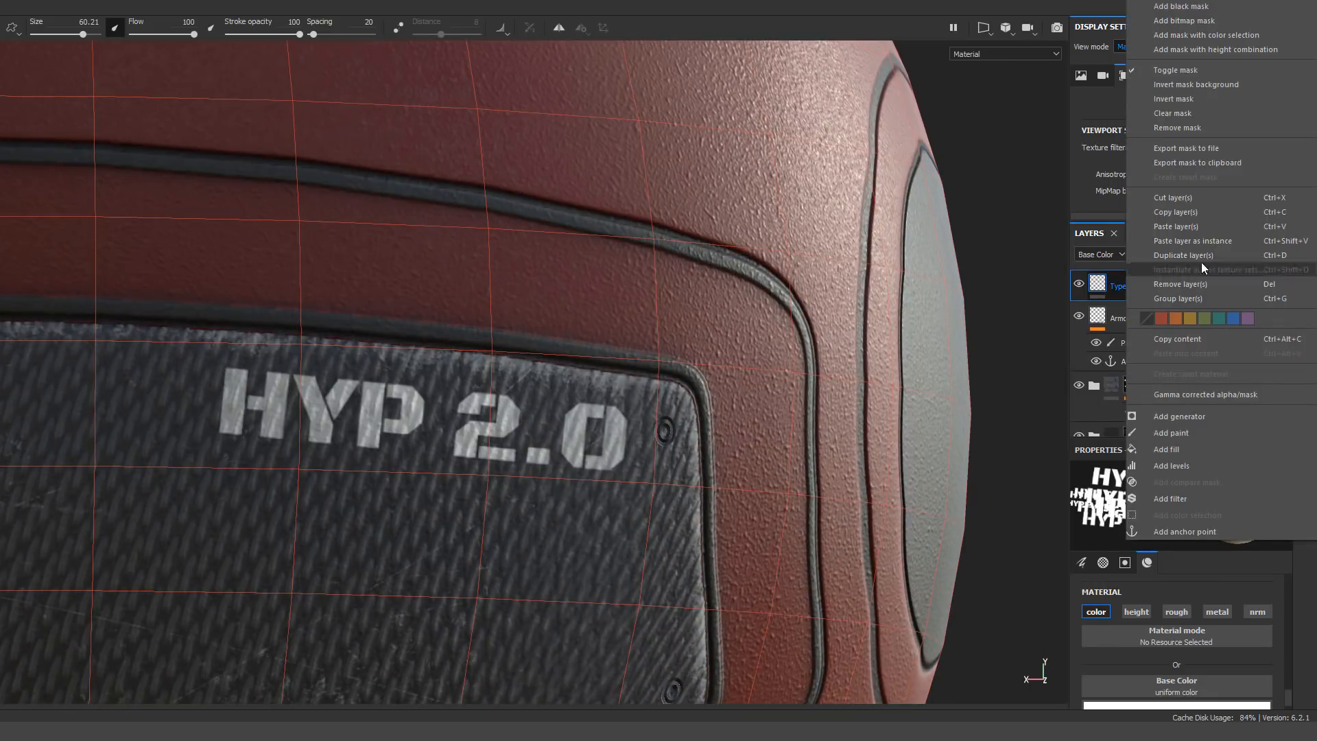
pyautogui.click(1259, 243)
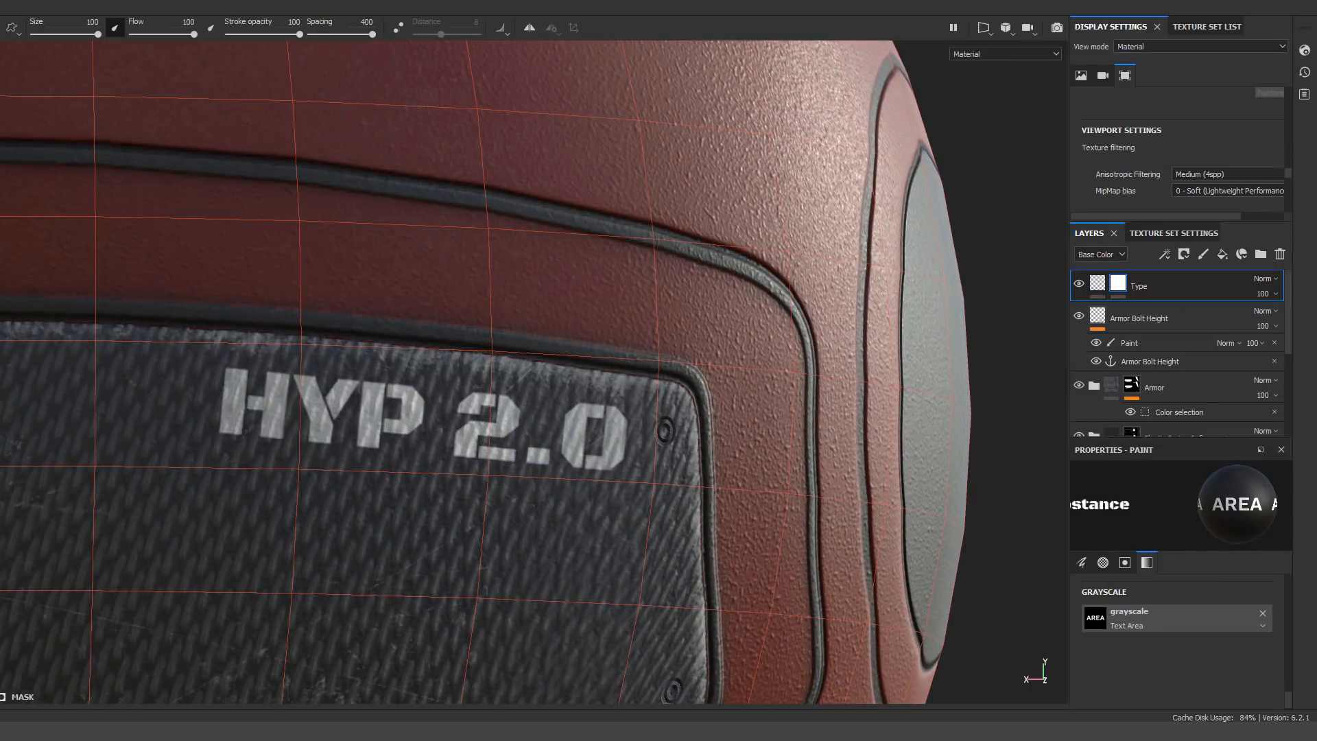
pyautogui.press('1')
pyautogui.click(0, 289)
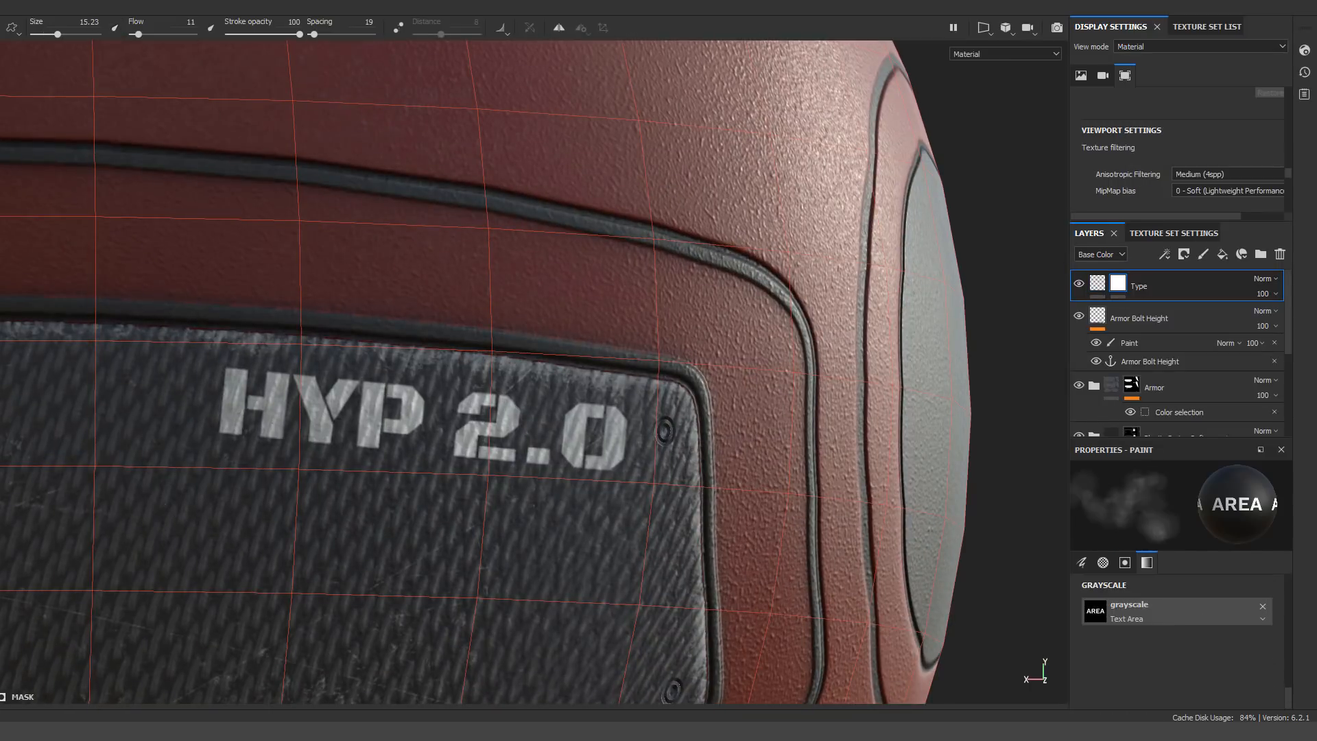
pyautogui.click(0, 418)
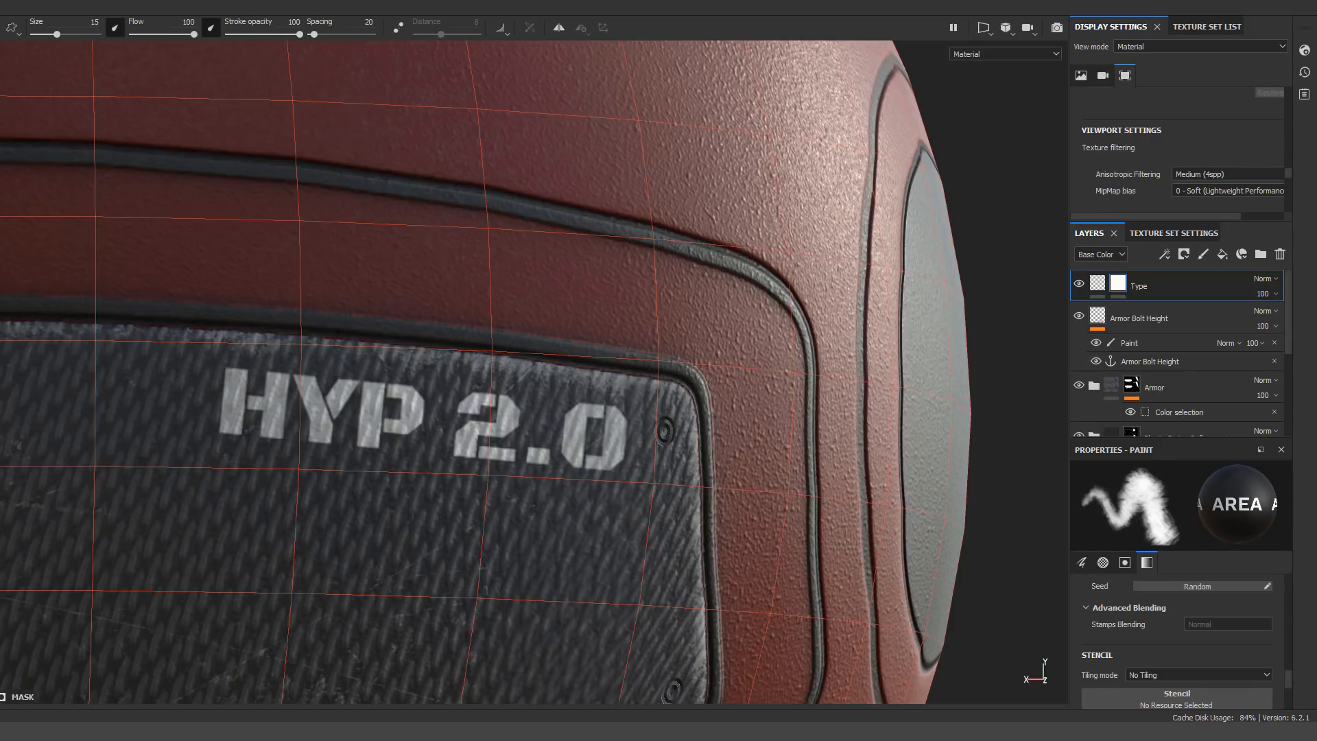
pyautogui.click(0, 308)
pyautogui.click(0, 309)
pyautogui.click(0, 418)
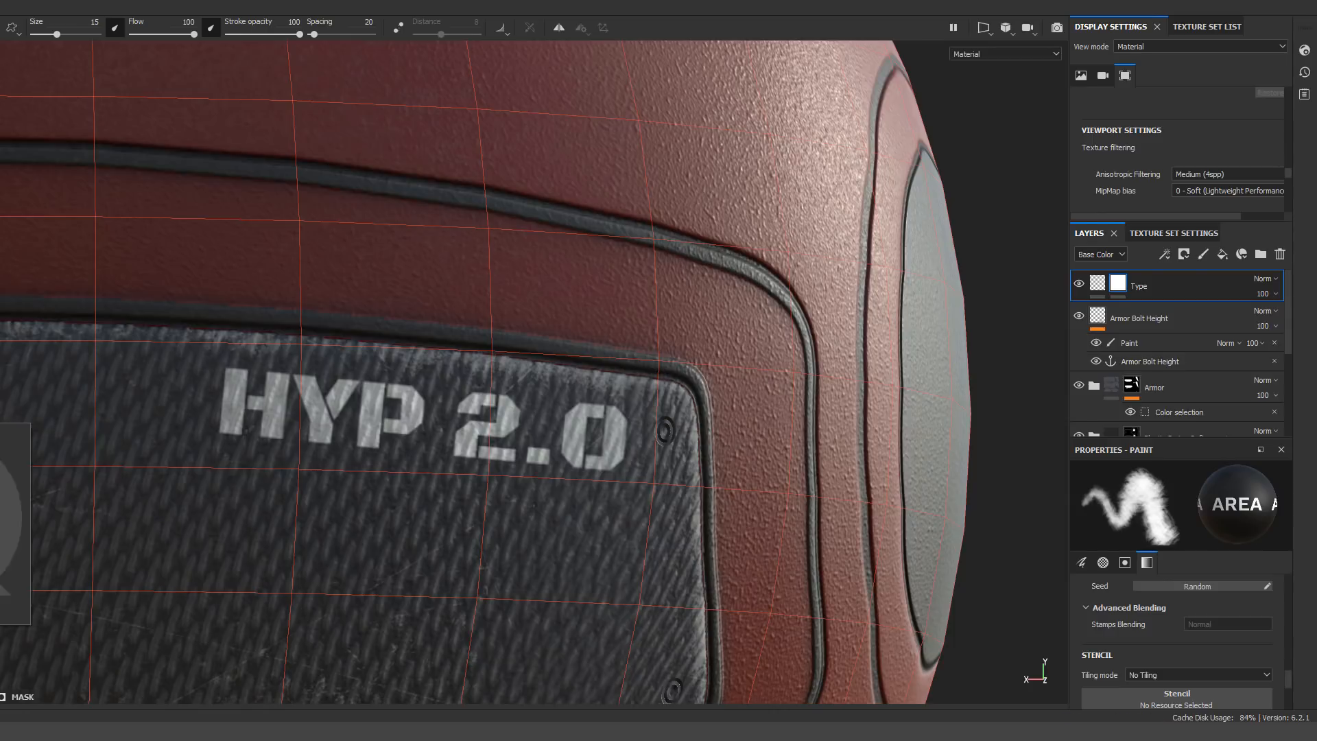
pyautogui.click(0, 439)
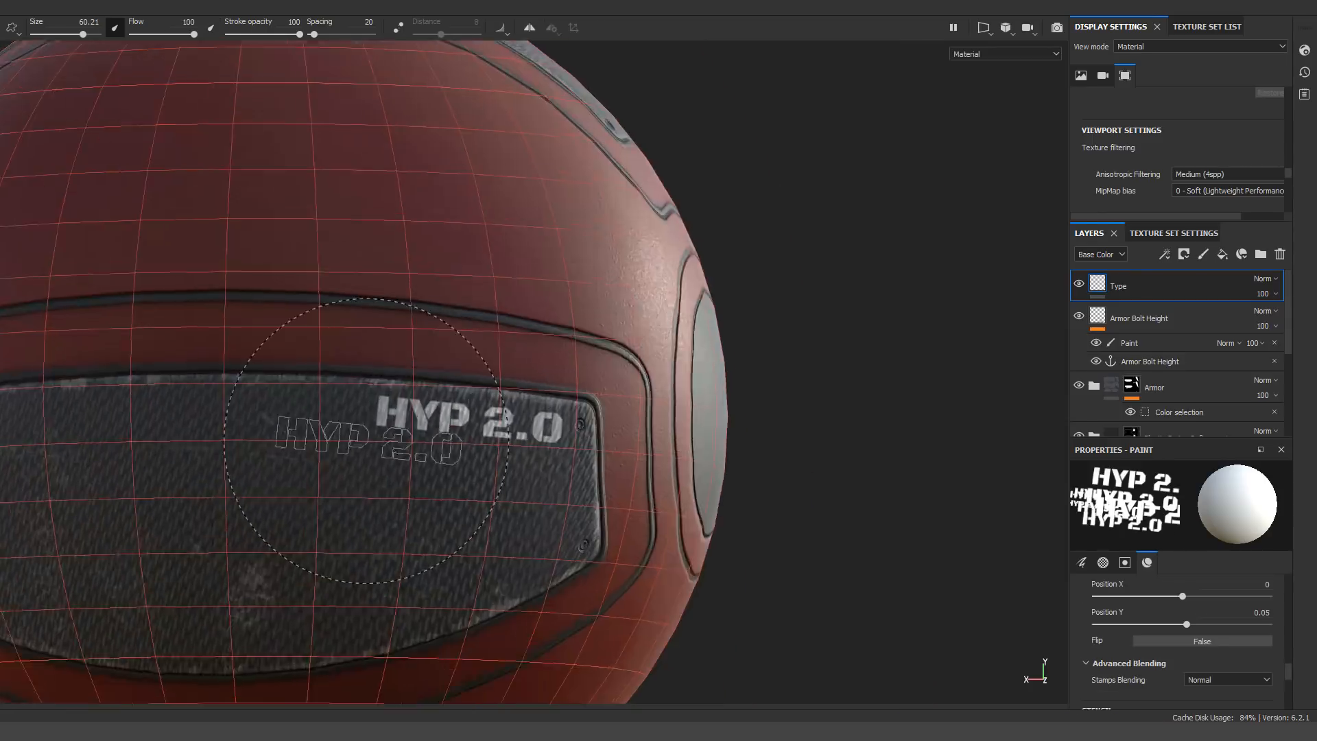
pyautogui.keyDown('alt'); pyautogui.moveTo(788, 457); pyautogui.dragTo(904, 456); pyautogui.keyUp('alt')
# Add a white mask with a paint effect to the Type layer and replace its Text Area grayscale with uniform value 0
pyautogui.rightClick(1120, 286)
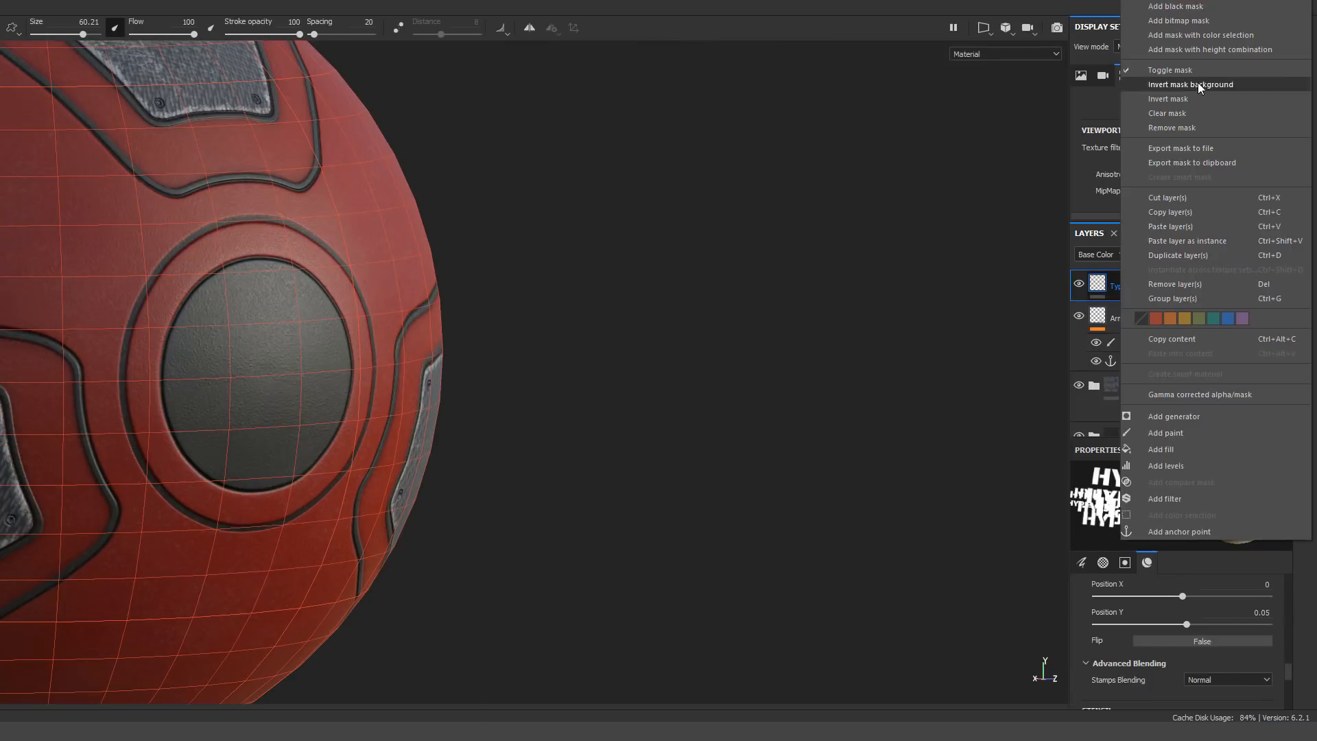
pyautogui.click(1199, 6)
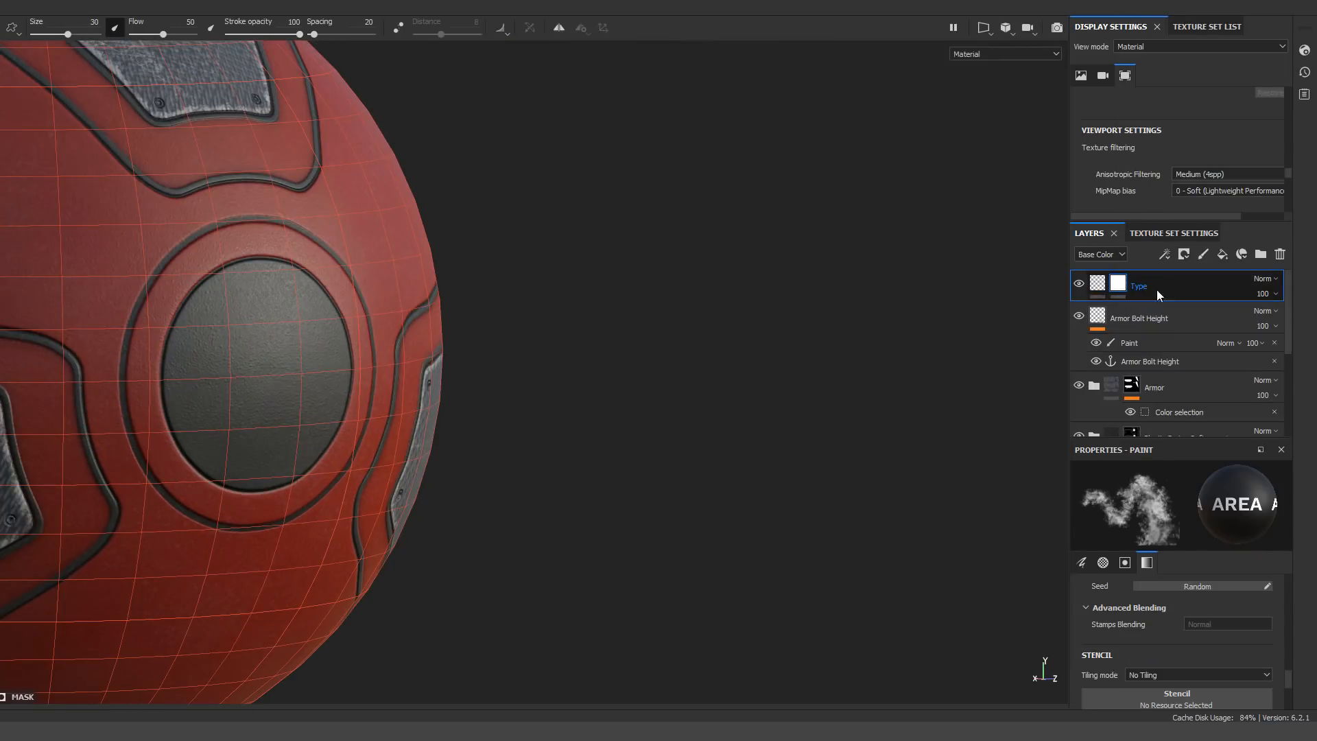
pyautogui.rightClick(1118, 284)
pyautogui.click(1166, 576)
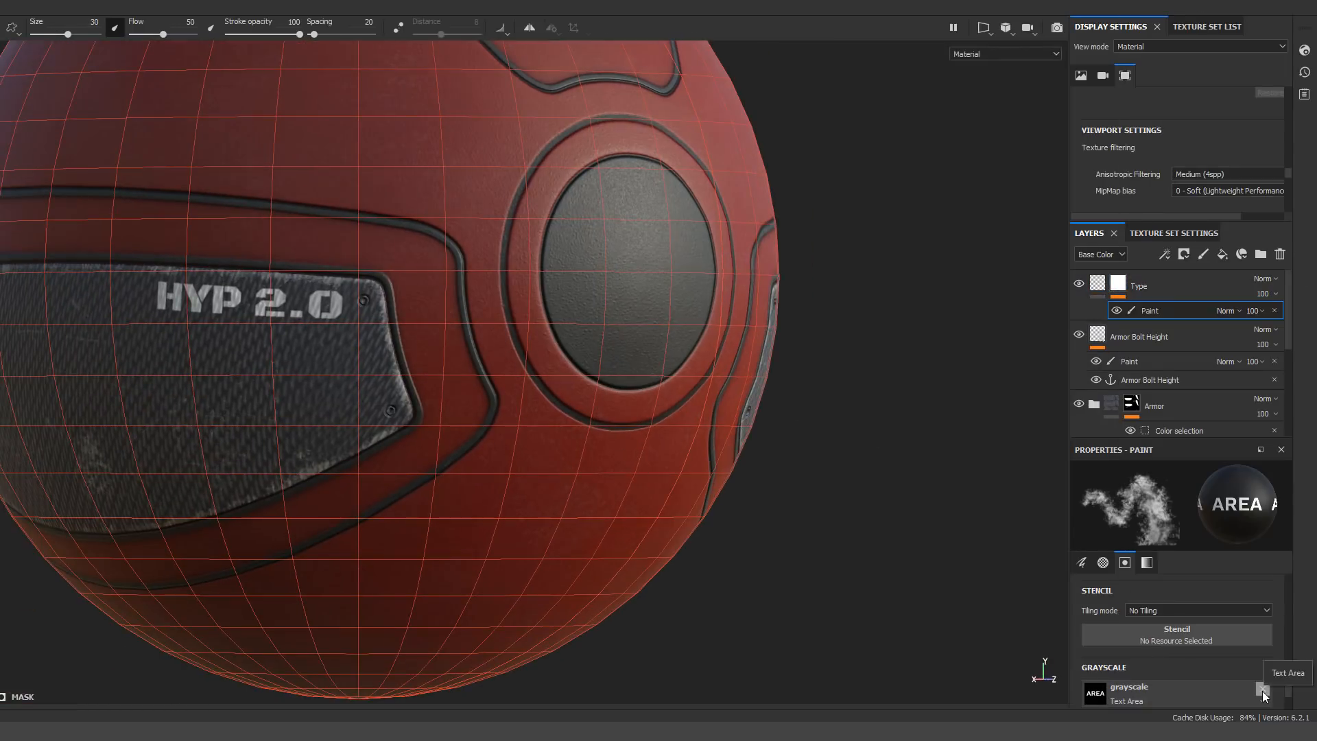
pyautogui.scroll(-3, 1262, 690)
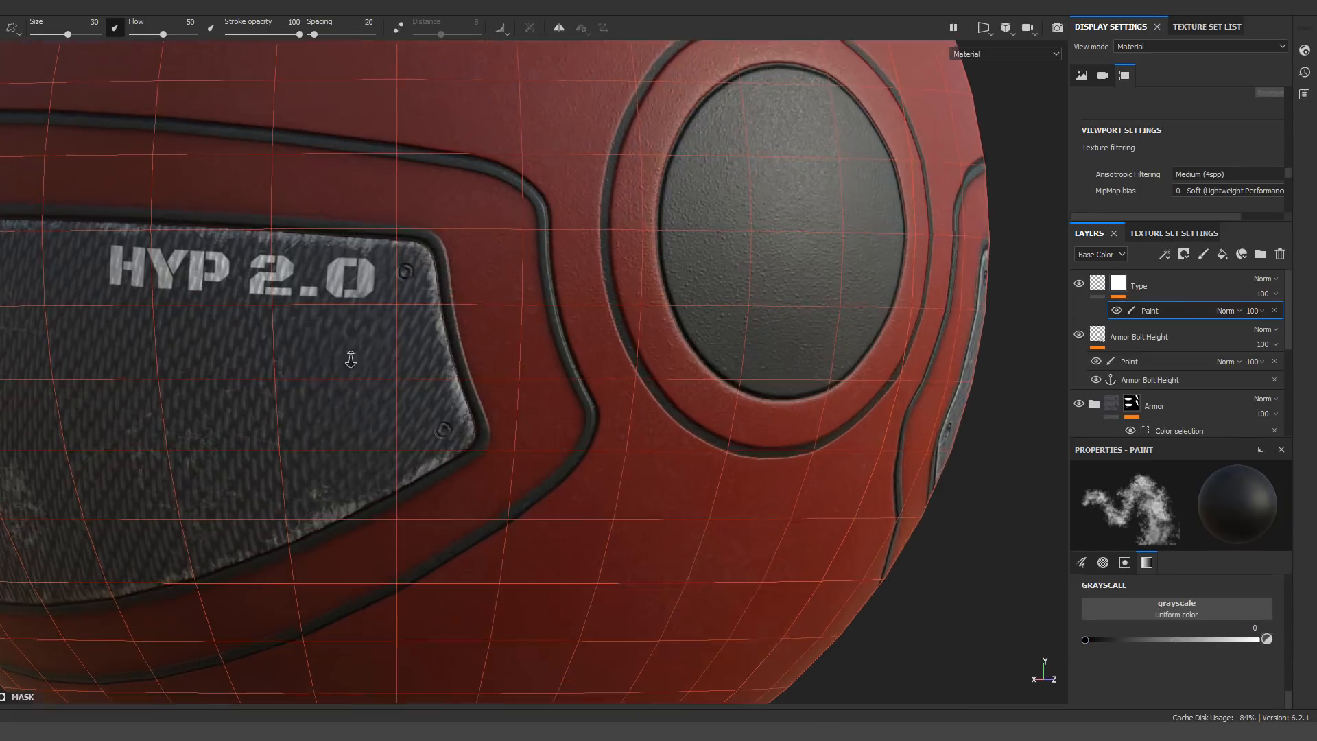
pyautogui.scroll(5, 254, 326)
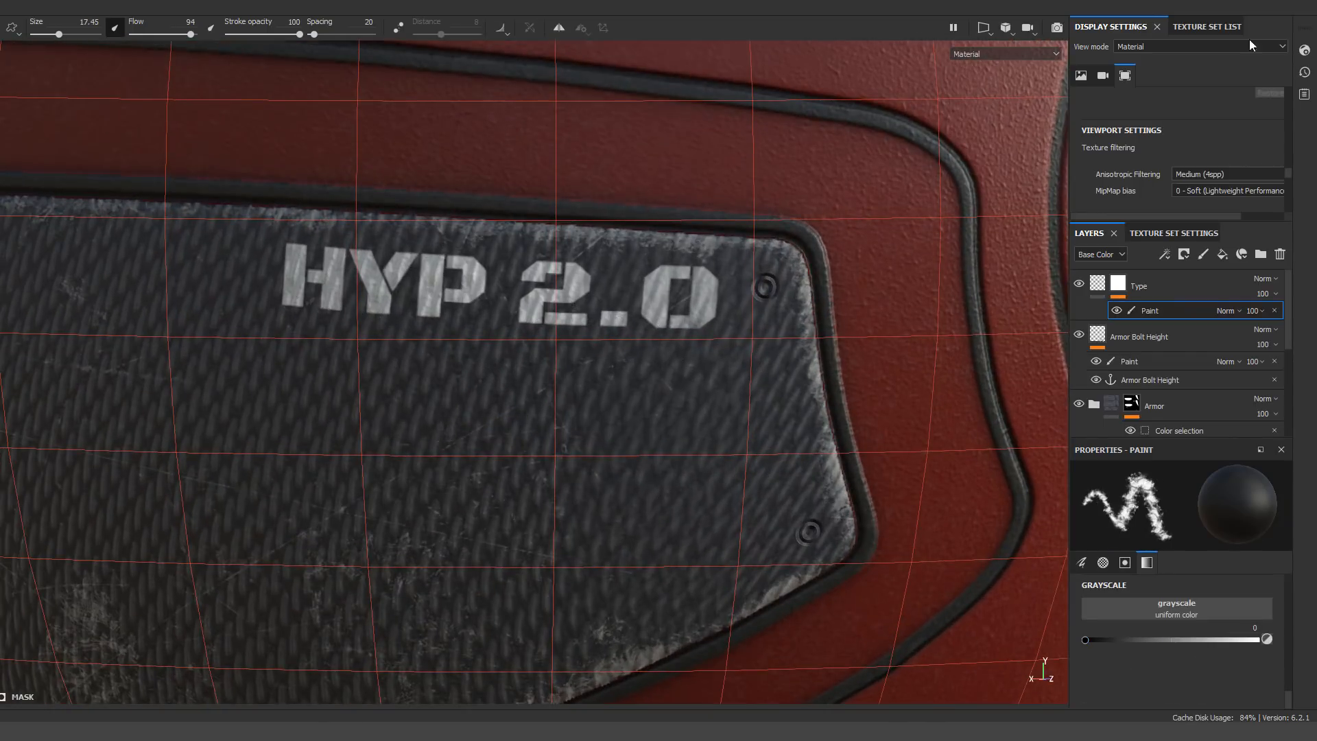
# Hide the mesh wireframe in the display settings and reduce the brush size to 9.24
pyautogui.click(1304, 50)
pyautogui.scroll(8, 1083, 357)
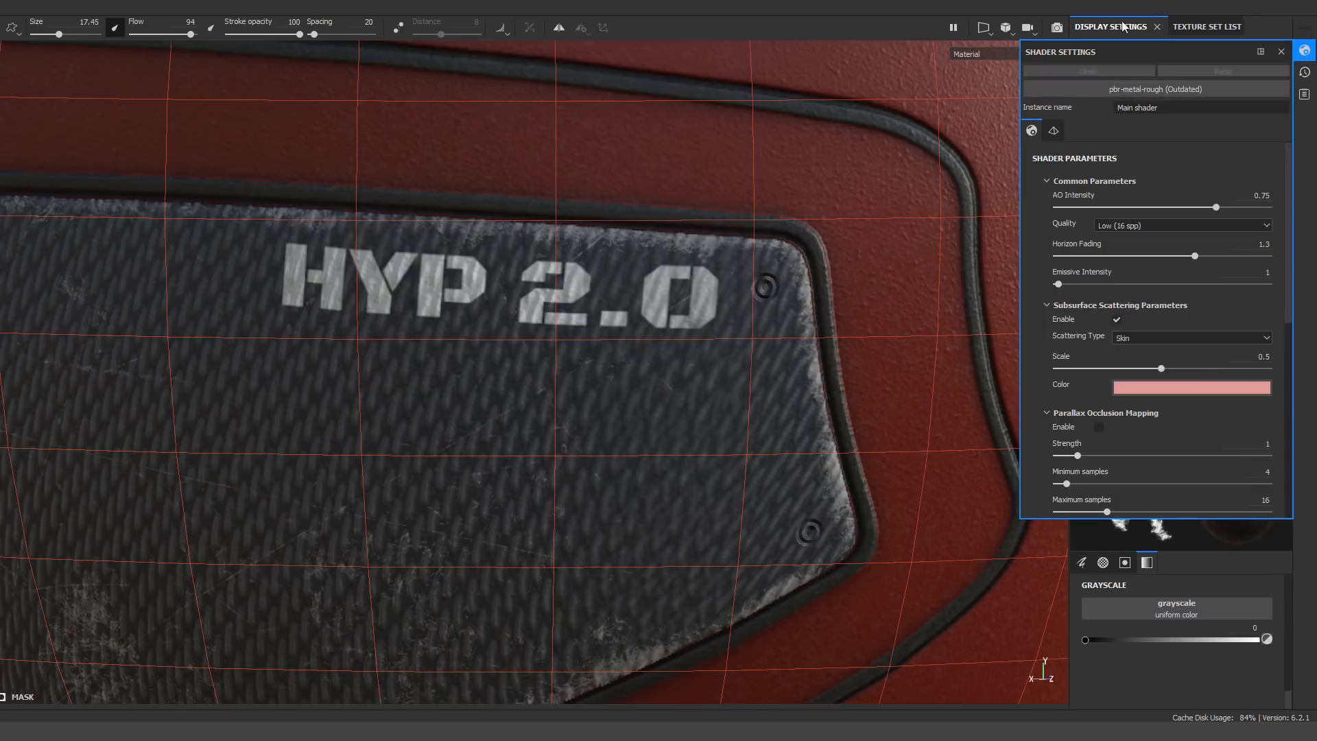
pyautogui.click(1191, 32)
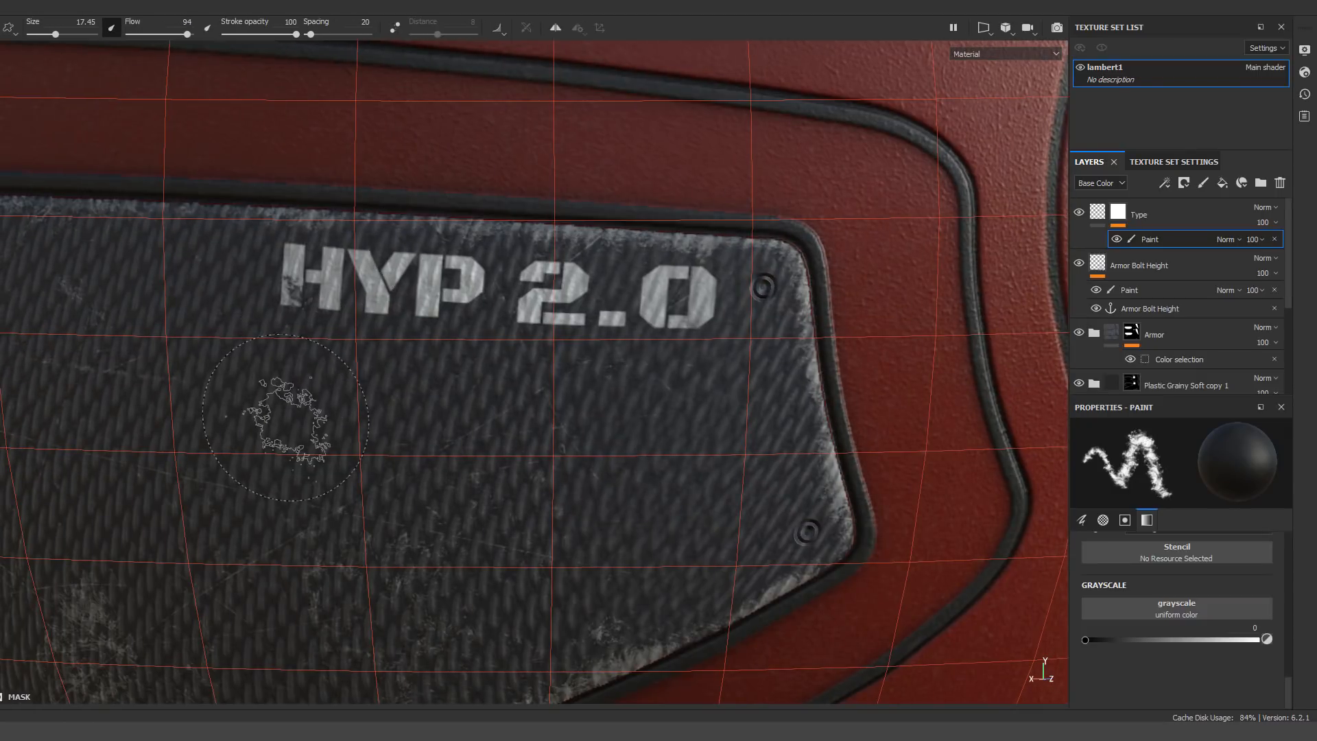
pyautogui.click(1304, 49)
pyautogui.click(1090, 346)
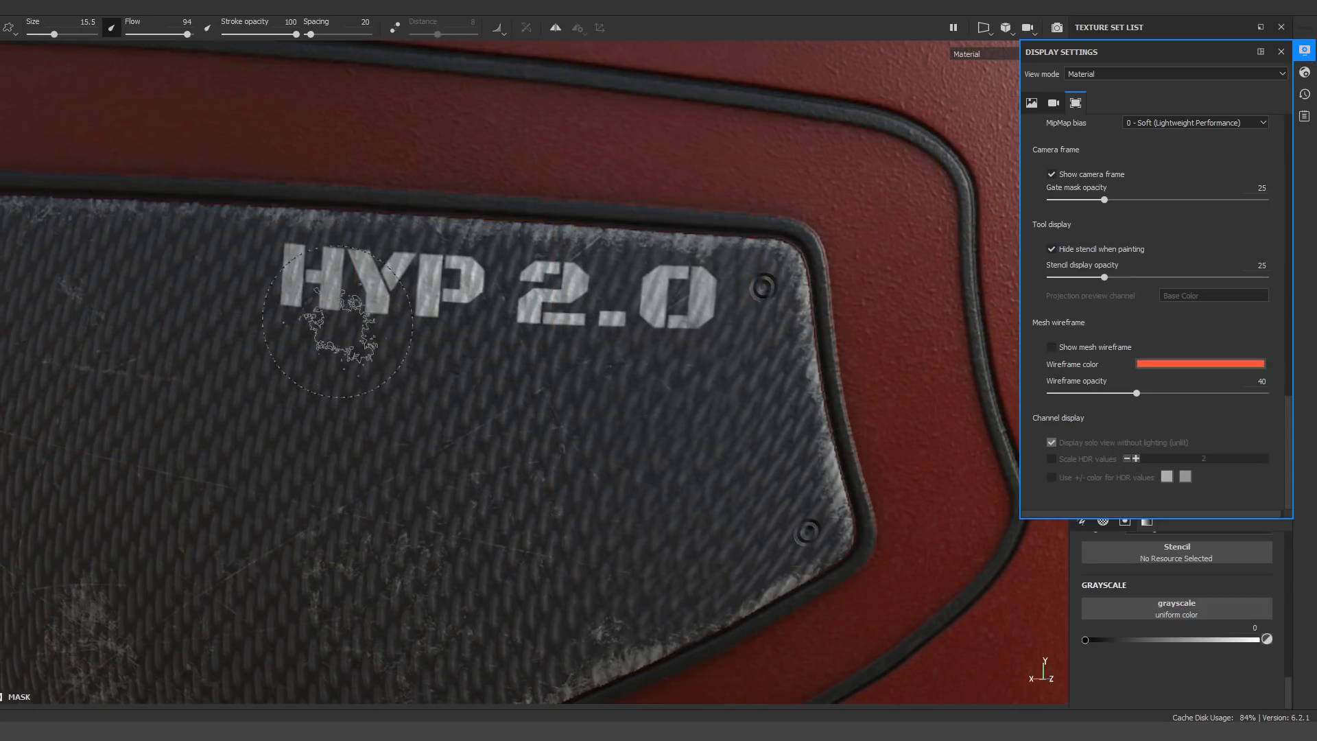
pyautogui.press('[')
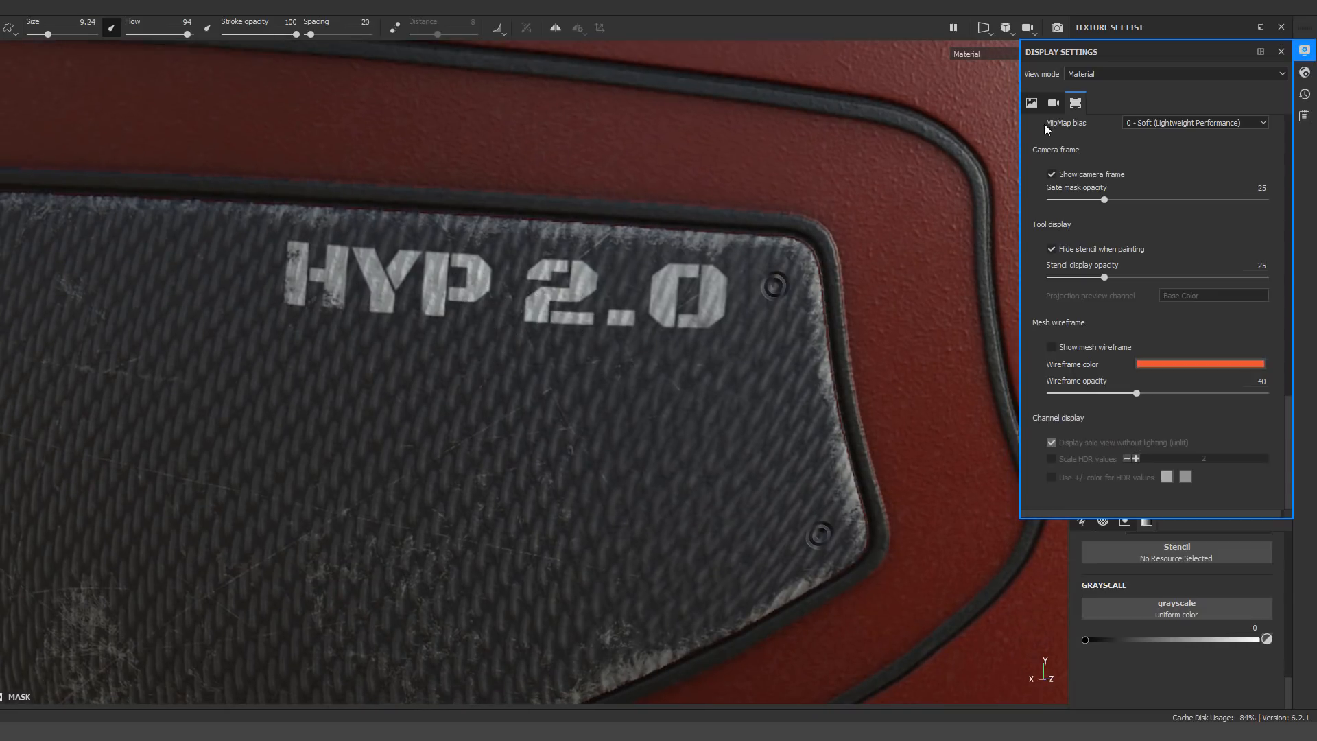
pyautogui.click(1280, 52)
# Compare the brush's Viewport and Object Size Space modes at different zoom levels over the HYP 2.0 text
pyautogui.scroll(5, 1169, 583)
pyautogui.click(1164, 561)
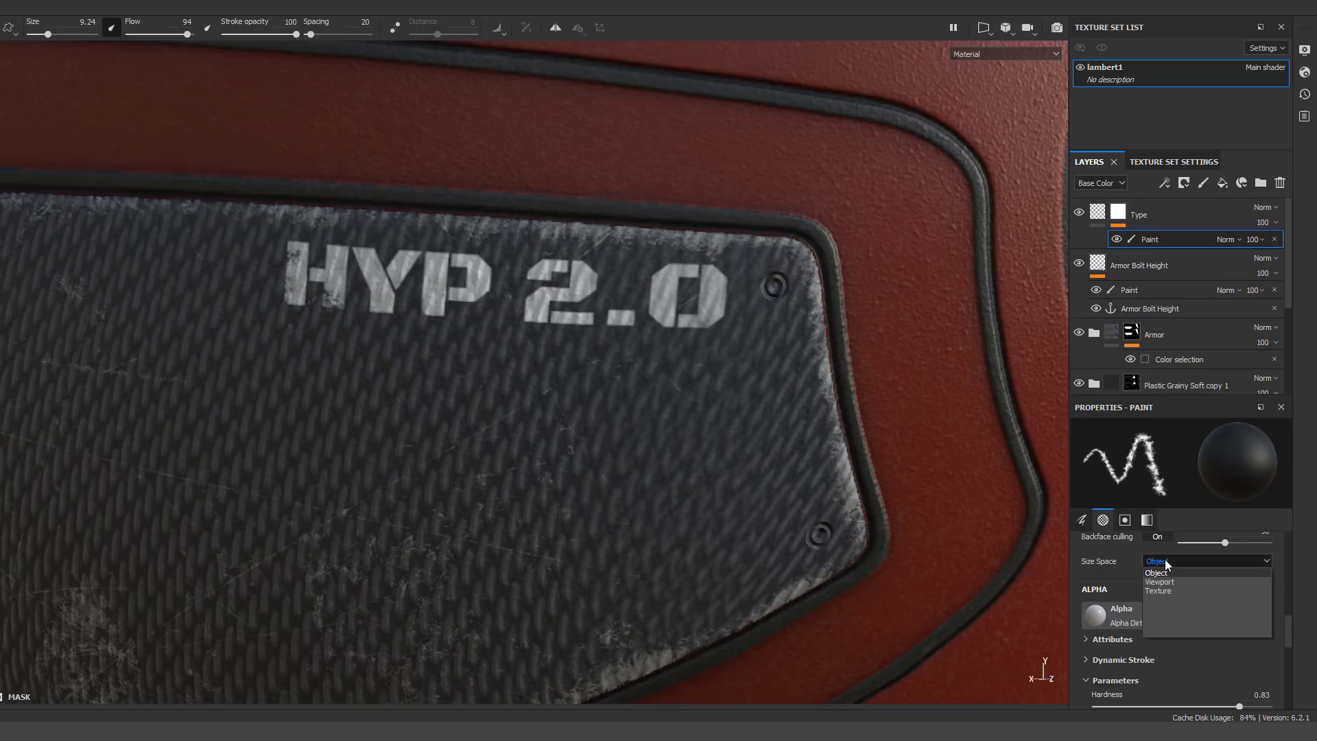
pyautogui.click(1163, 583)
pyautogui.scroll(2, 1173, 610)
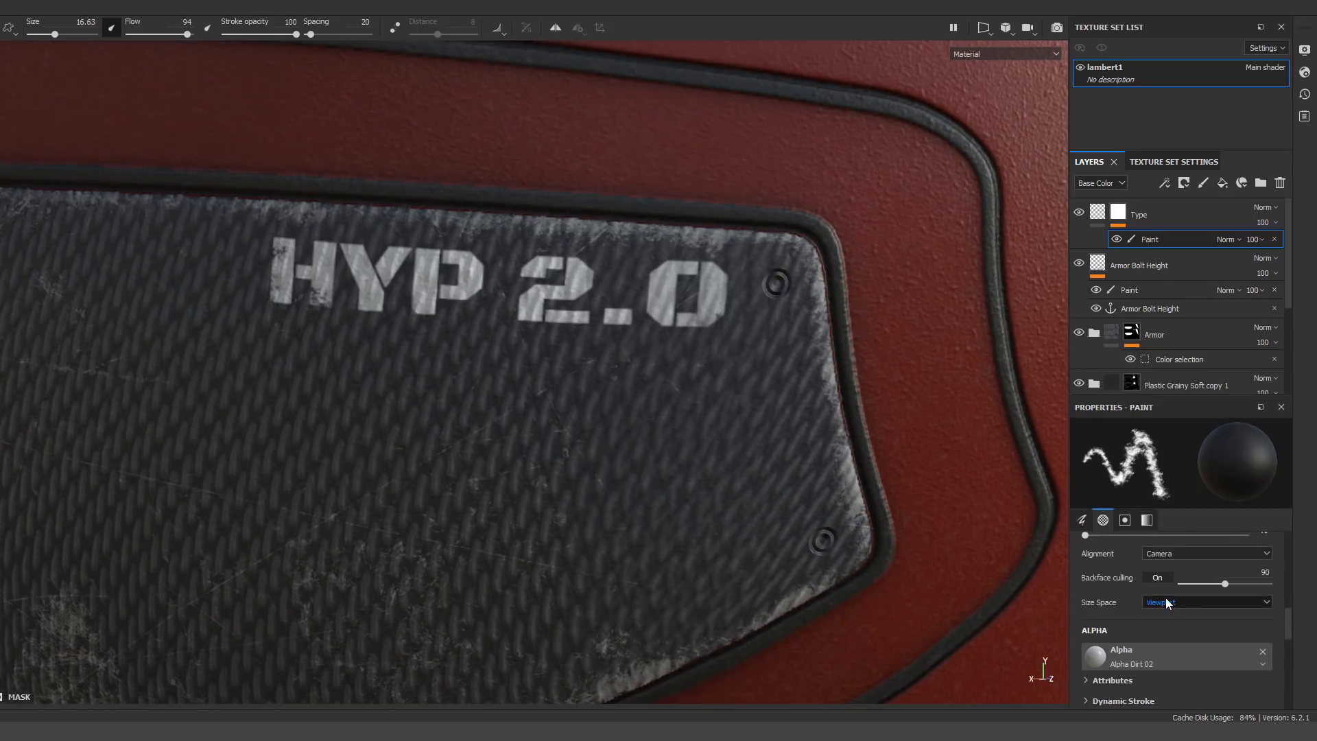
pyautogui.click(1163, 604)
pyautogui.click(1163, 612)
pyautogui.scroll(2, 1163, 587)
pyautogui.click(1168, 595)
pyautogui.click(1167, 607)
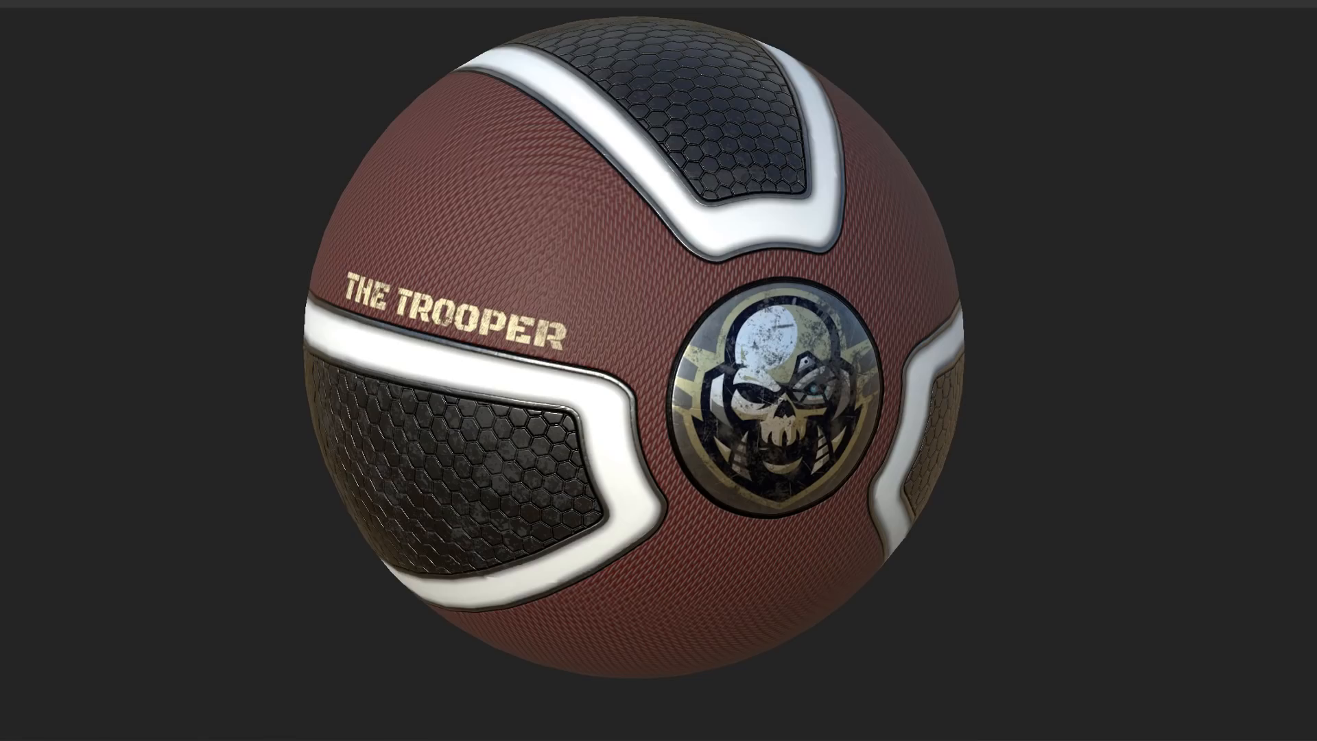
# Examine the finished THE TROOPER ball with its skull emblem and hexagon panels from several angles
pyautogui.keyDown('alt'); pyautogui.moveTo(1183, 477); pyautogui.dragTo(1181, 499, button='middle'); pyautogui.keyUp('alt')
pyautogui.keyDown('alt'); pyautogui.moveTo(1167, 488); pyautogui.dragTo(1179, 486); pyautogui.keyUp('alt')
pyautogui.keyDown('alt'); pyautogui.moveTo(1101, 522); pyautogui.dragTo(1117, 500, button='middle'); pyautogui.keyUp('alt')
pyautogui.moveTo(1113, 498)
pyautogui.keyDown('alt'); pyautogui.mouseDown()
pyautogui.moveTo(1102, 471)
pyautogui.moveTo(1114, 481)
pyautogui.mouseUp(); pyautogui.keyUp('alt')
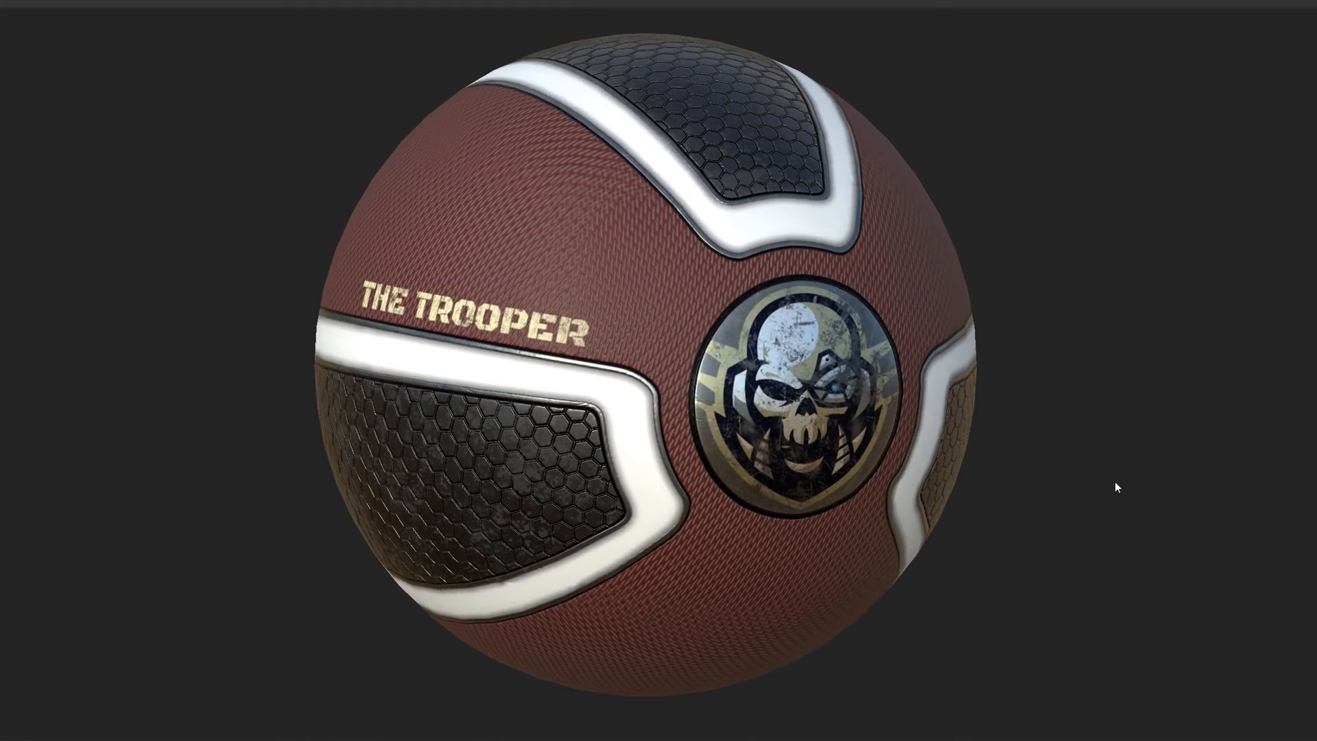
pyautogui.keyDown('shift'); pyautogui.moveTo(1081, 483); pyautogui.dragTo(1043, 470, button='right'); pyautogui.keyUp('shift')
pyautogui.keyDown('alt'); pyautogui.moveTo(1043, 471); pyautogui.dragTo(920, 491); pyautogui.keyUp('alt')
pyautogui.keyDown('shift'); pyautogui.moveTo(920, 491); pyautogui.dragTo(891, 488, button='right'); pyautogui.keyUp('shift')
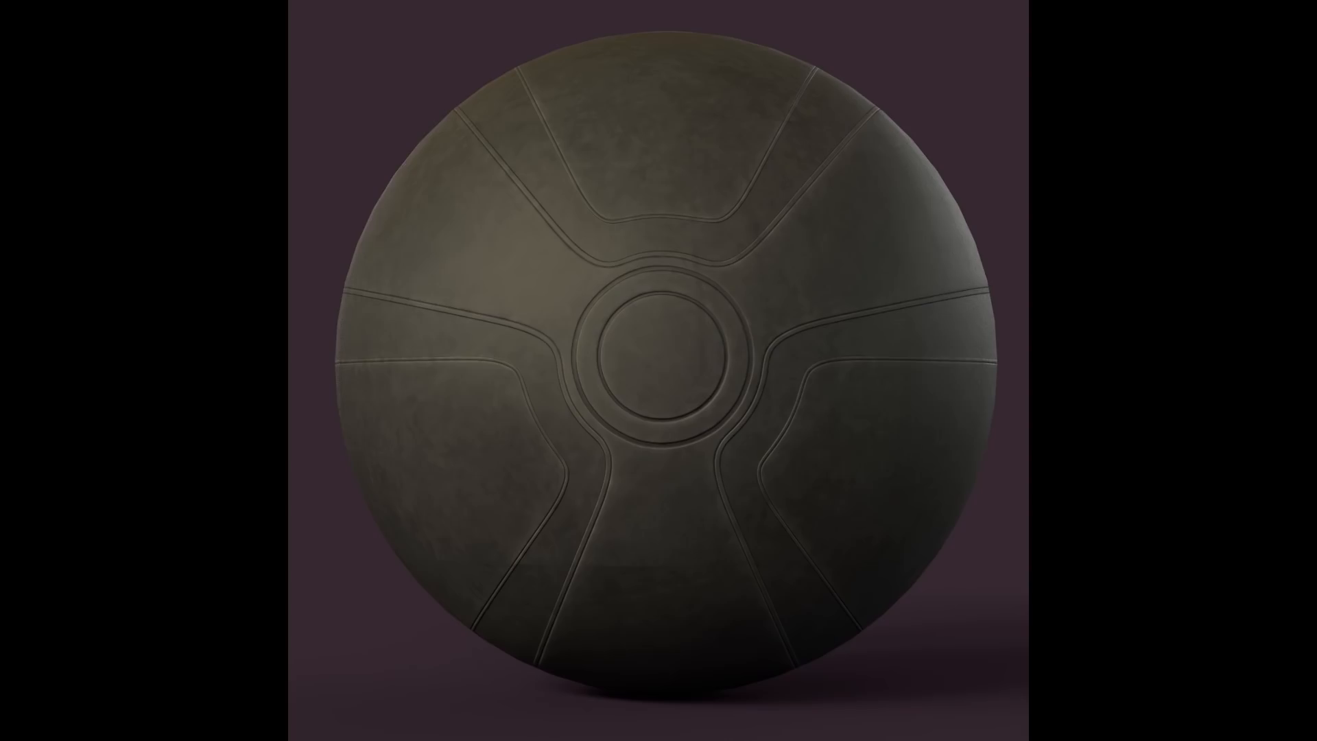